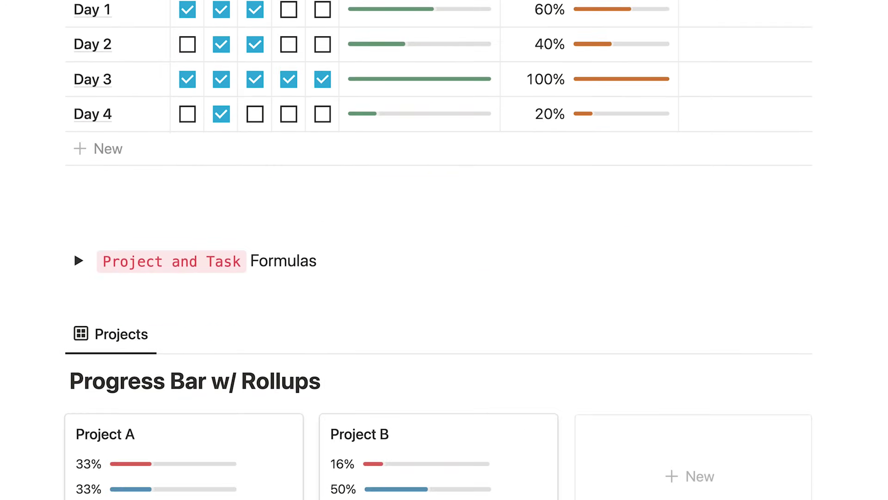
scroll(439, 250, "down", 20)
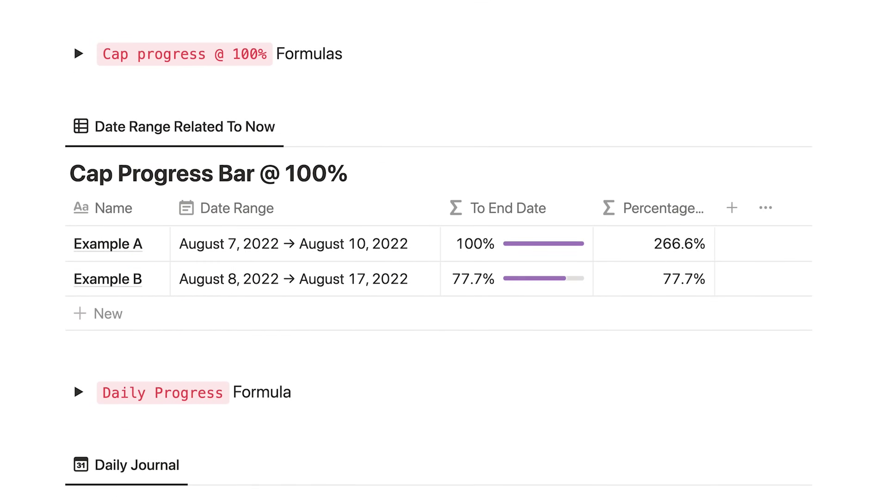
scroll(780, 418, "down", 5)
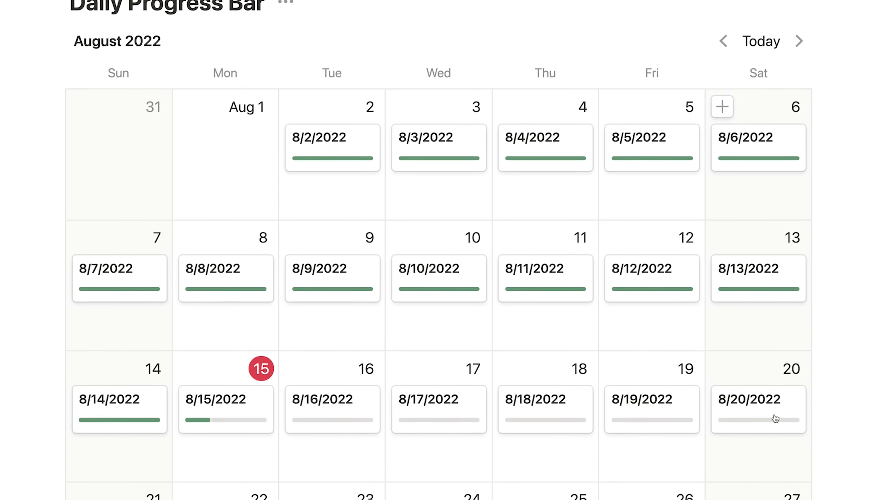
Scroll down to the Daily Progress Bar calendar and open the 8/15/2022 day entry.
left_click(211, 399)
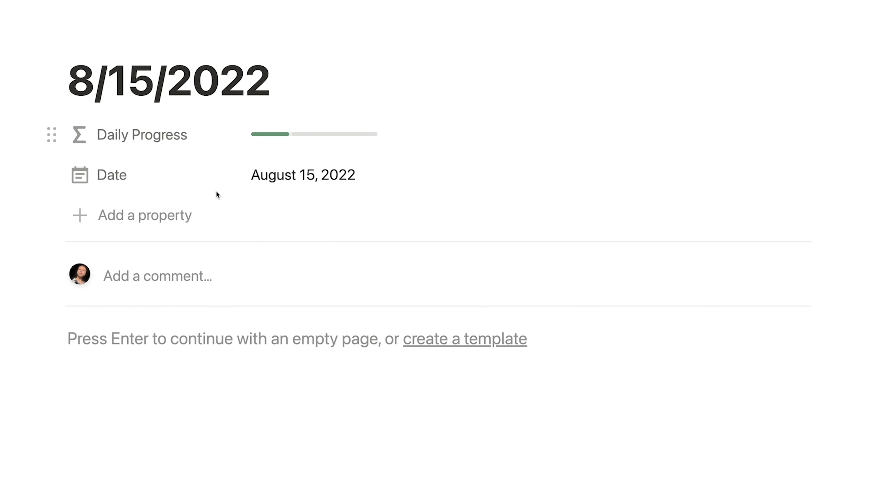
Try Number and Ring for Daily Progress, keep Bar, then close the 8/15/2022 entry.
left_click(225, 150)
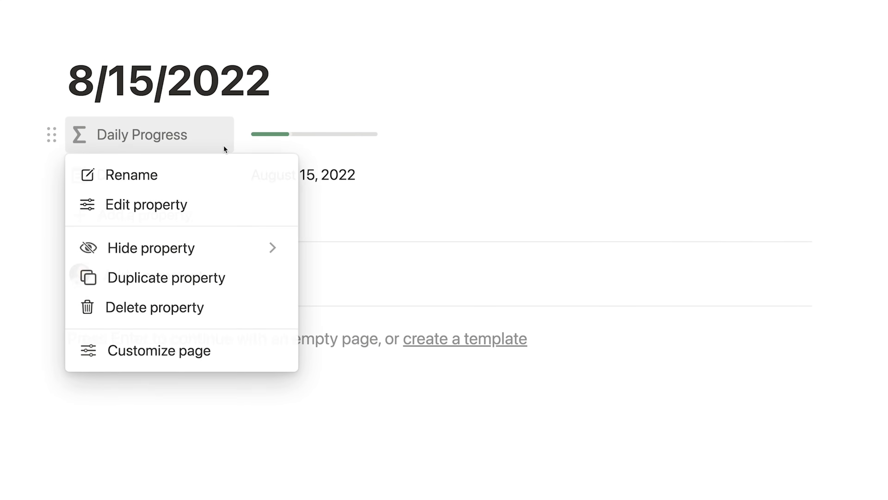
left_click(190, 198)
scroll(190, 199, "down", 3)
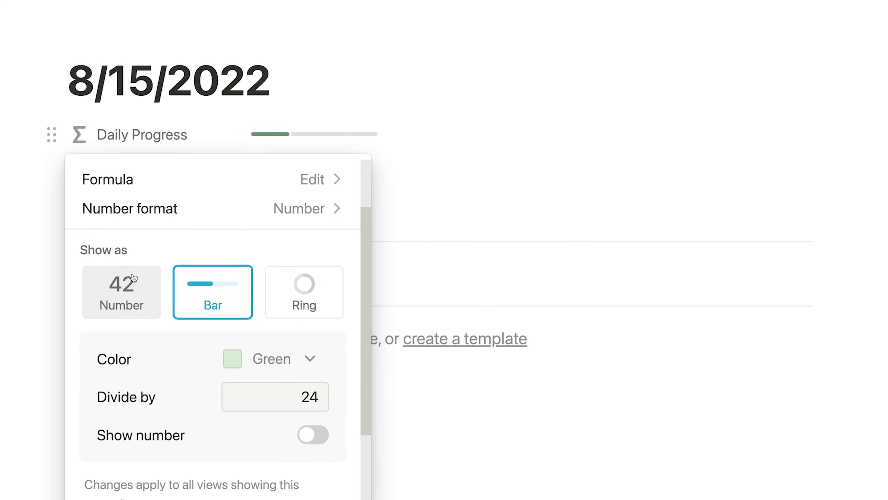
left_click(129, 283)
left_click(203, 317)
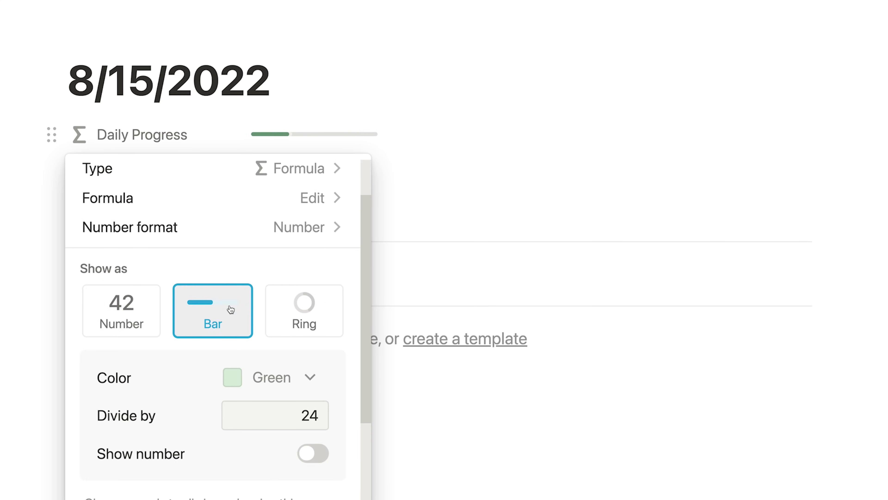
left_click(300, 308)
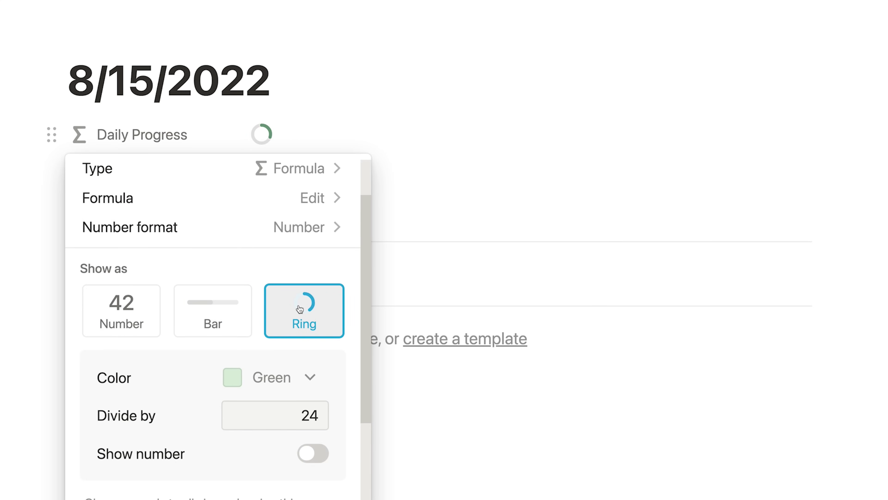
left_click(209, 316)
left_click(23, 248)
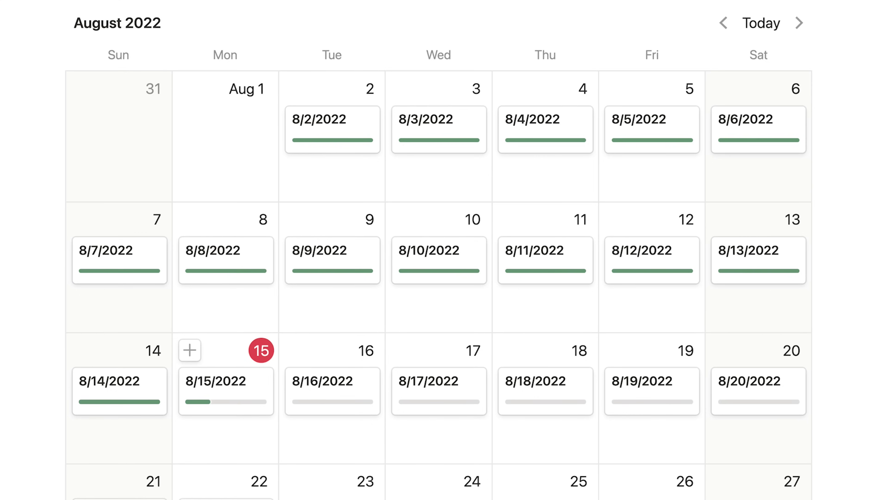
scroll(444, 250, "up", 20)
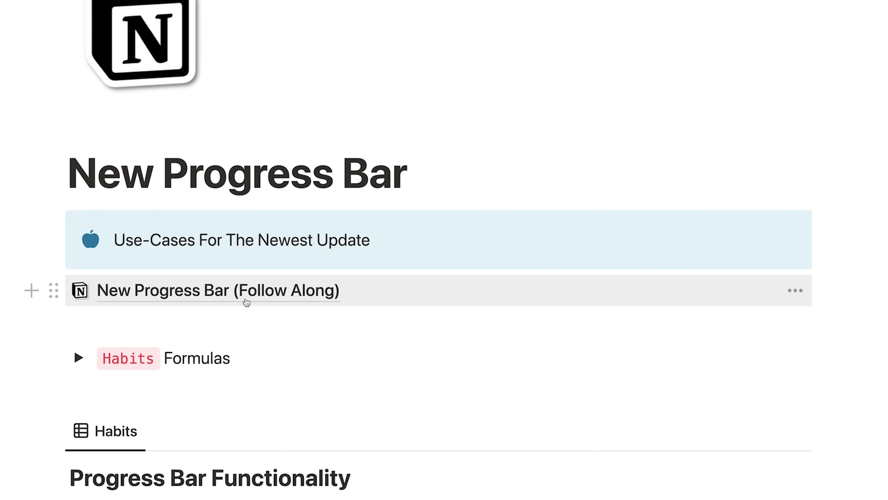
Open New Progress Bar (Follow Along), scroll to the Habits table, and peek at Habits Formulas.
left_click(247, 301)
scroll(245, 298, "down", 4)
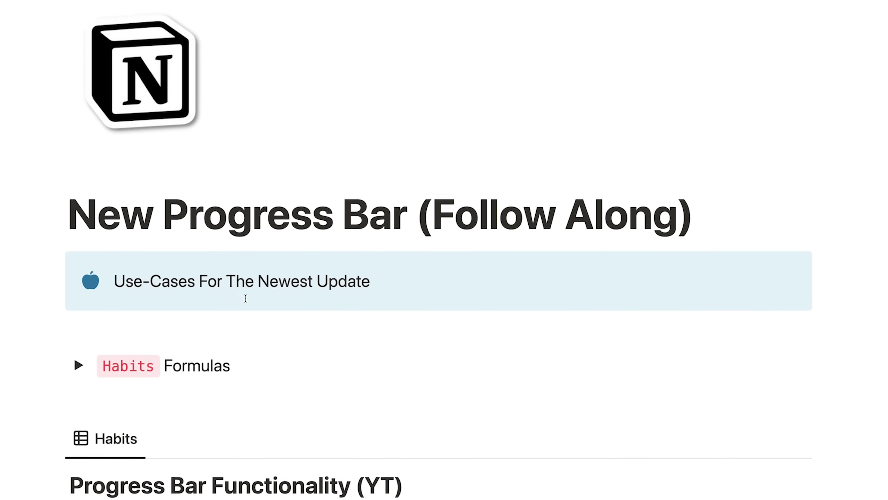
scroll(245, 298, "down", 3)
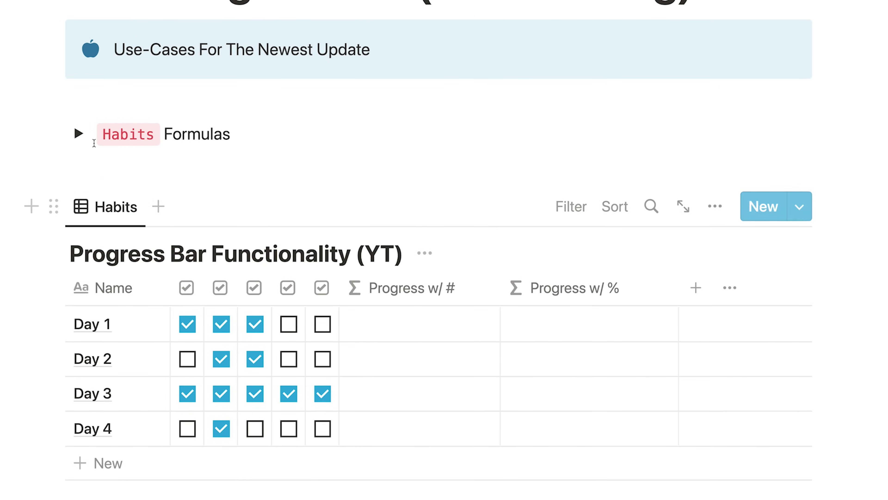
left_click(84, 138)
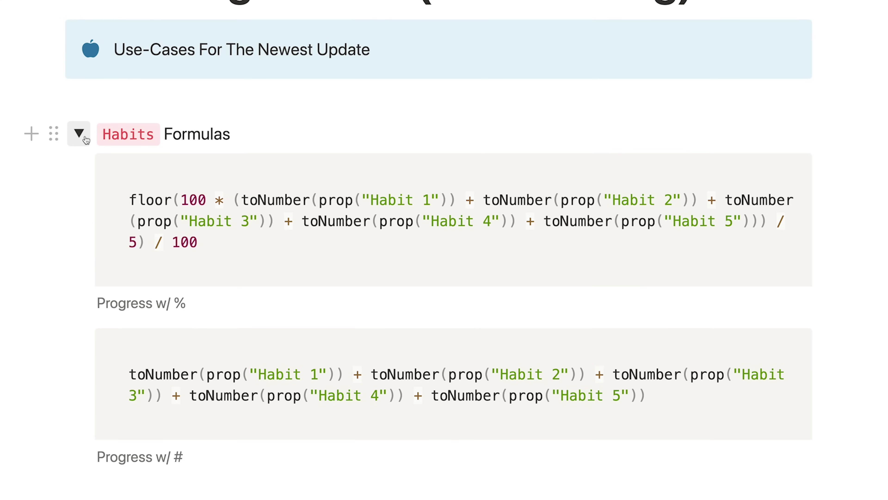
left_click(84, 138)
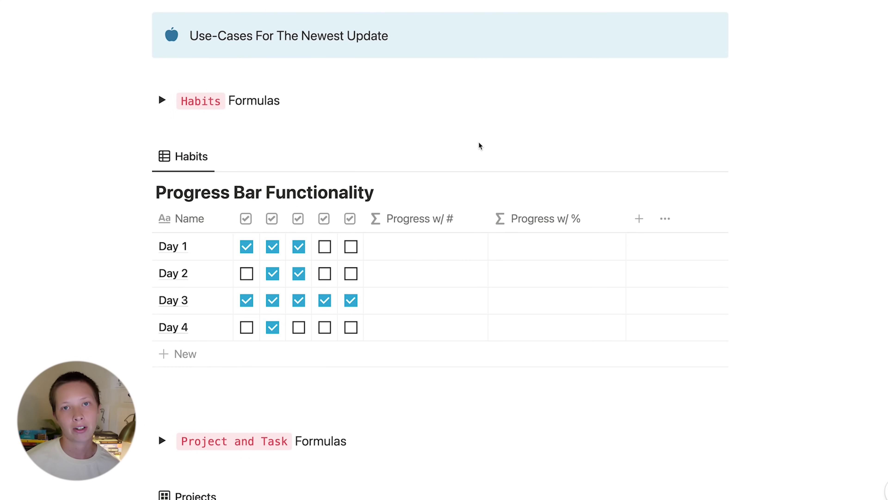
scroll(479, 144, "down", 4)
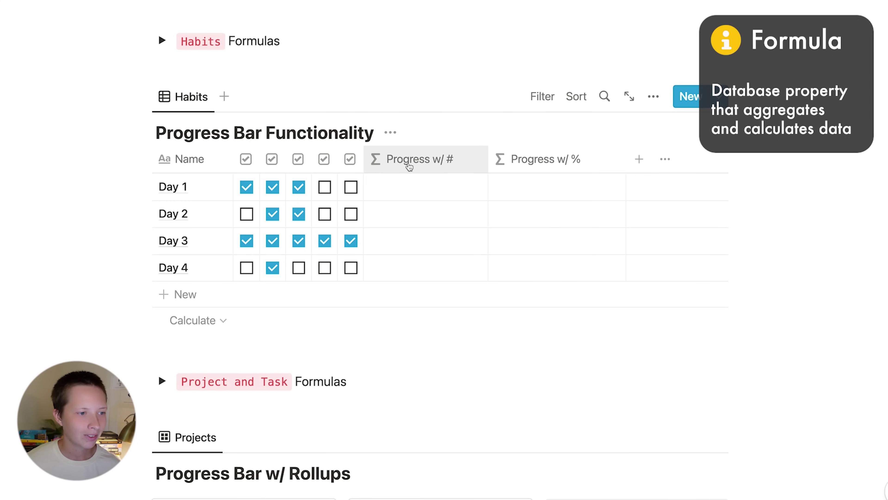
Open the formula editor from the Day 1 cell of the Progress w/ # column.
left_click(416, 190)
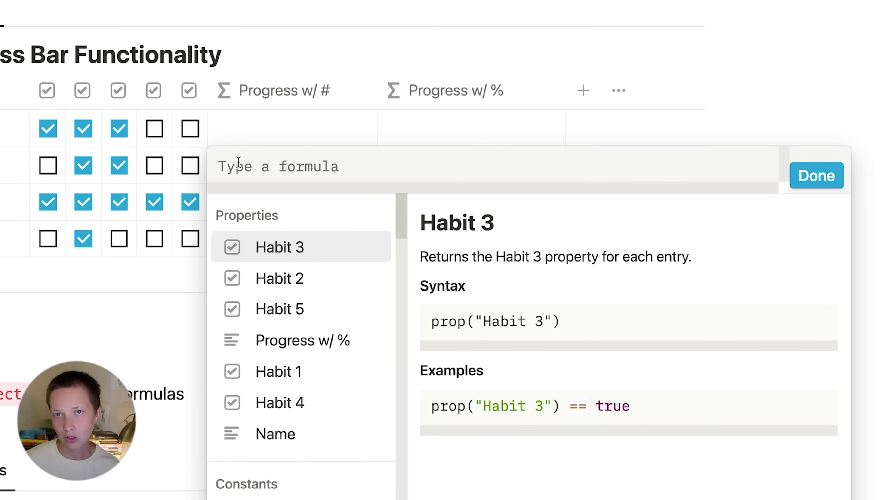
Start the formula with toNumber(prop("Habit 1")) plus a pasted copy changed to Habit 2.
type("toN")
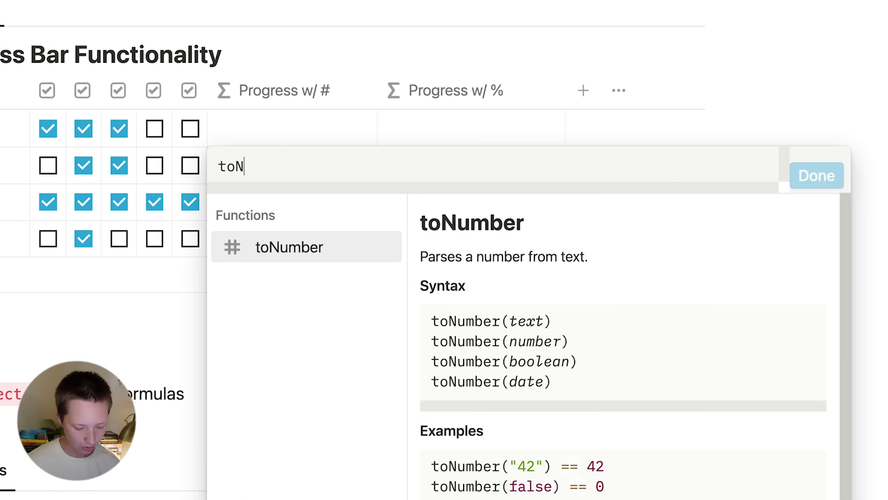
type("umber()")
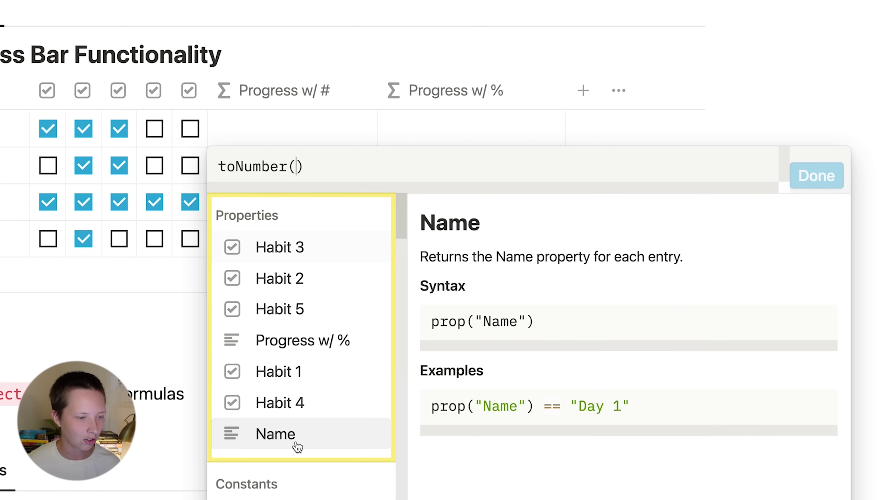
left_click(277, 372)
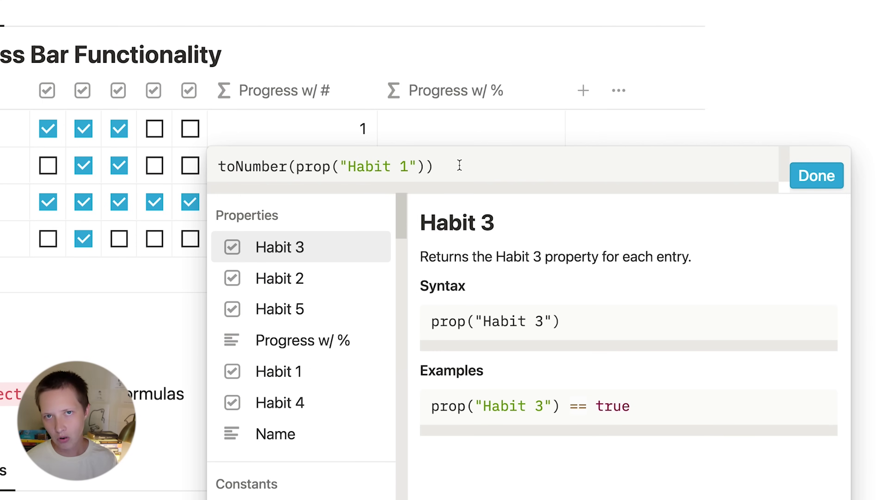
left_click_drag(460, 165, 220, 166)
key("ctrl+c")
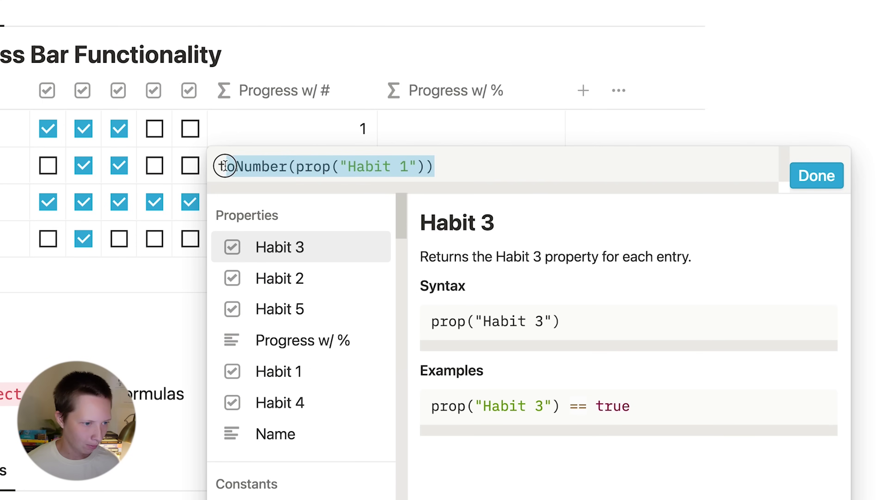
left_click(451, 170)
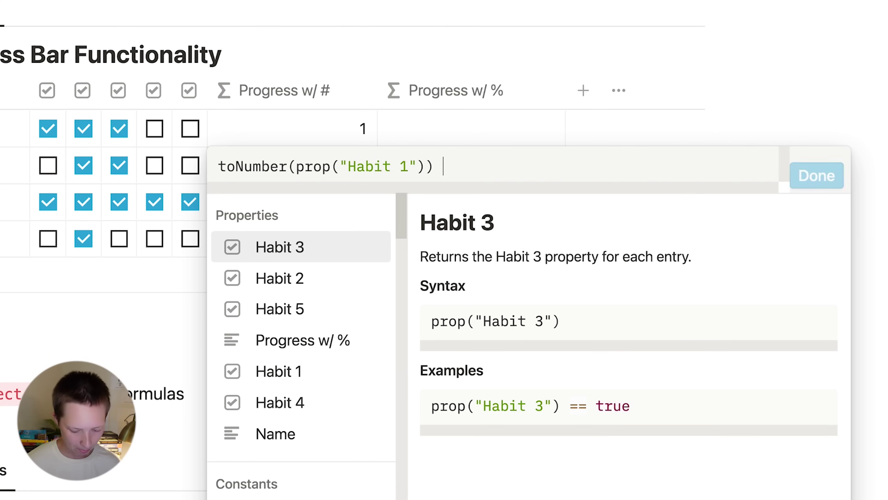
type("+")
key("ctrl+v")
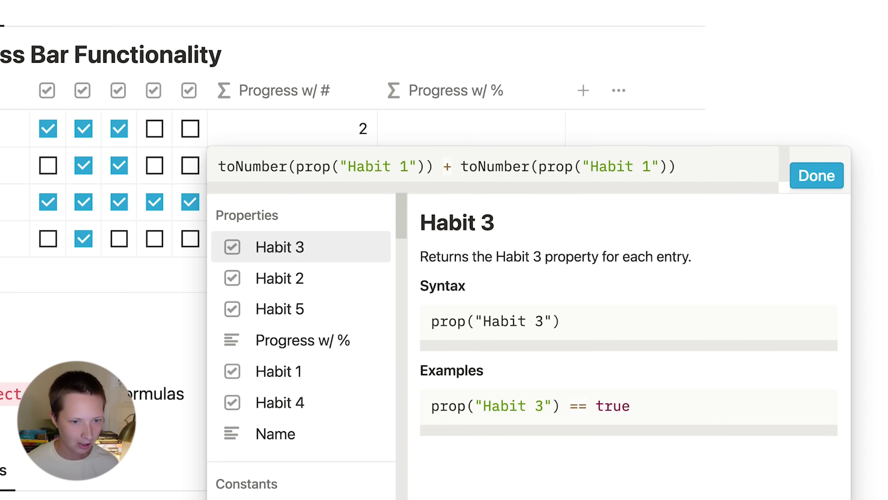
double_click(649, 169)
type("2")
Append two more pasted toNumber terms, renumbering the last one to Habit 4.
left_click(707, 159)
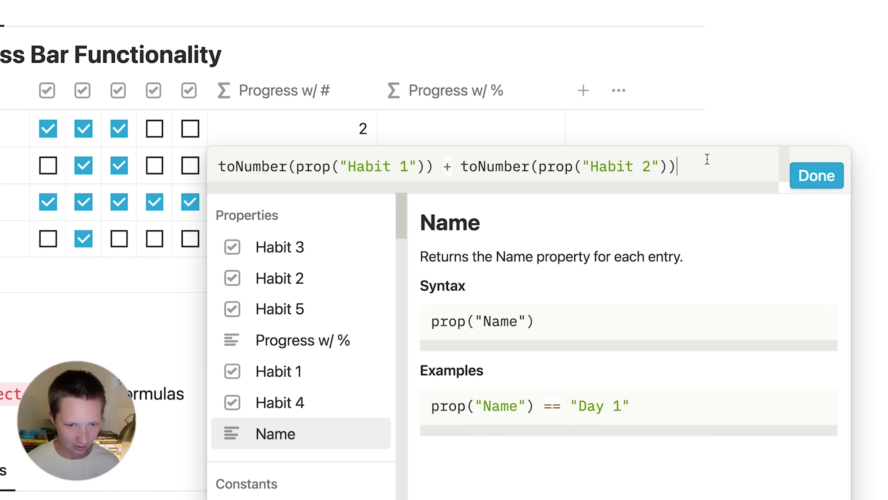
type("+")
key("ctrl+v")
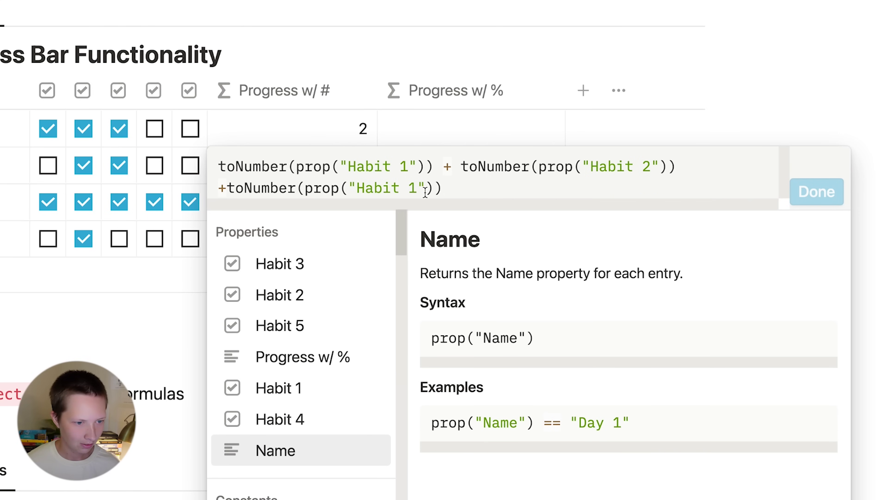
left_click(456, 189)
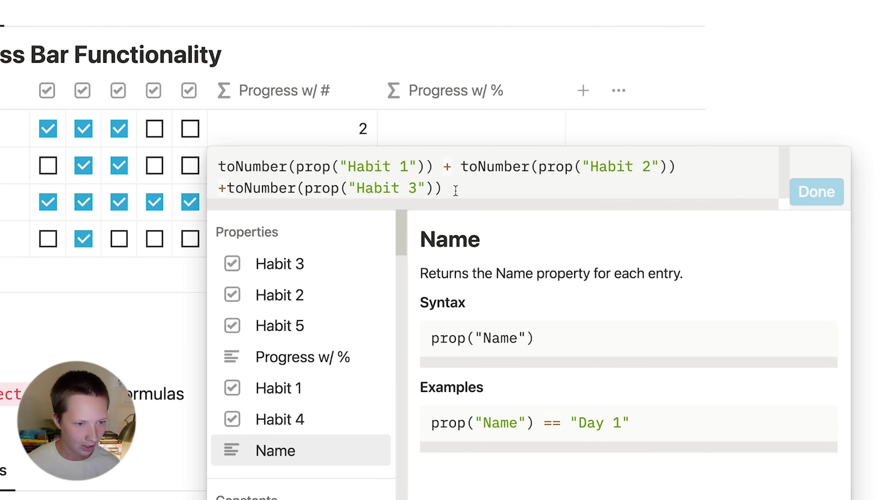
type("+")
key("ctrl+v")
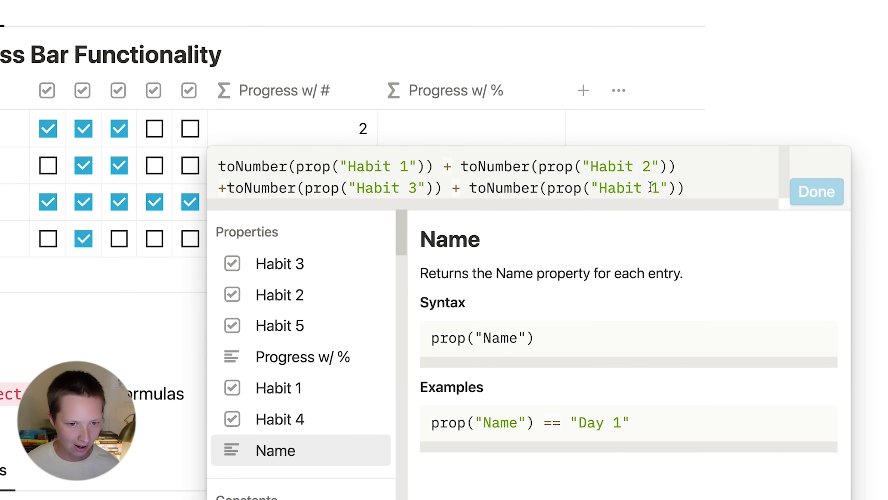
left_click(659, 188)
key("BackSpace")
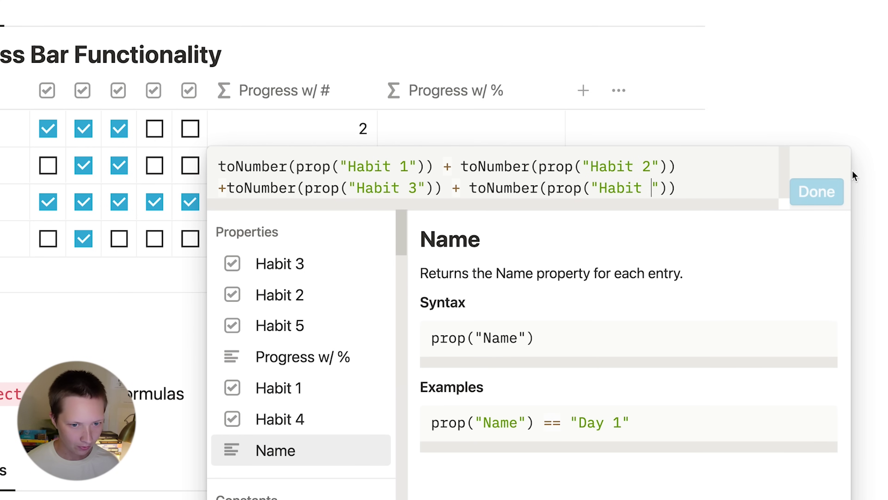
type("4")
Add a fifth toNumber term and renumber it to Habit 5, completing the sum.
left_click(719, 189)
type("+")
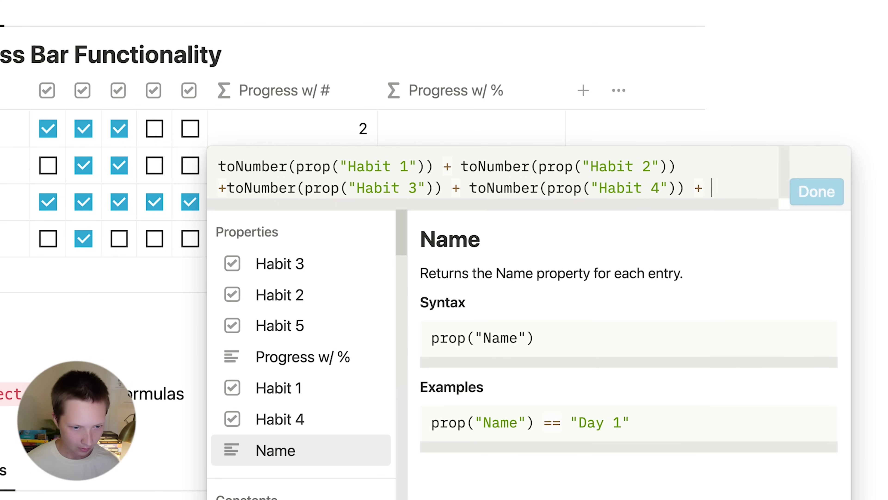
key("ctrl+v")
left_click(410, 194)
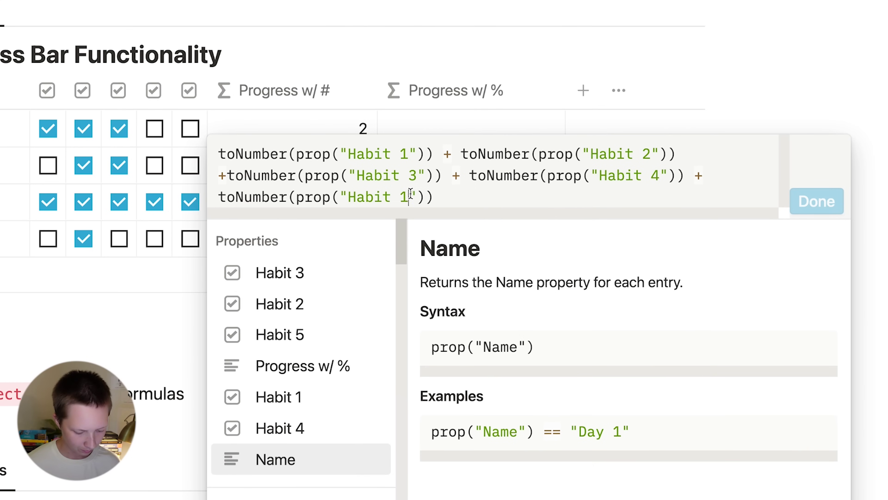
key("BackSpace")
type("5")
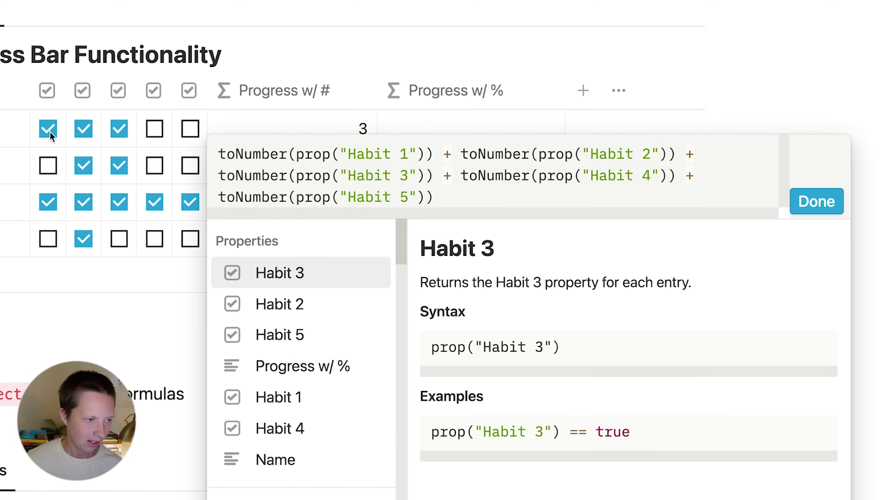
Accept the formula and set Progress w/ # to show as Bar after trying Ring.
left_click(805, 204)
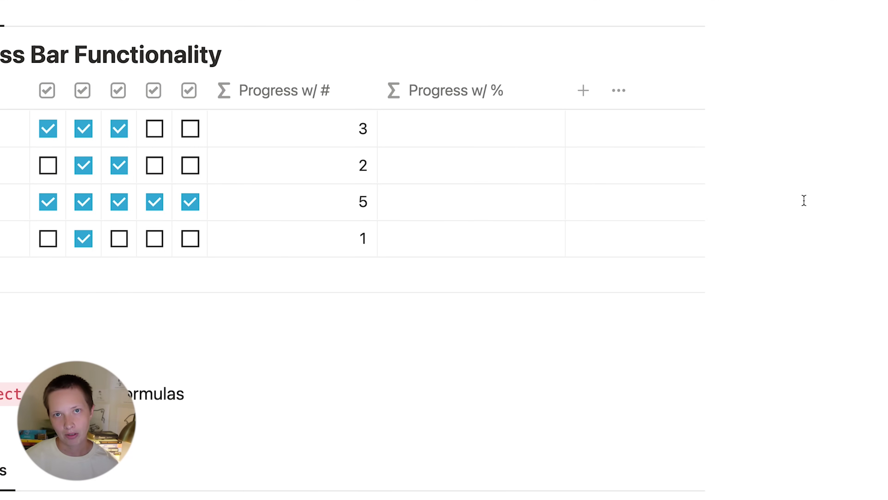
left_click(251, 99)
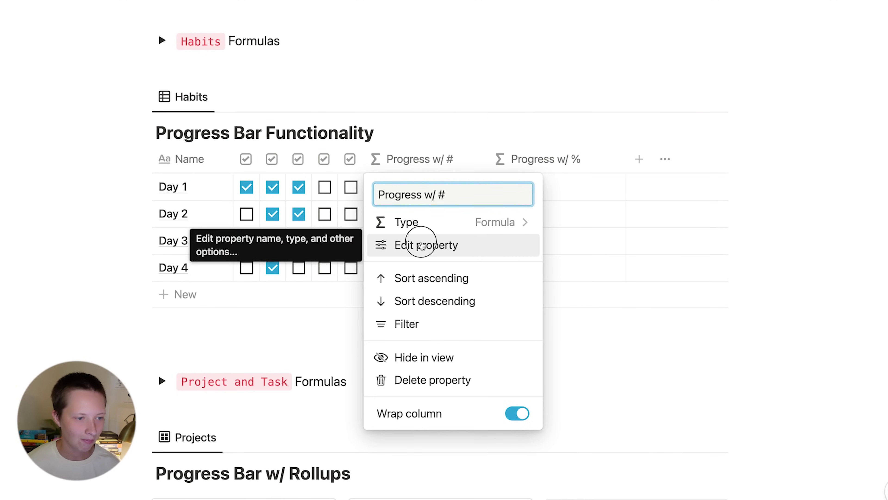
left_click(408, 245)
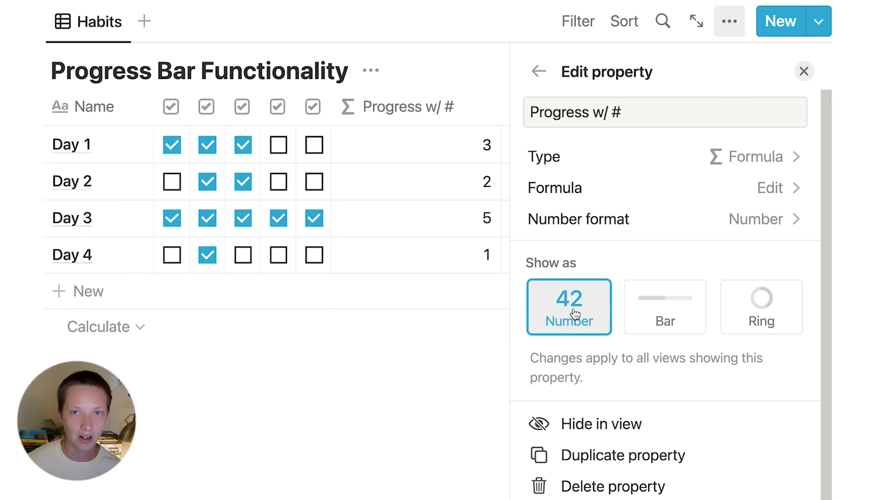
left_click(671, 318)
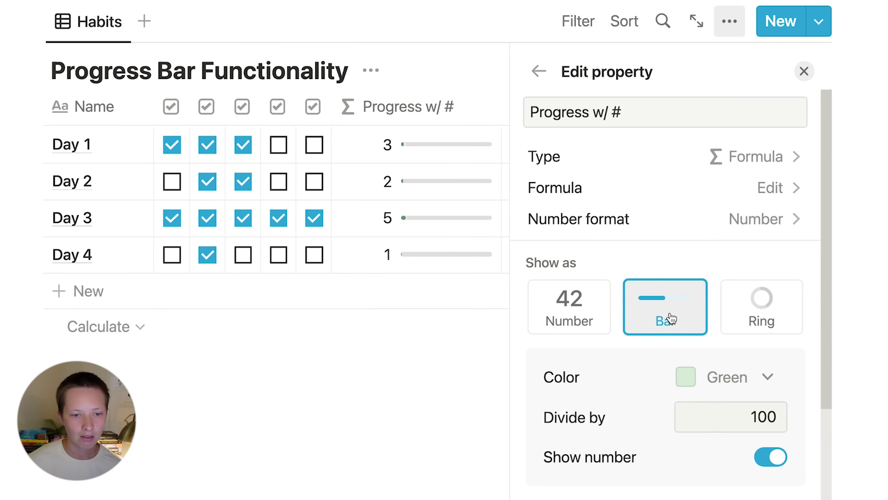
left_click(729, 317)
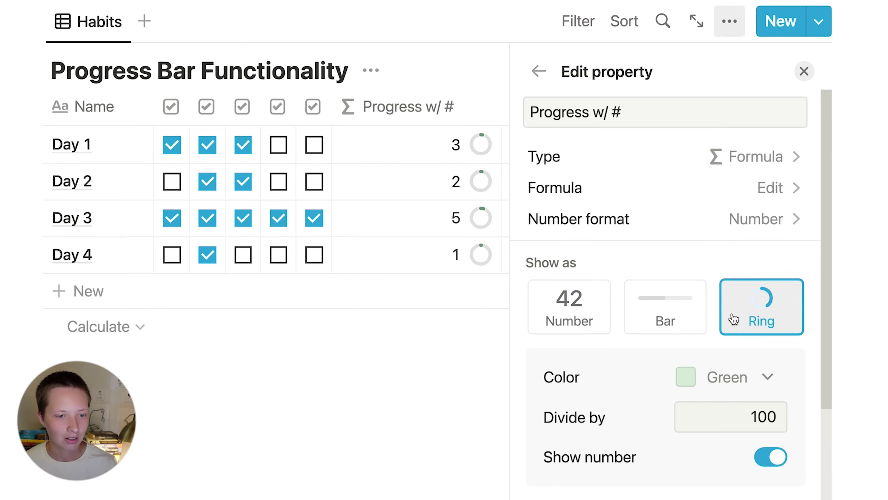
left_click(630, 319)
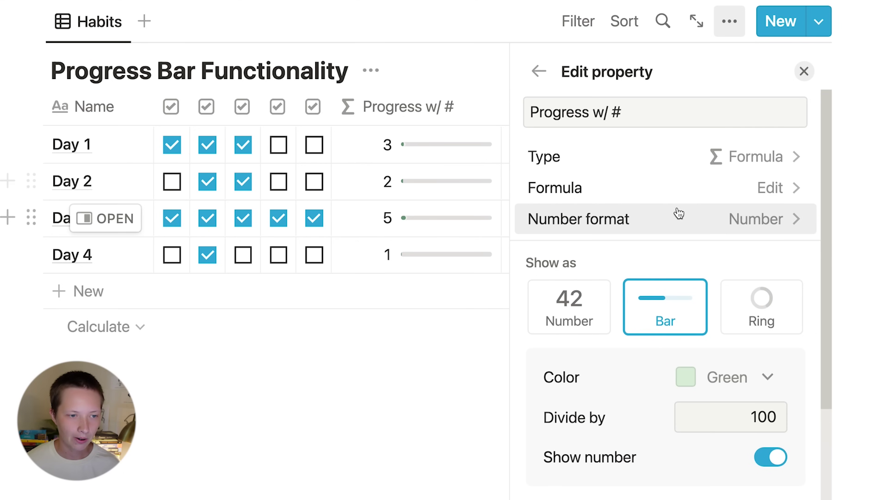
Set the bar's Divide by to 5, turn off Show number, and close the settings.
scroll(627, 390, "down", 2)
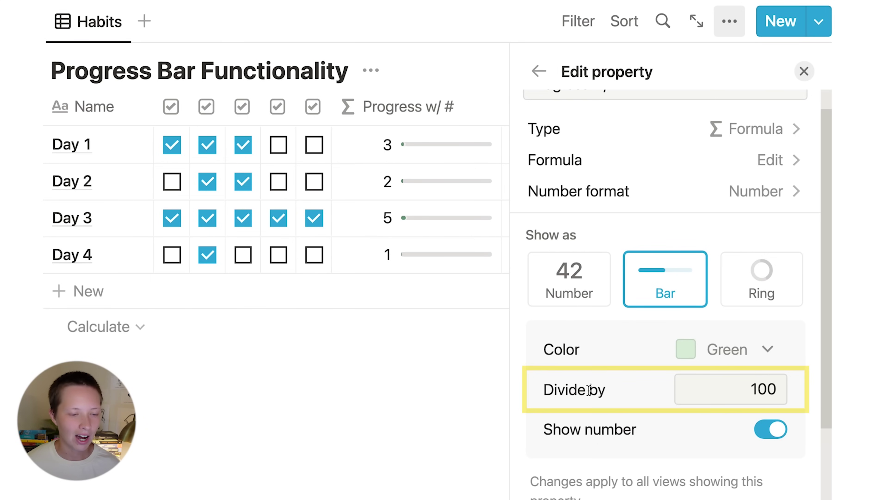
double_click(764, 388)
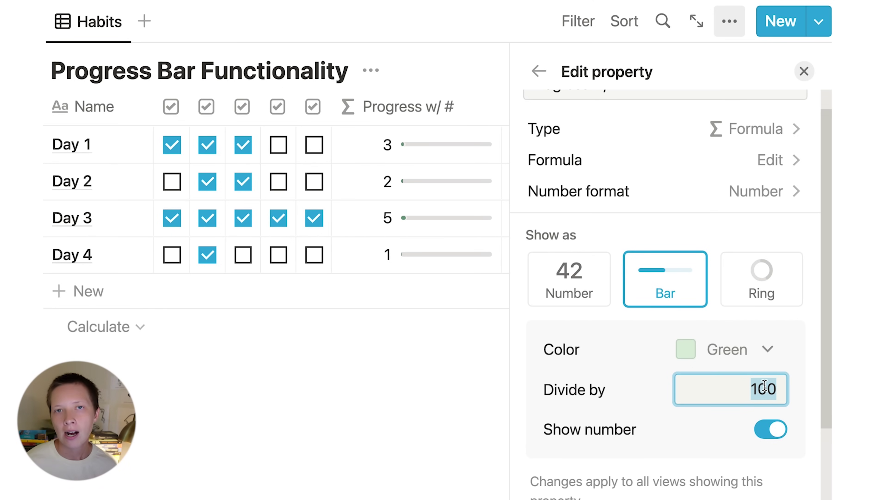
type("5")
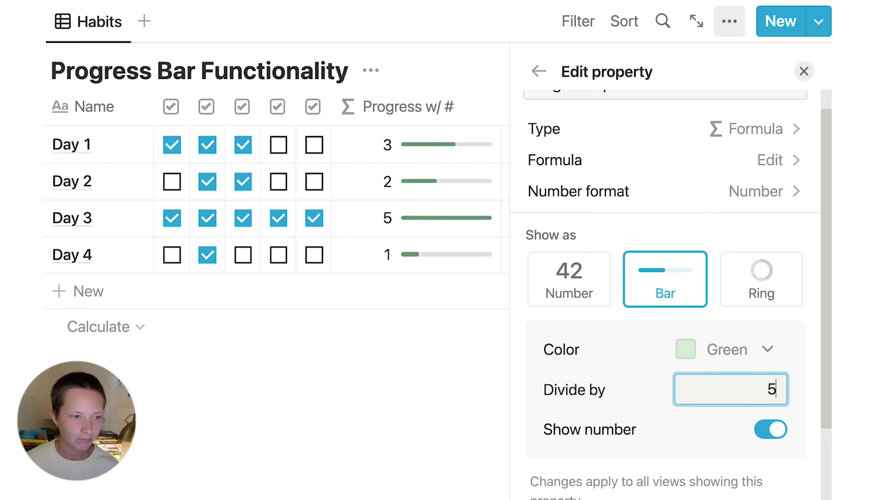
left_click(773, 429)
left_click(776, 431)
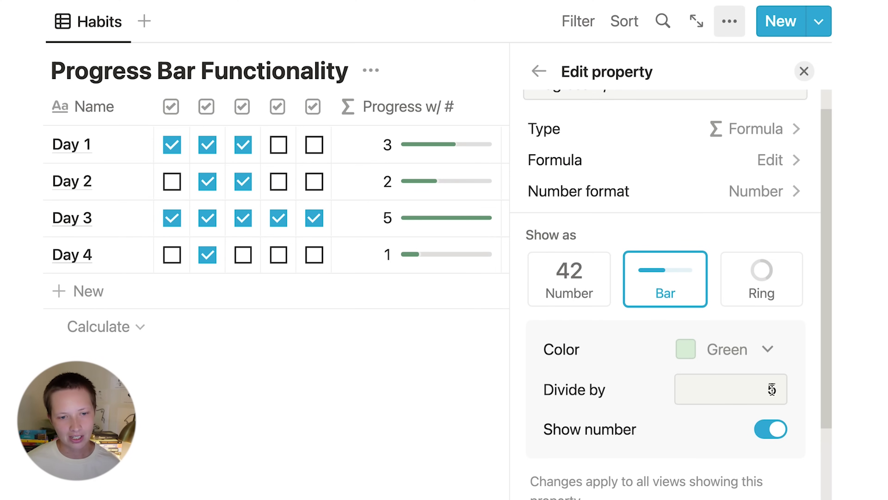
scroll(665, 382, "up", 1)
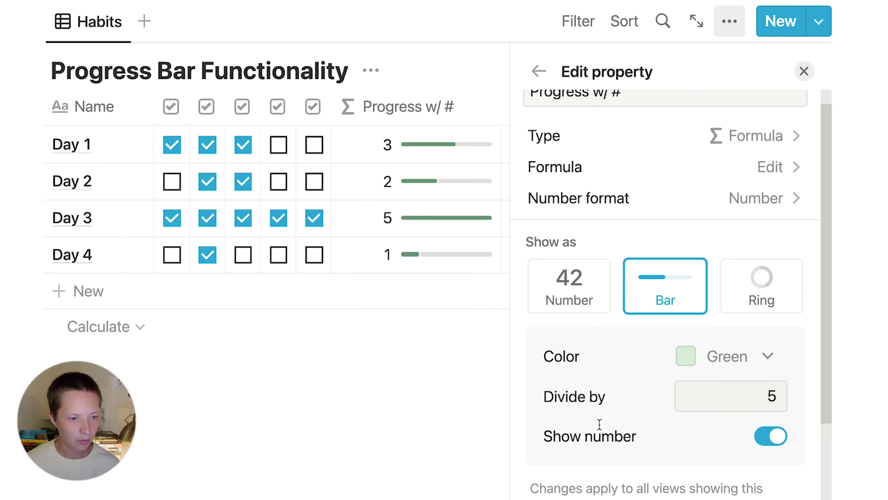
left_click(777, 437)
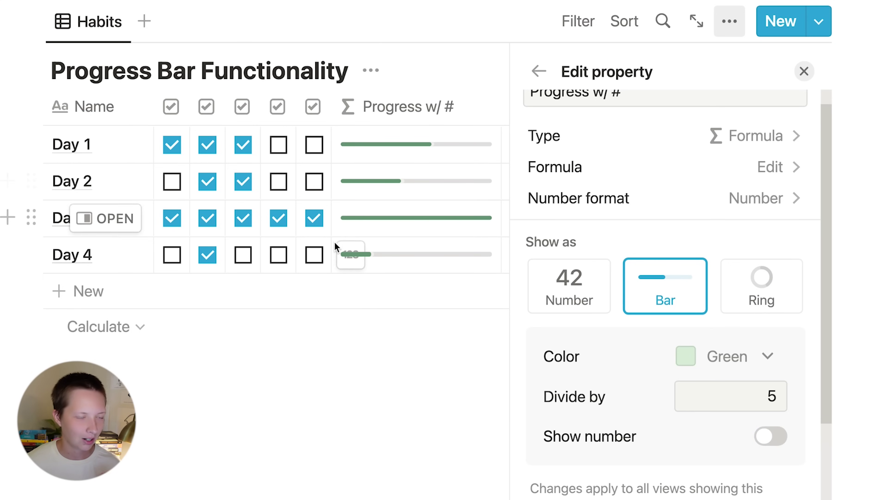
mouse_move(365, 229)
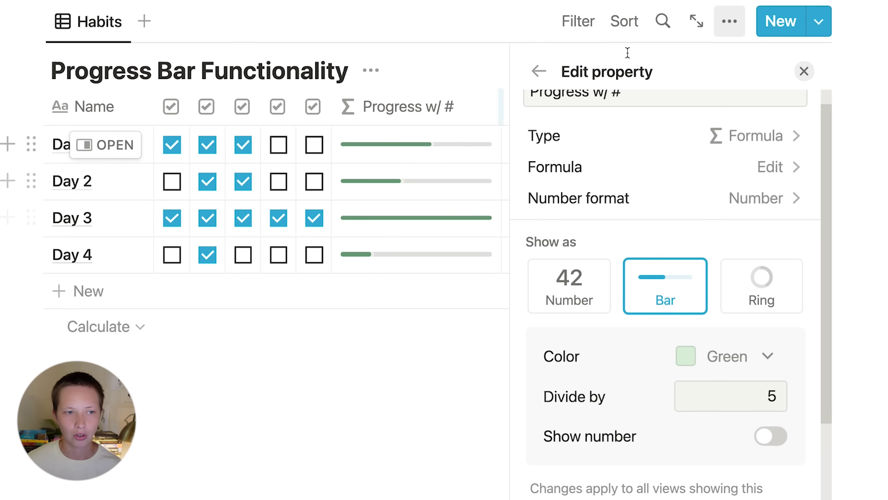
scroll(794, 169, "up", 1)
scroll(794, 169, "up", 2)
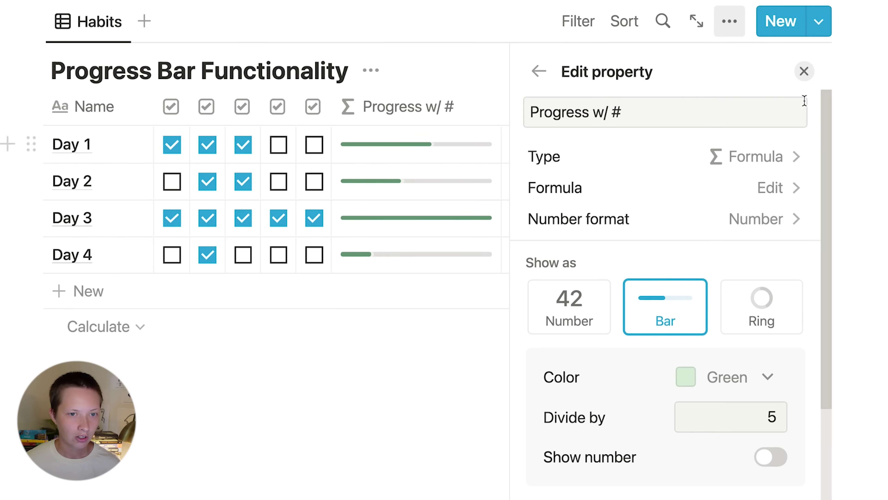
left_click(804, 72)
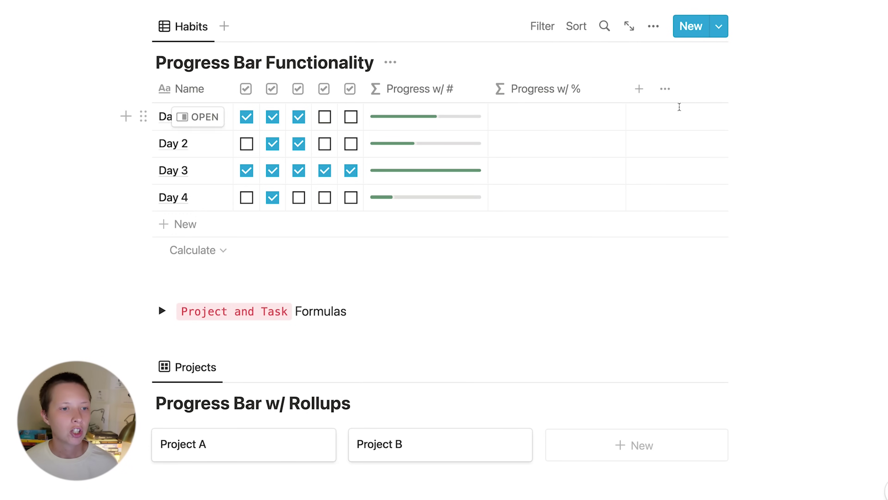
Copy the Progress w/ # formula and paste it into the Progress w/ % formula.
left_click(539, 119)
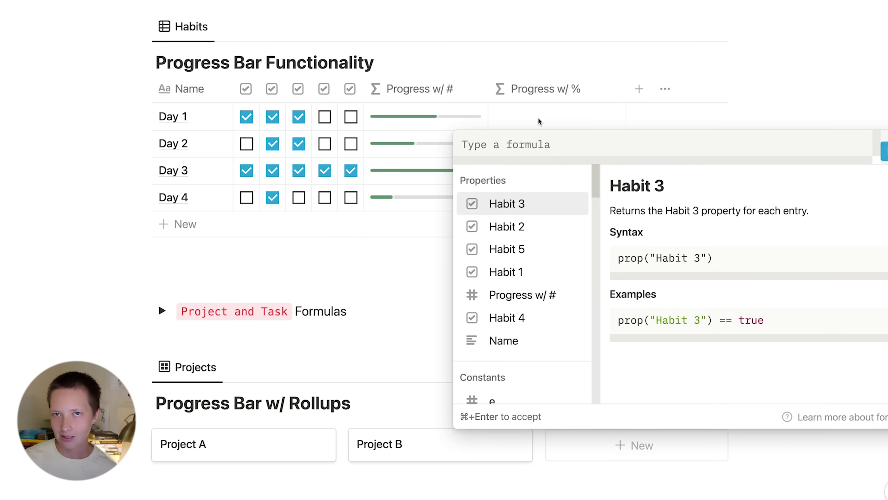
key("Escape")
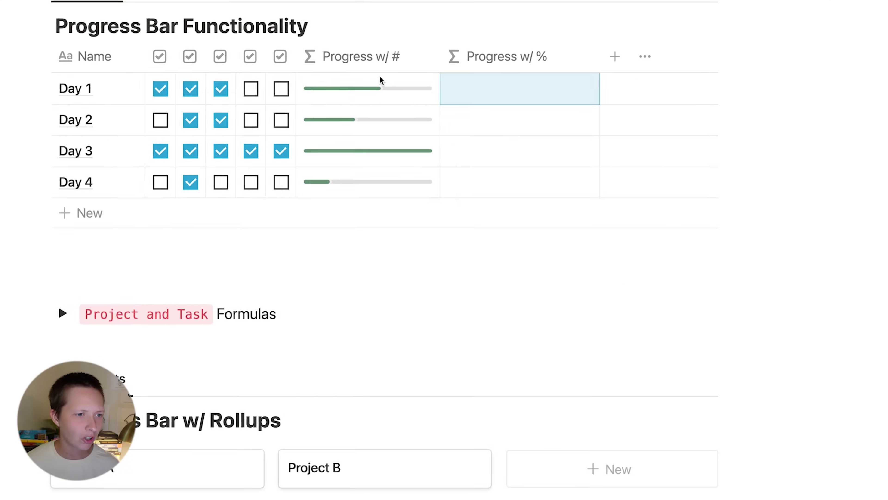
left_click(434, 110)
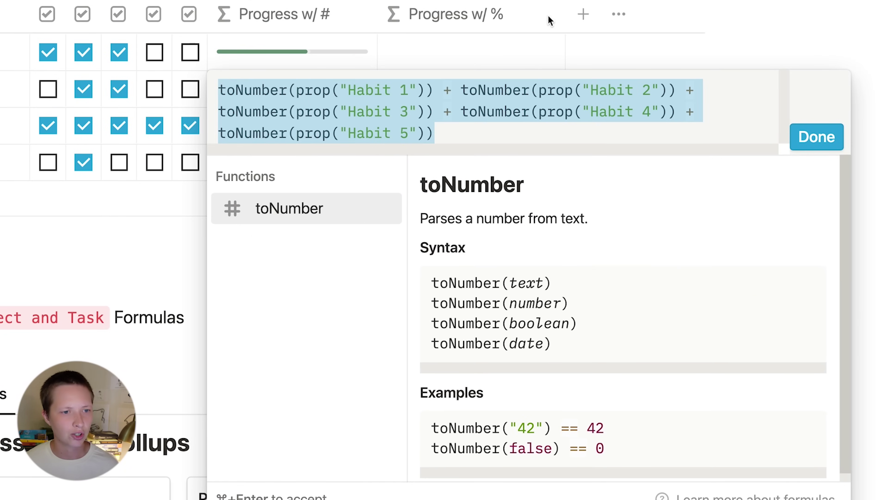
key("super+c")
key("Escape")
left_click(513, 49)
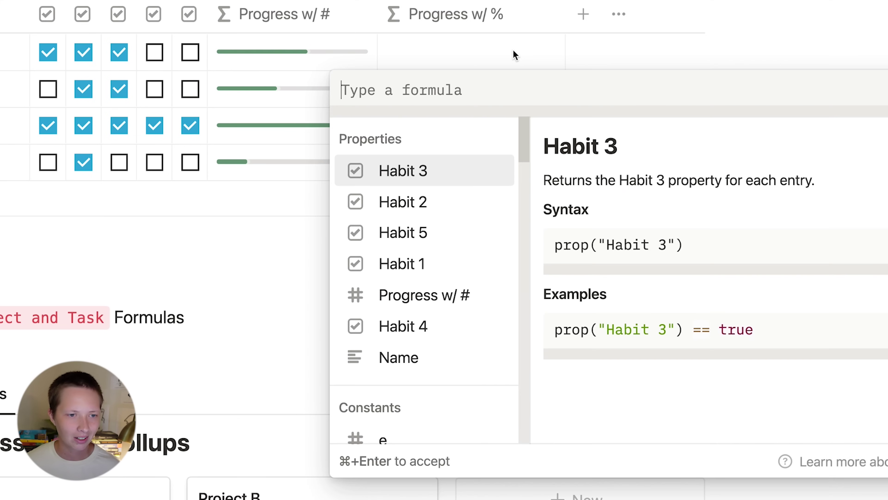
key("super+v")
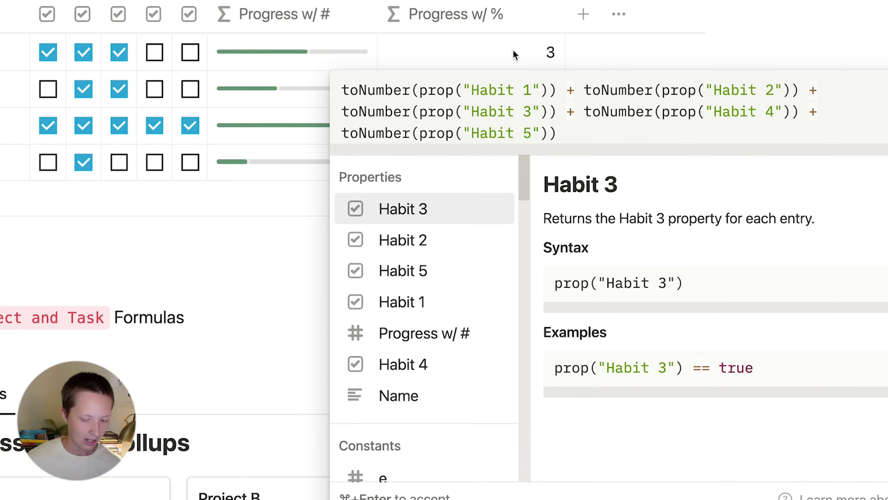
Wrap the pasted sum in parentheses, append / 5, and confirm the formula.
left_click(269, 100)
type("(")
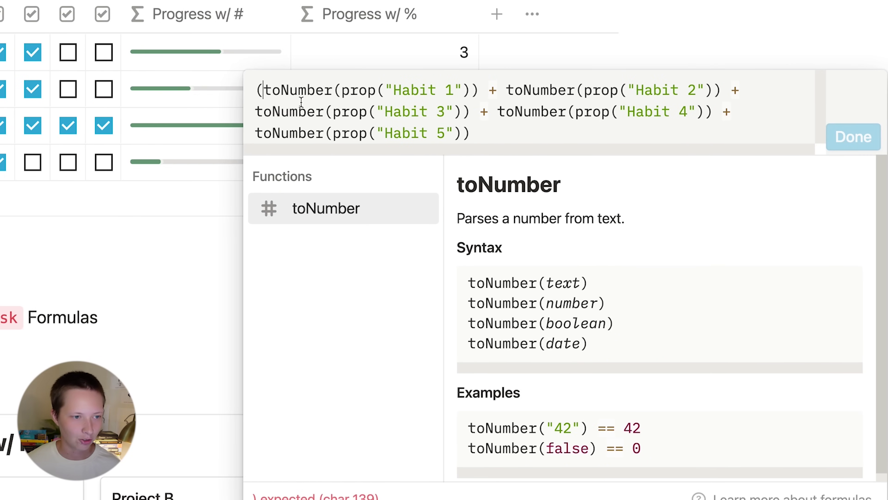
left_click(479, 136)
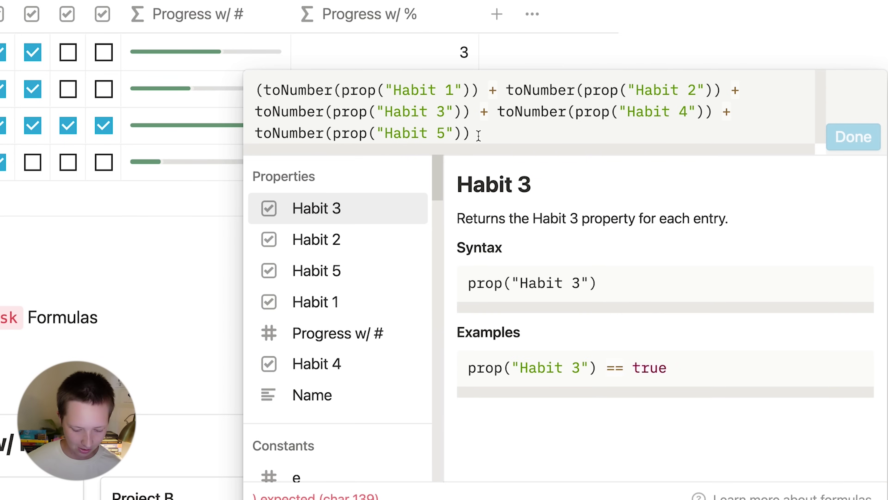
type(")")
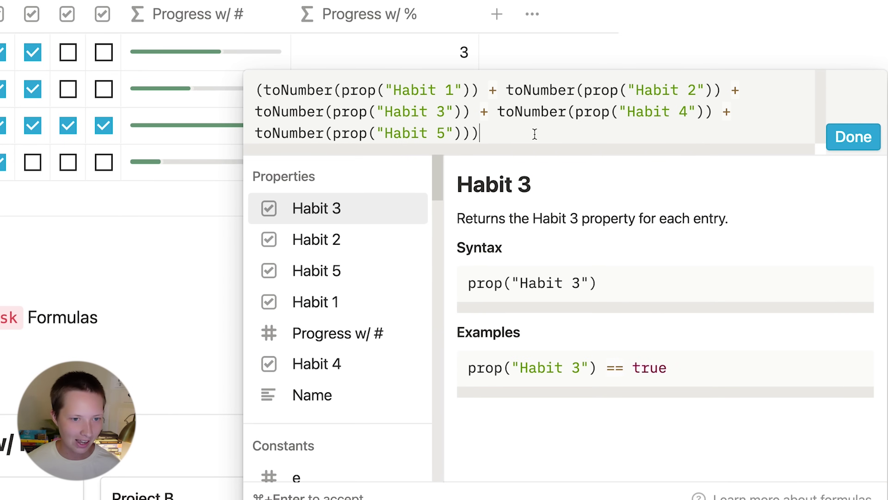
type(" / 5")
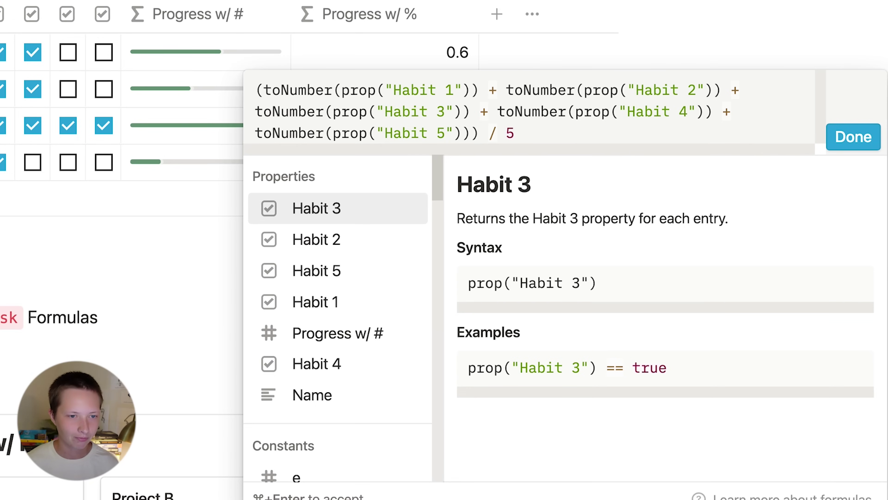
left_click(847, 137)
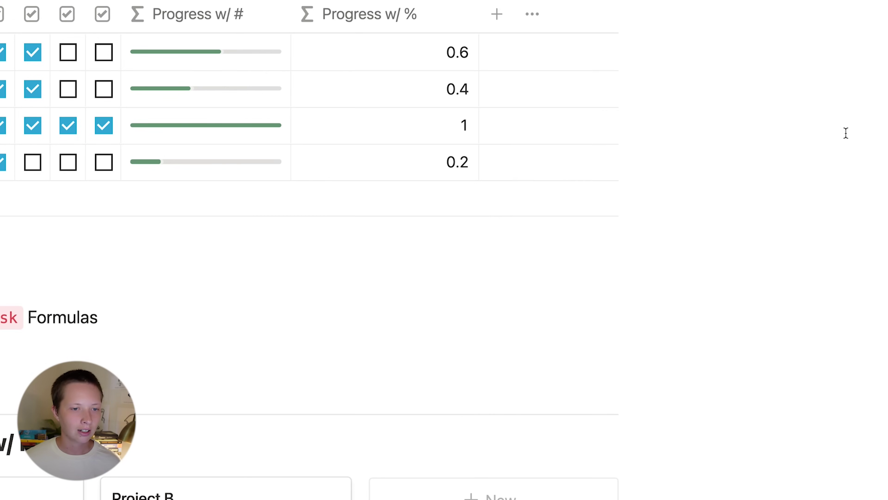
Reopen the Progress w/ % formula with the caret at its beginning.
left_click(439, 53)
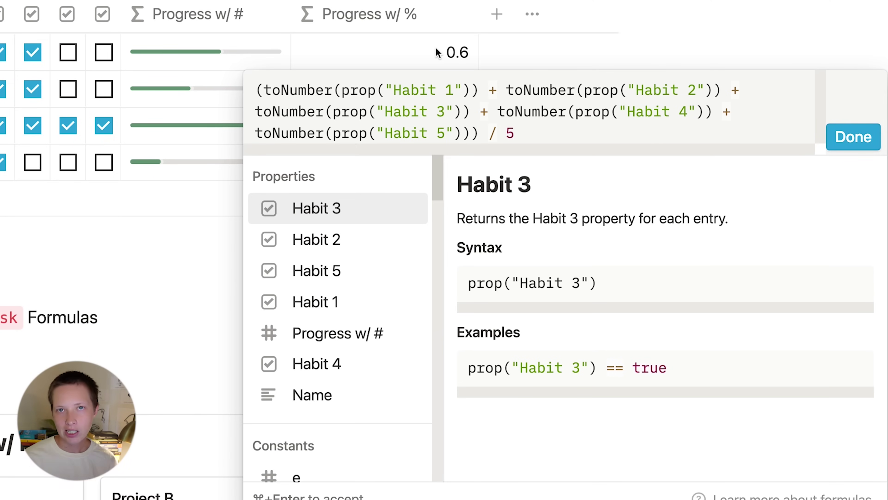
left_click(257, 91)
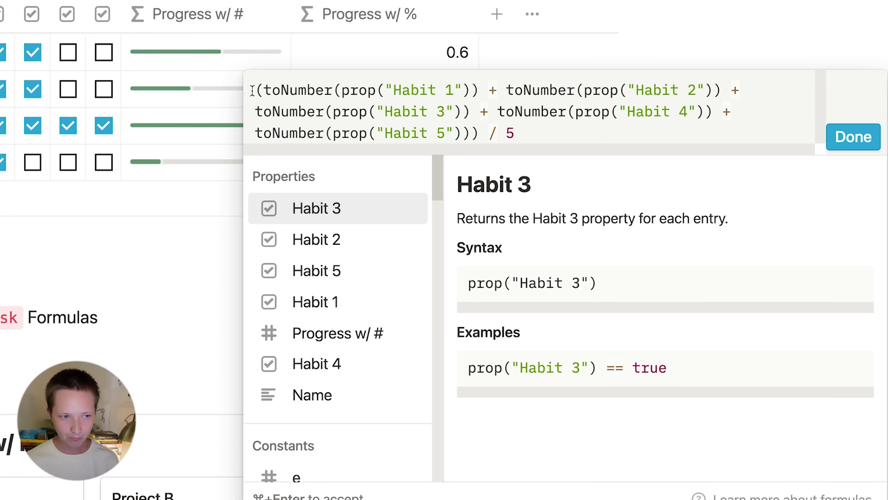
Wrap the Progress w/ % formula in floor(100 * … ) / 100 and accept it.
type("floor(")
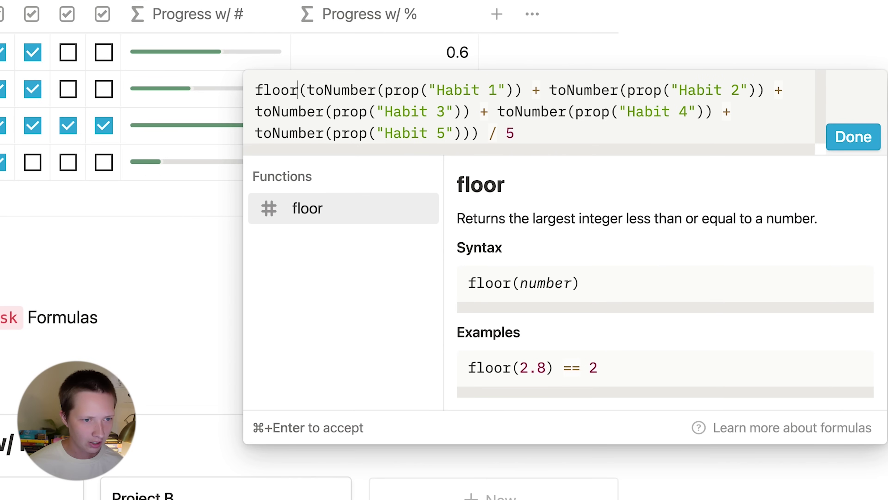
type("100 *")
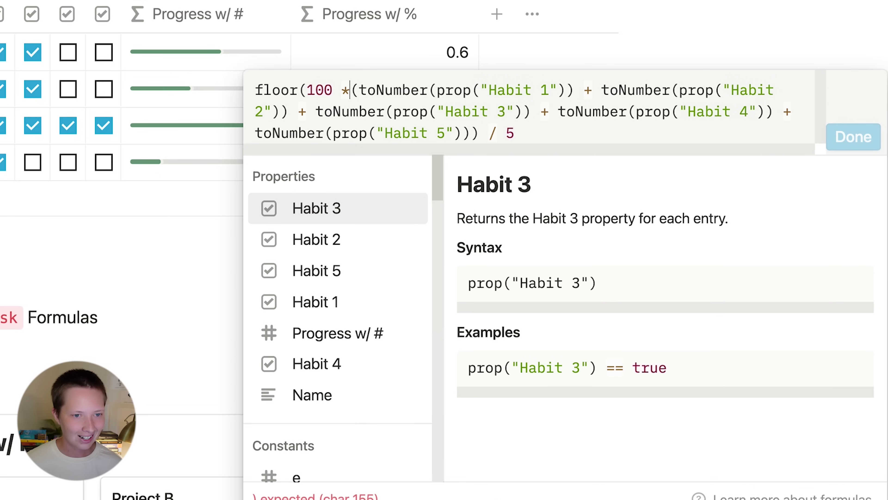
left_click(544, 139)
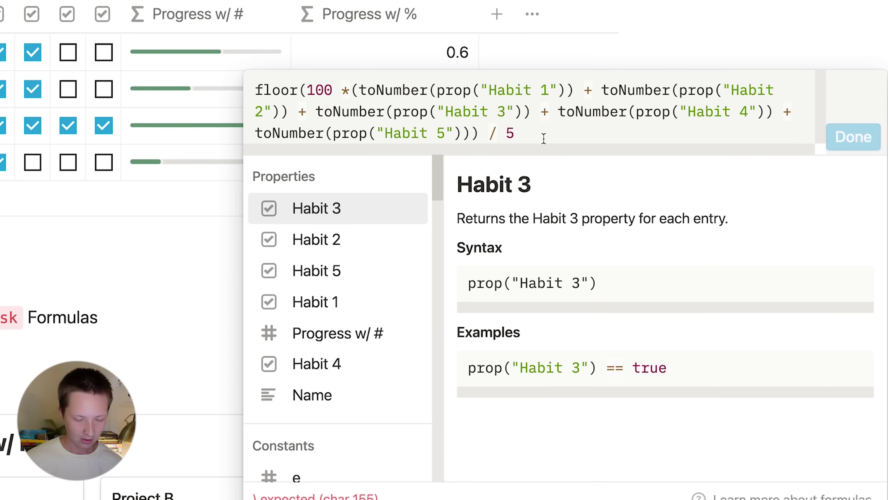
type(")")
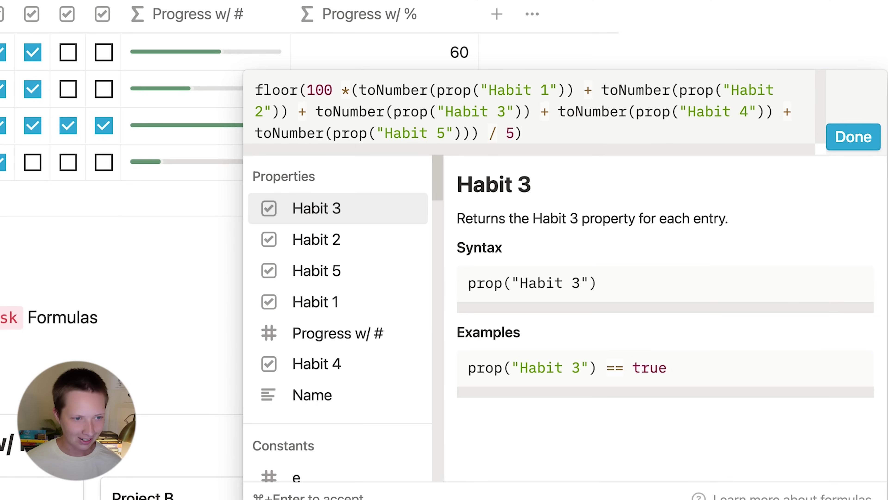
type(" / 100")
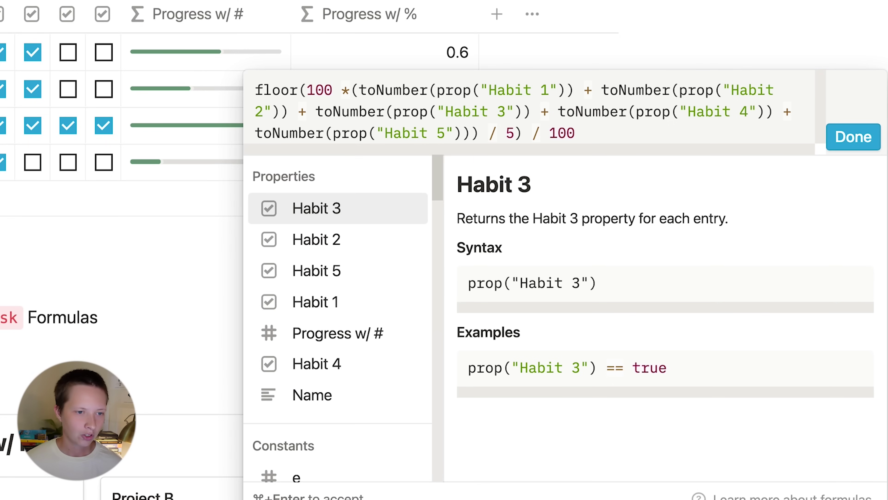
left_click_drag(352, 90, 515, 135)
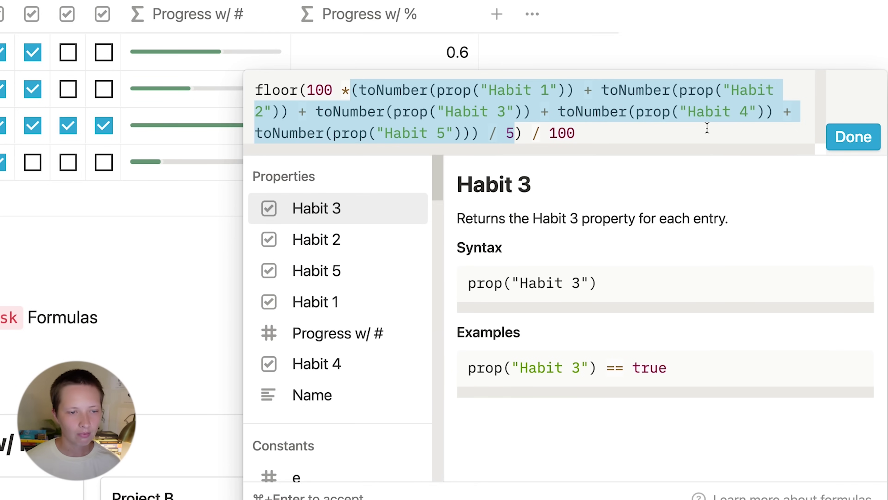
left_click(707, 128)
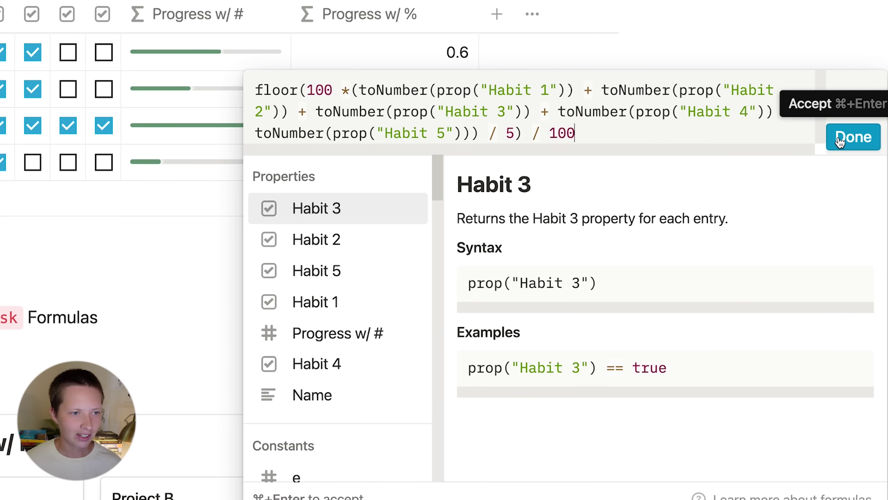
left_click(840, 137)
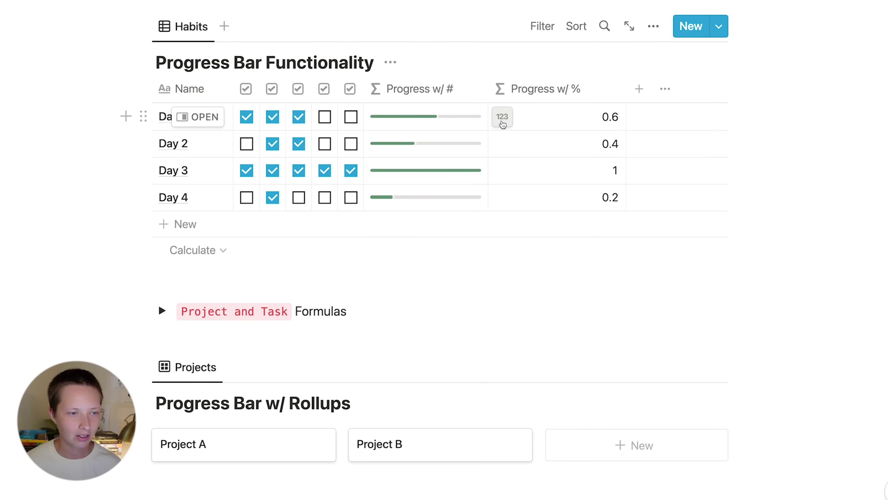
Give Progress w/ % the Percent number format, shown as orange bars.
left_click(533, 94)
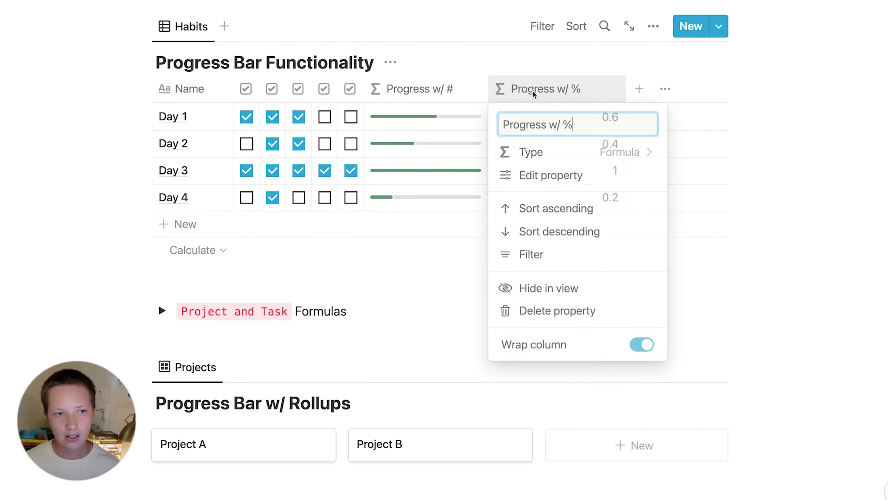
left_click(556, 175)
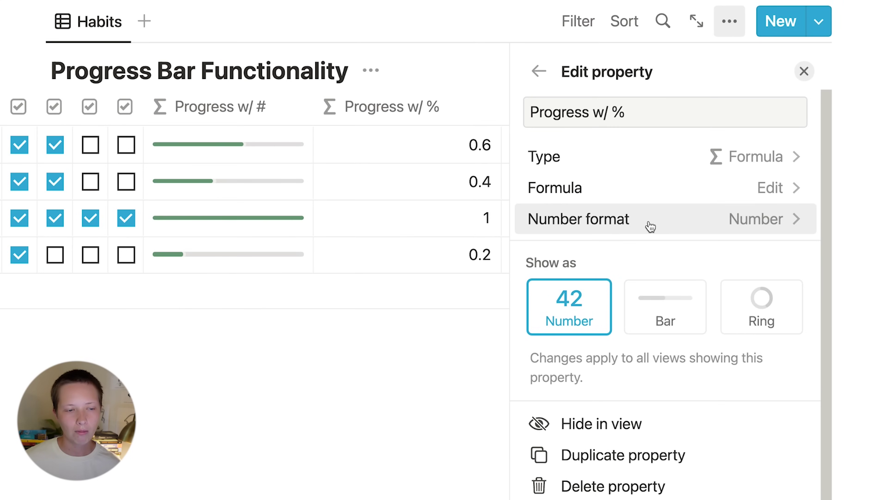
left_click(648, 221)
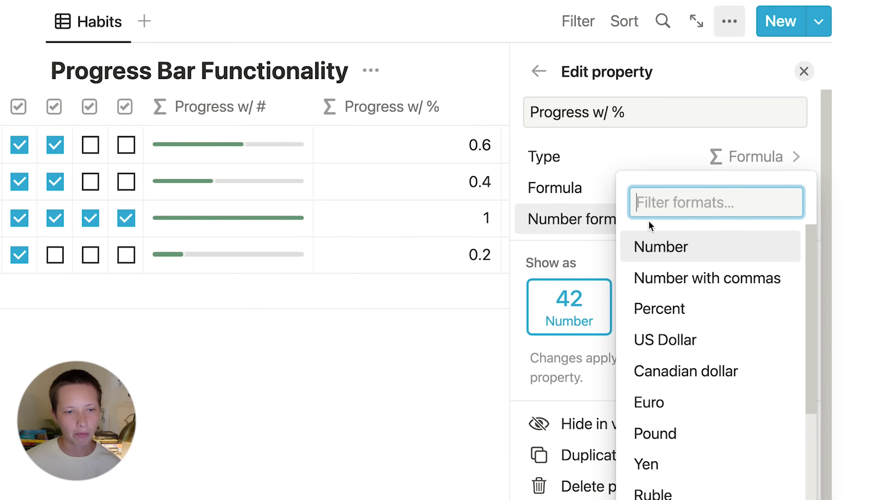
left_click(701, 310)
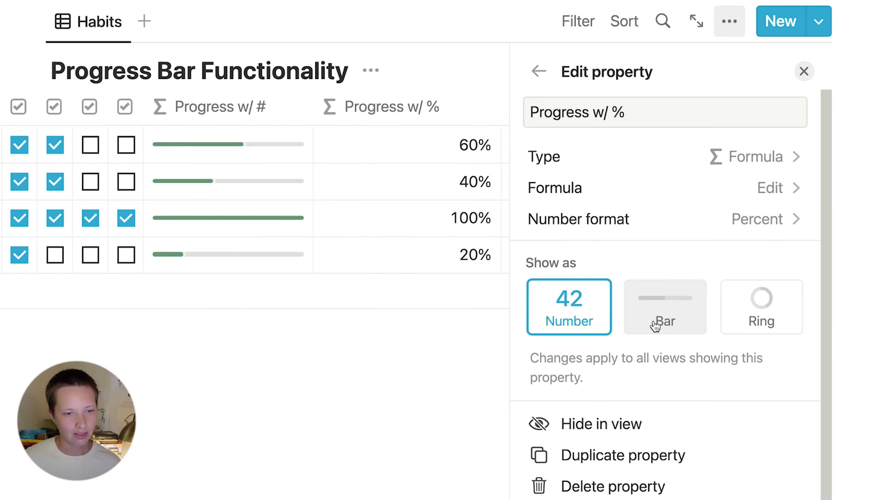
left_click(646, 322)
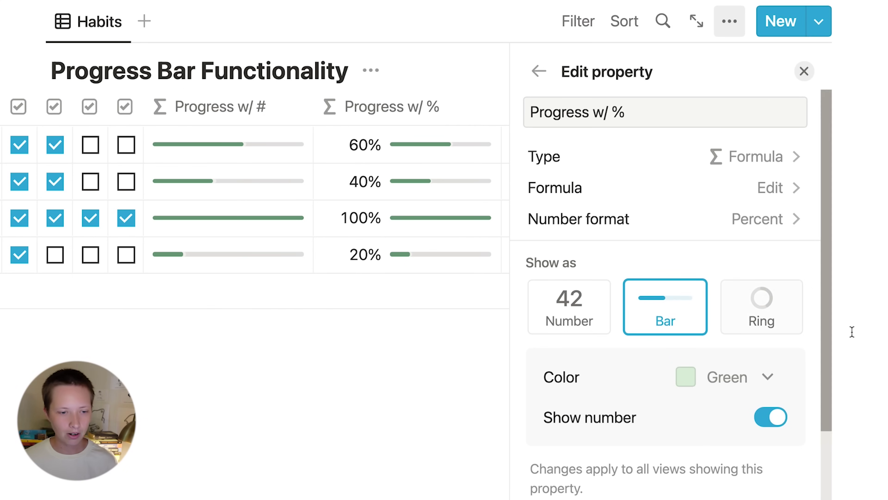
left_click(704, 372)
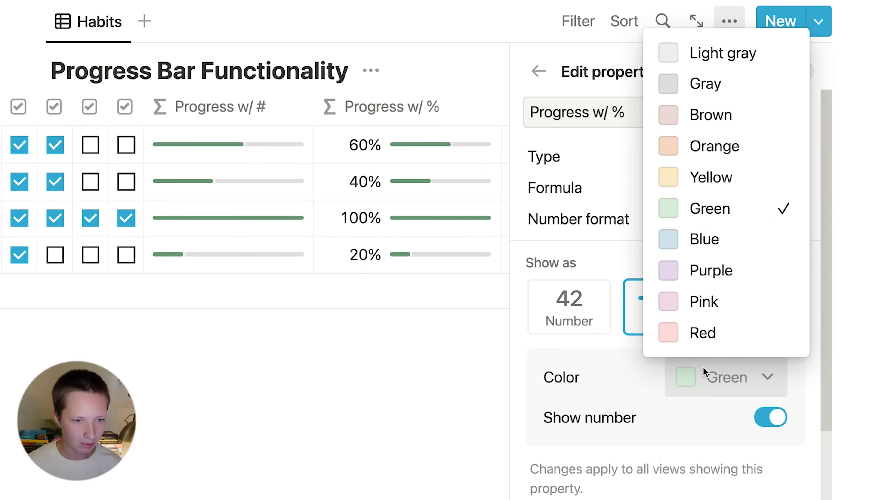
left_click(695, 148)
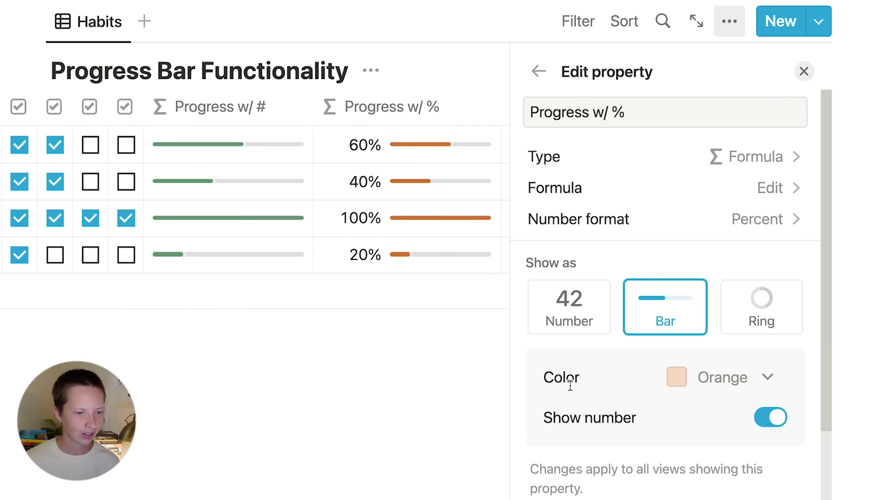
left_click(804, 72)
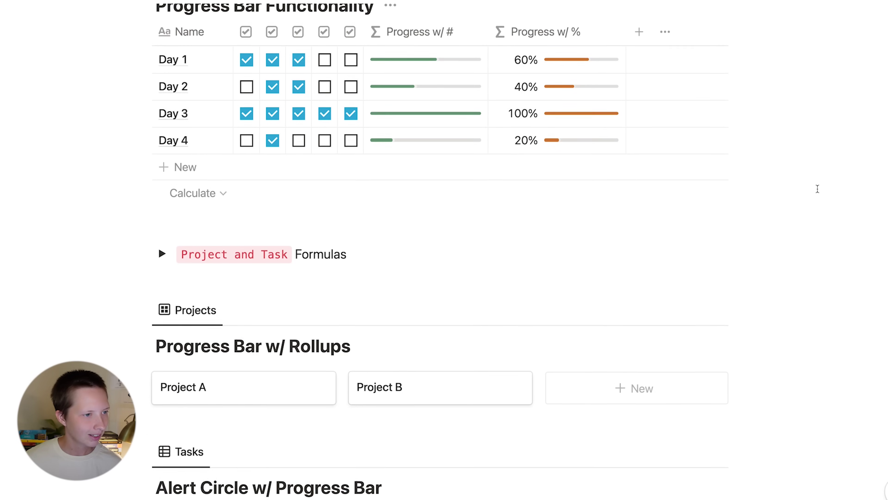
Scroll down to the Alert Circle w/ Progress Bar tasks table, then open and dismiss Task A's status choices.
scroll(817, 189, "down", 3)
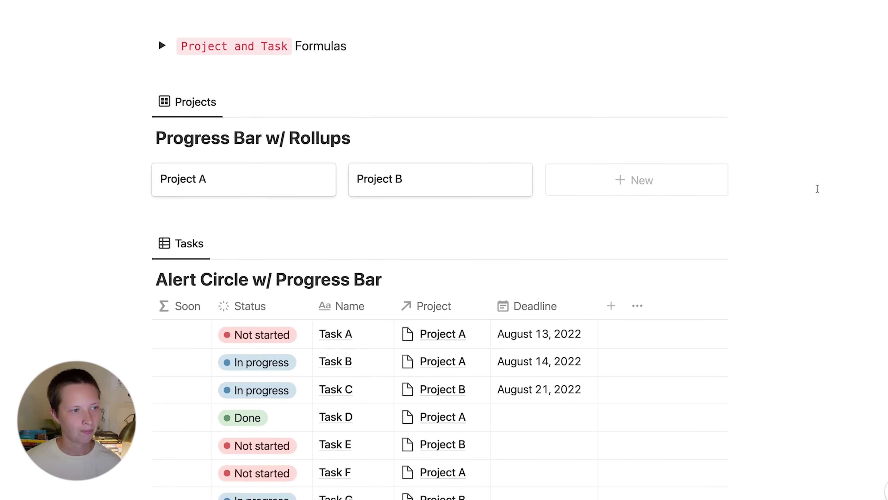
scroll(818, 189, "down", 1)
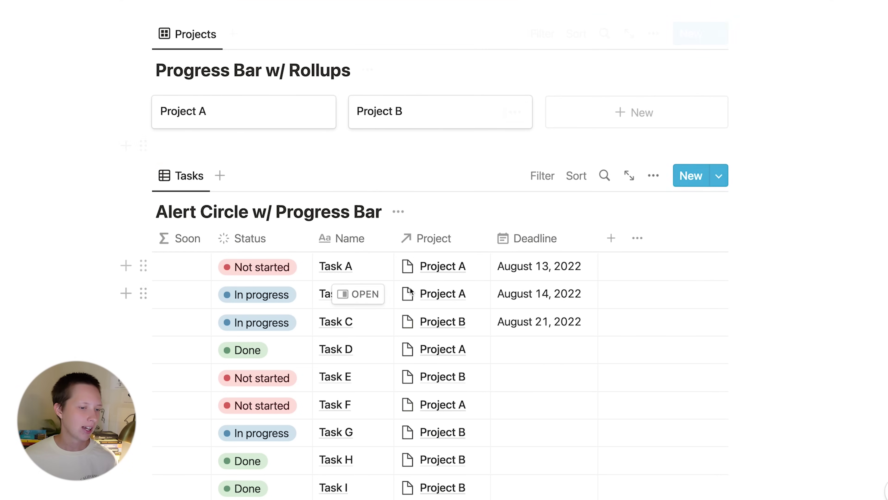
scroll(411, 290, "down", 3)
scroll(410, 289, "down", 4)
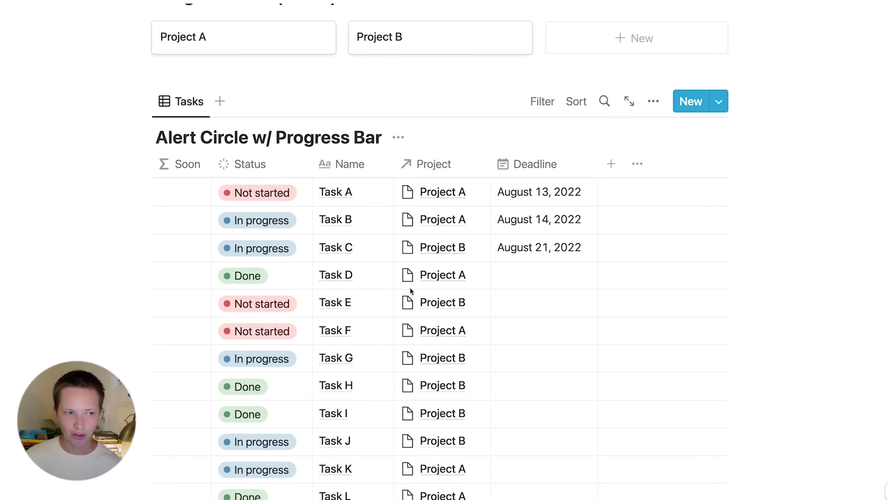
scroll(409, 287, "up", 5)
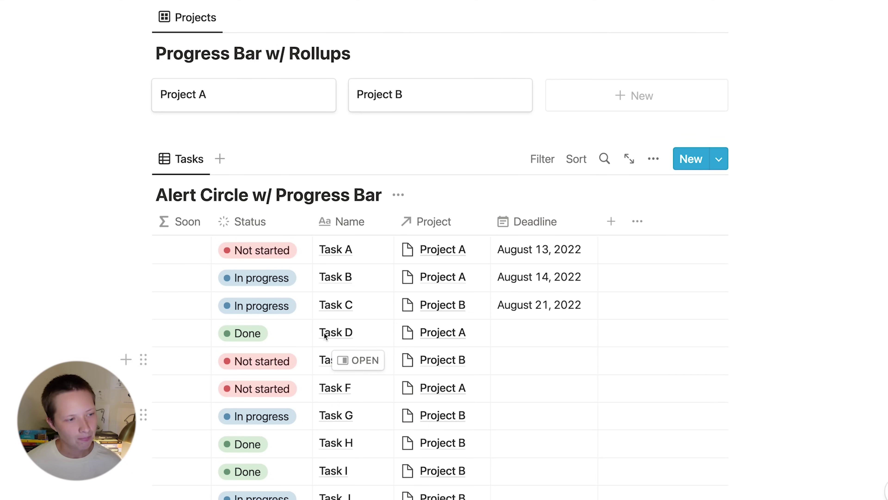
left_click(261, 250)
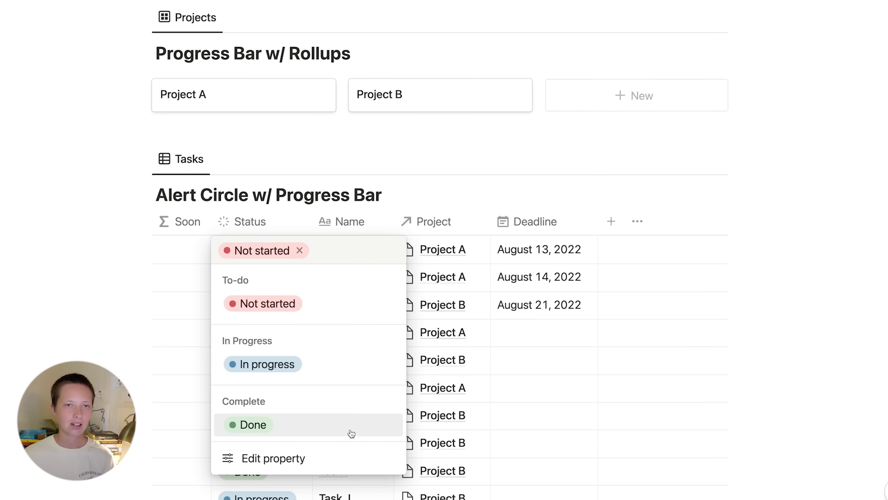
key("Escape")
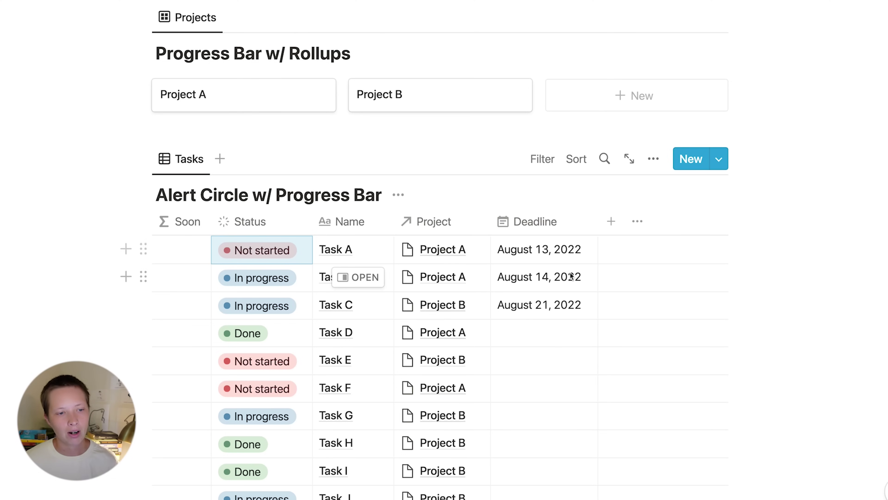
left_click(766, 236)
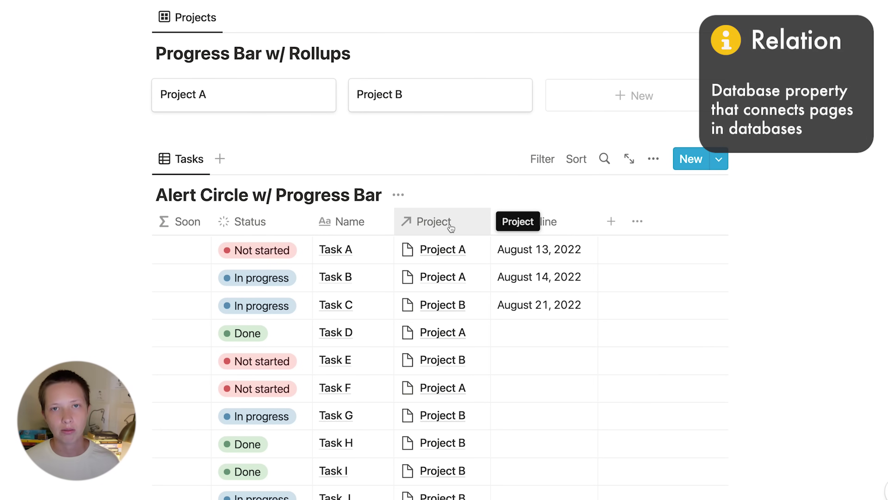
left_click(468, 230)
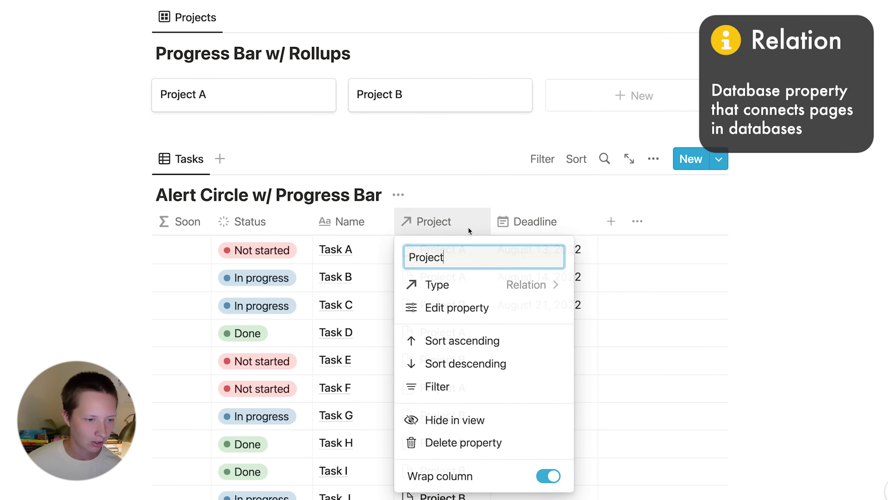
left_click(452, 308)
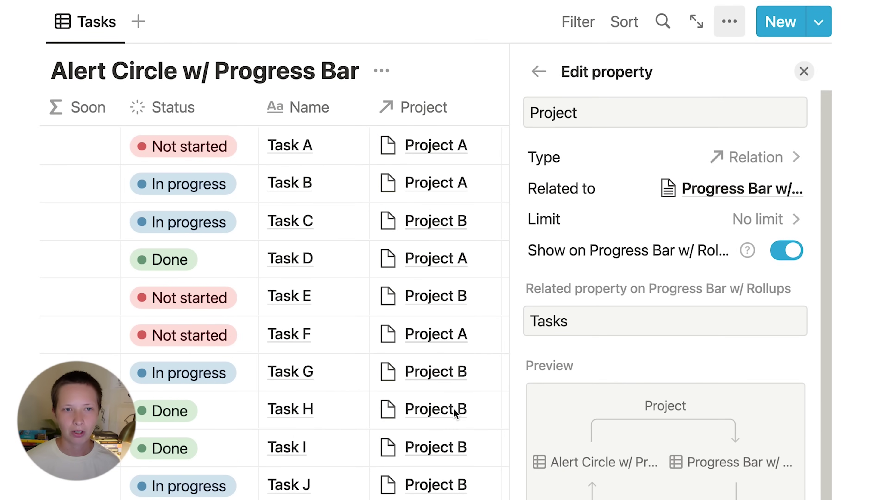
left_click(719, 155)
scroll(625, 464, "down", 5)
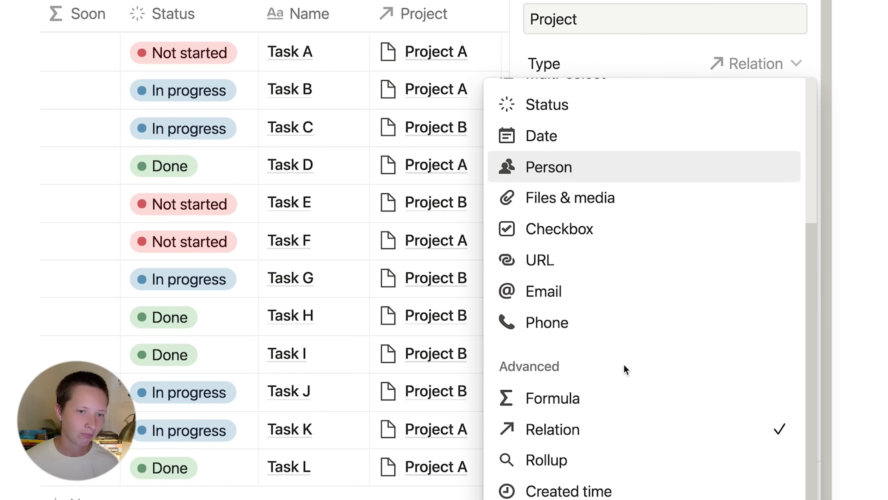
left_click(652, 7)
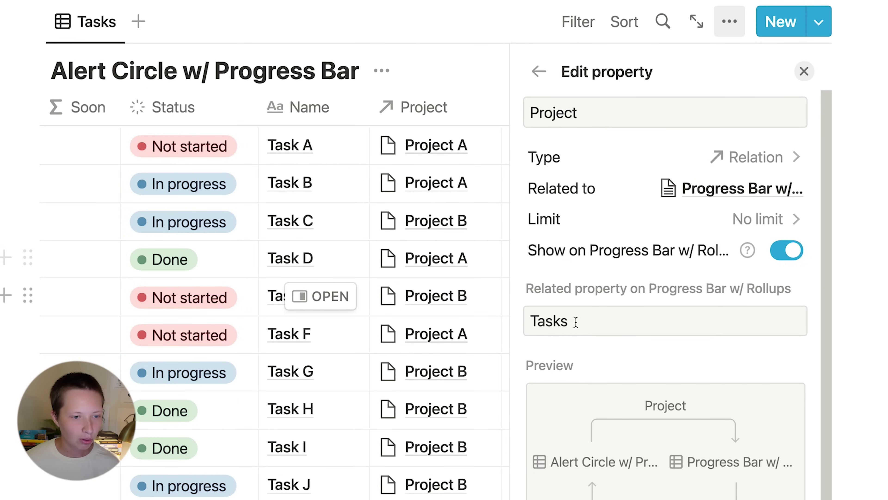
left_click(638, 324)
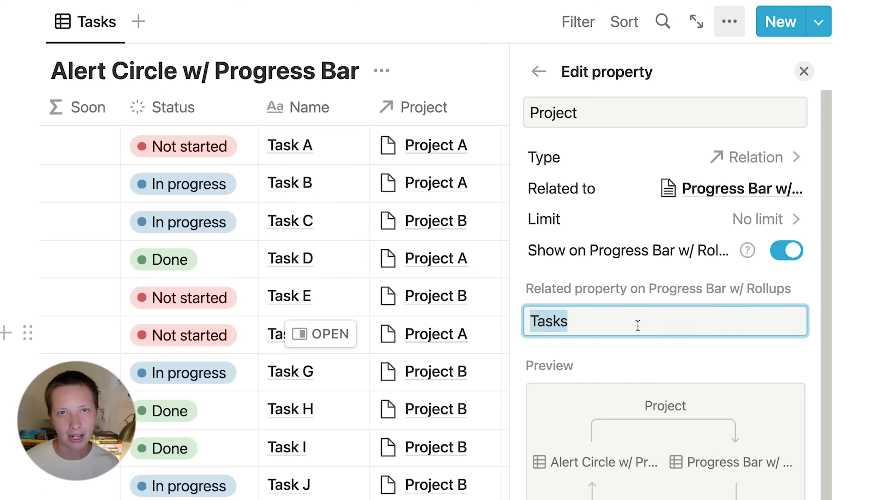
left_click(638, 324)
scroll(549, 330, "down", 2)
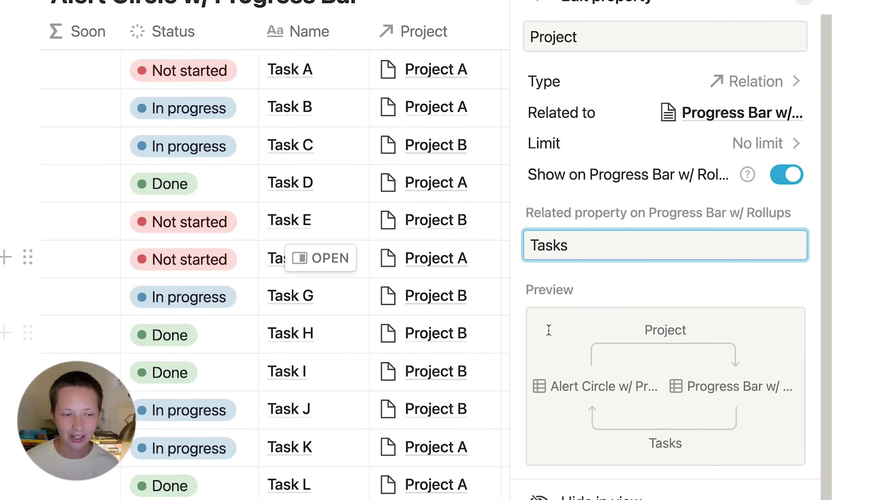
scroll(549, 330, "down", 2)
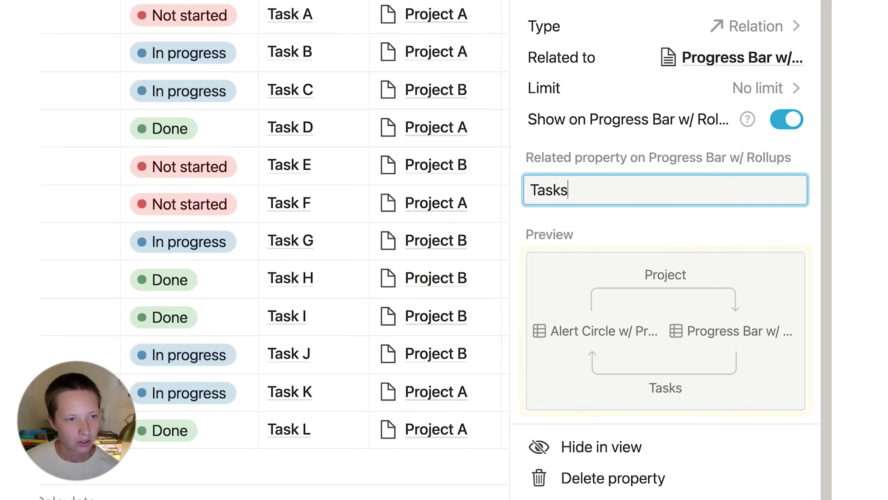
key("Escape")
scroll(360, 271, "up", 4)
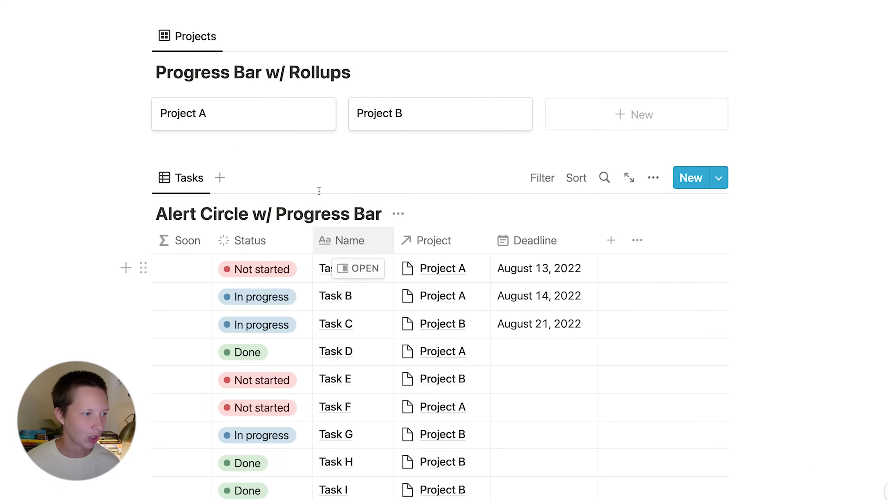
Open Project A as a full page and expand its hidden Not Started and In Progress rollups.
left_click(172, 113)
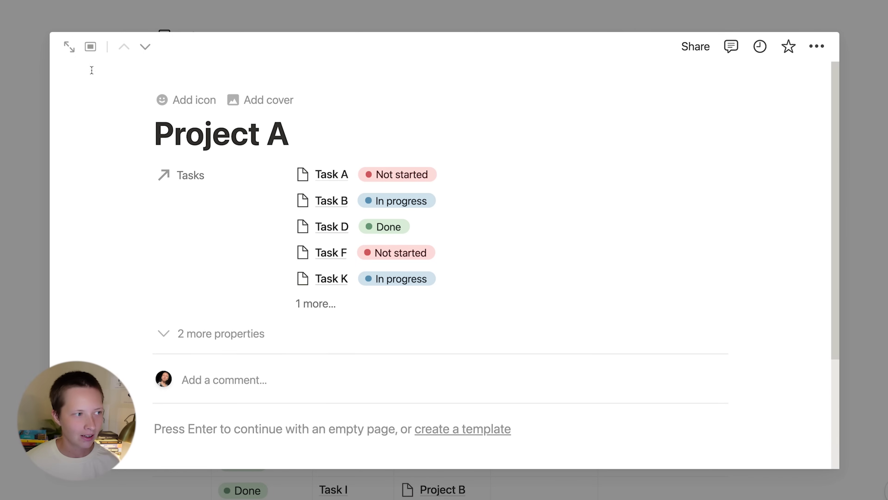
left_click(70, 46)
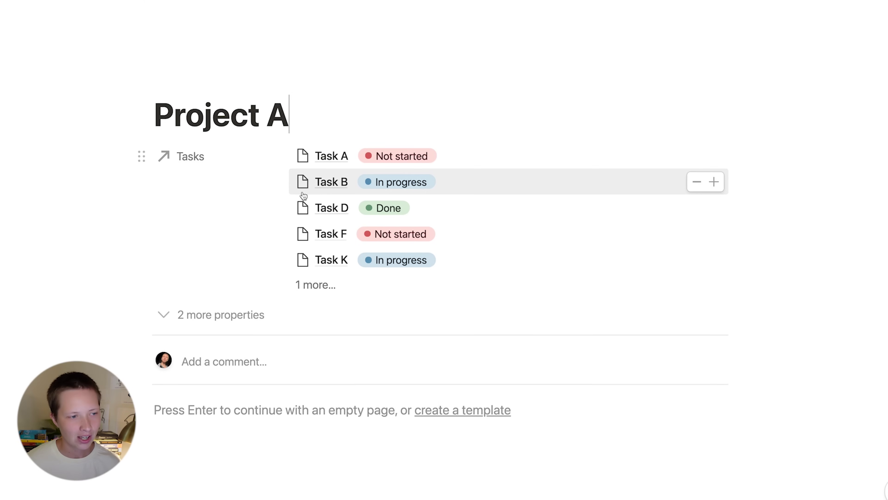
scroll(303, 196, "down", 3)
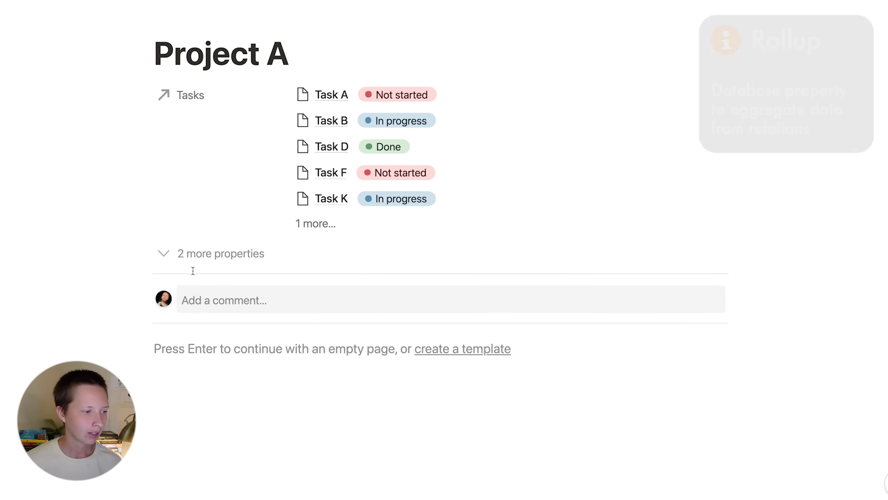
left_click(189, 259)
scroll(95, 255, "down", 3)
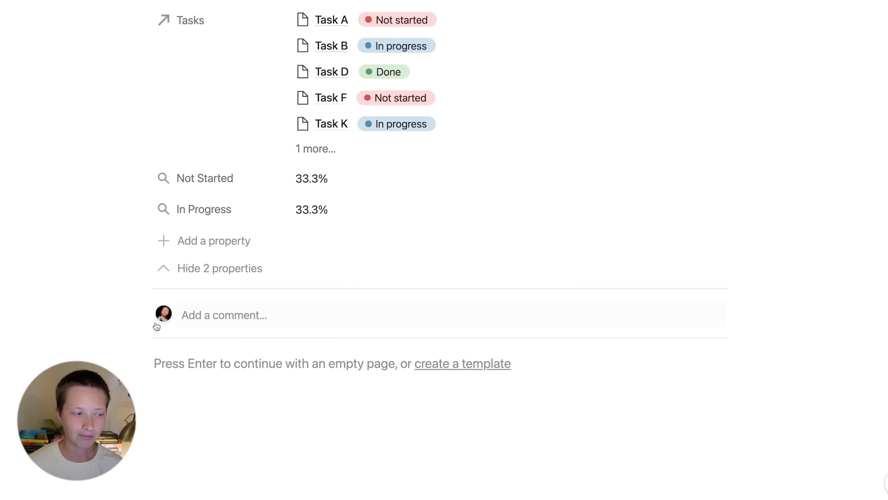
Add a new Project A property named Done and make it a Rollup.
left_click(211, 241)
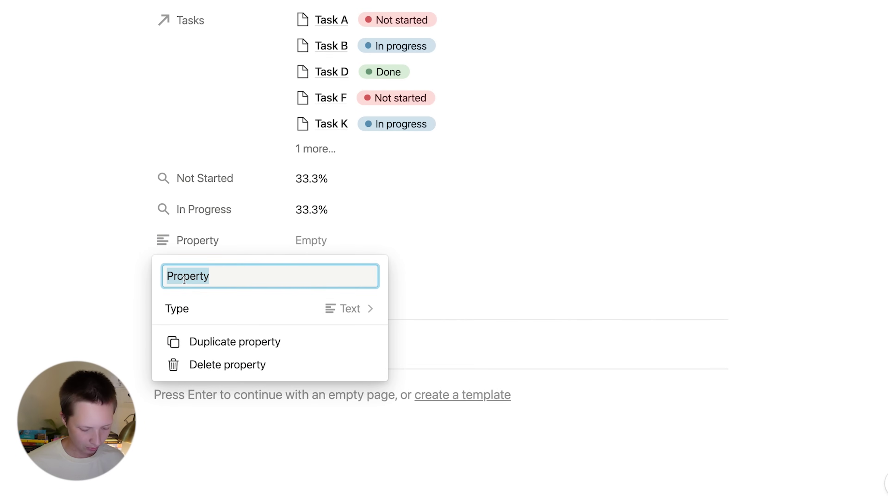
type("Done")
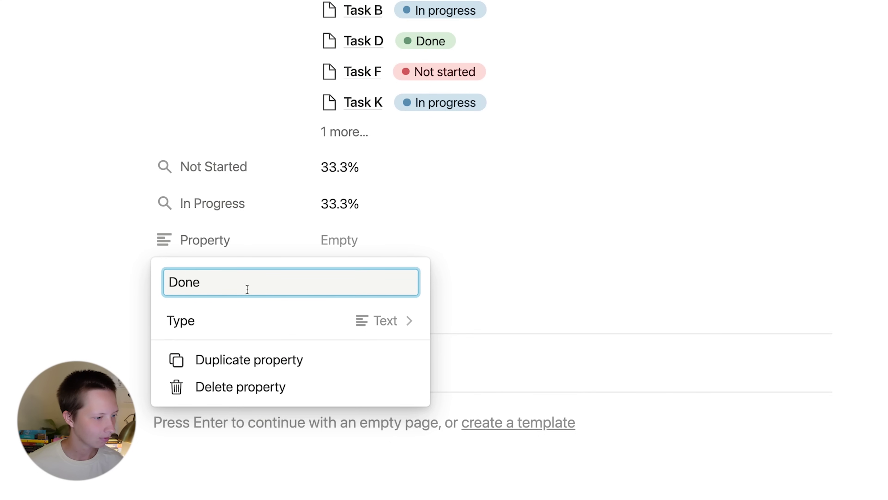
left_click(249, 322)
scroll(252, 323, "down", 5)
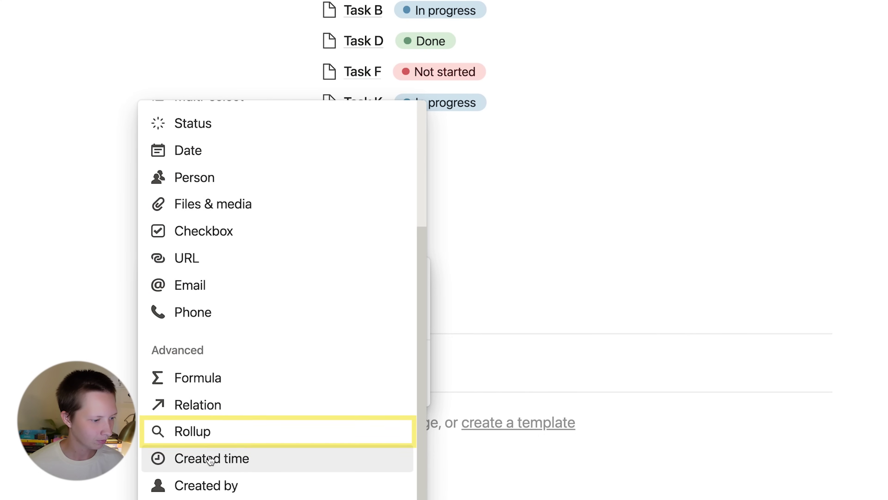
left_click(168, 431)
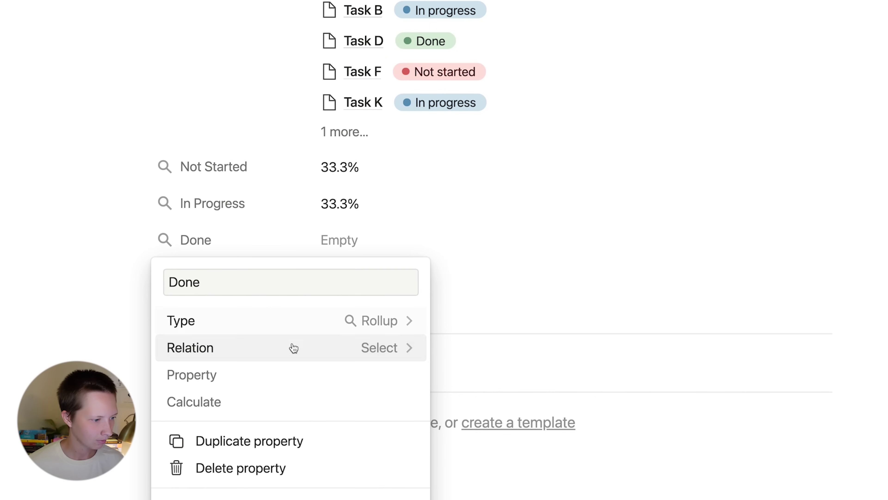
Roll up Status over the Tasks relation, calculating percent per group for Complete.
left_click(289, 356)
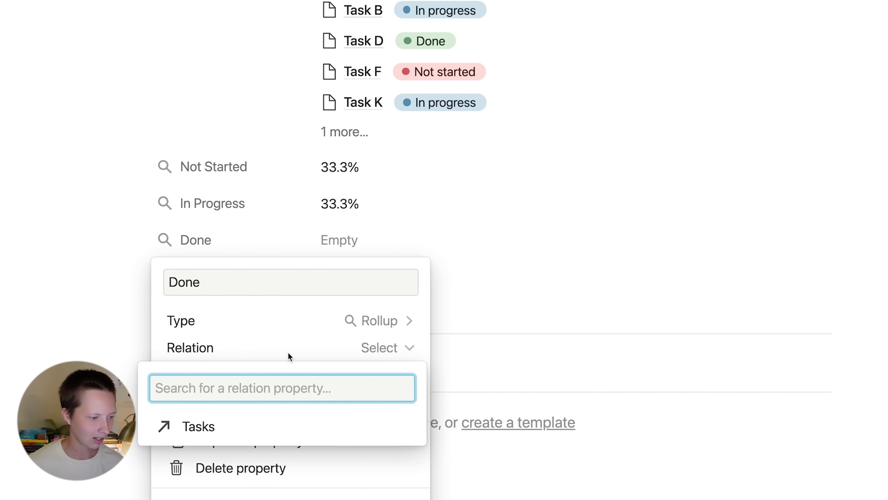
left_click(258, 431)
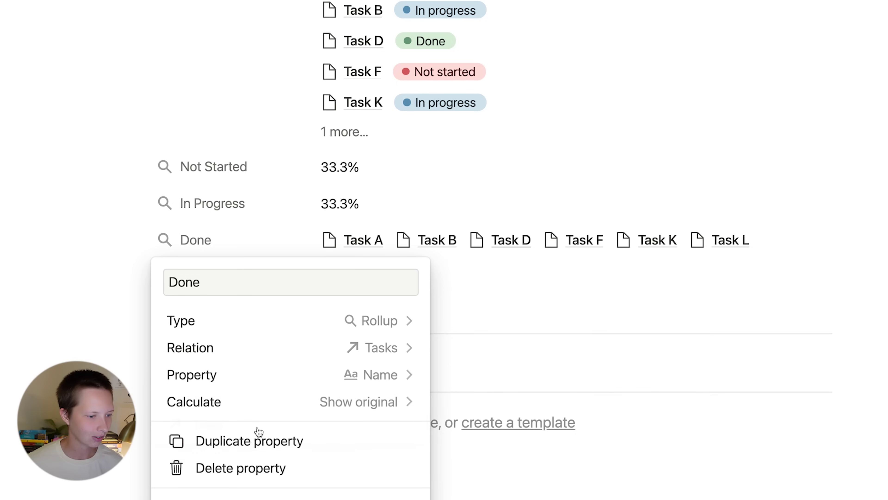
left_click(346, 385)
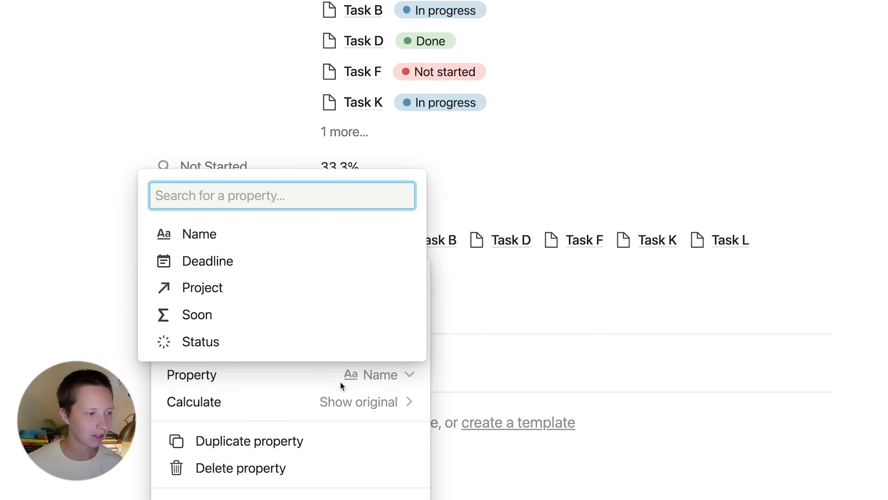
left_click(236, 350)
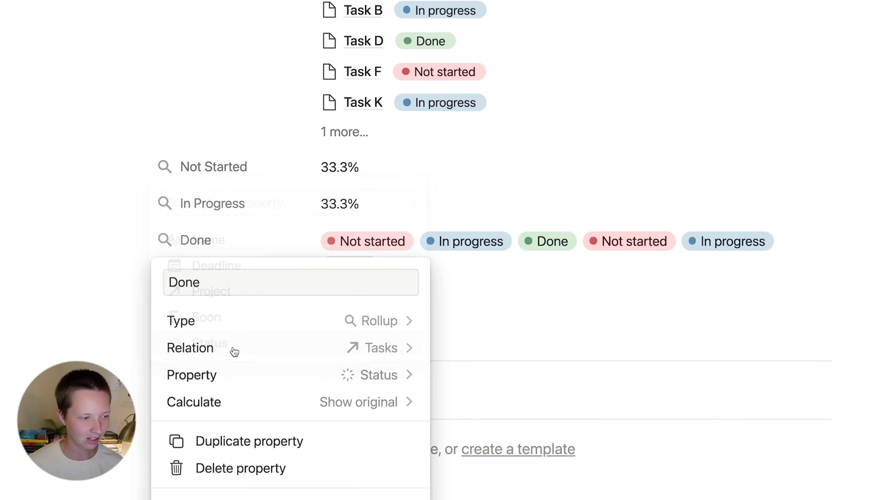
left_click(346, 407)
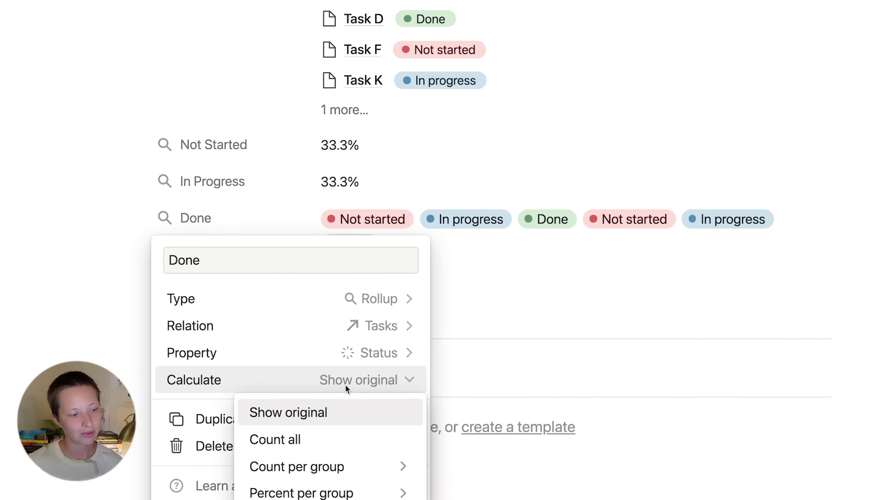
mouse_move(391, 461)
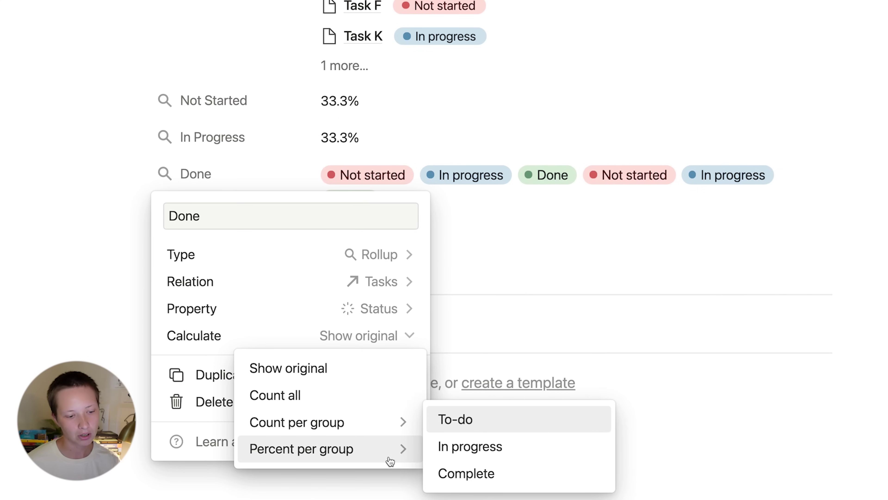
left_click(542, 477)
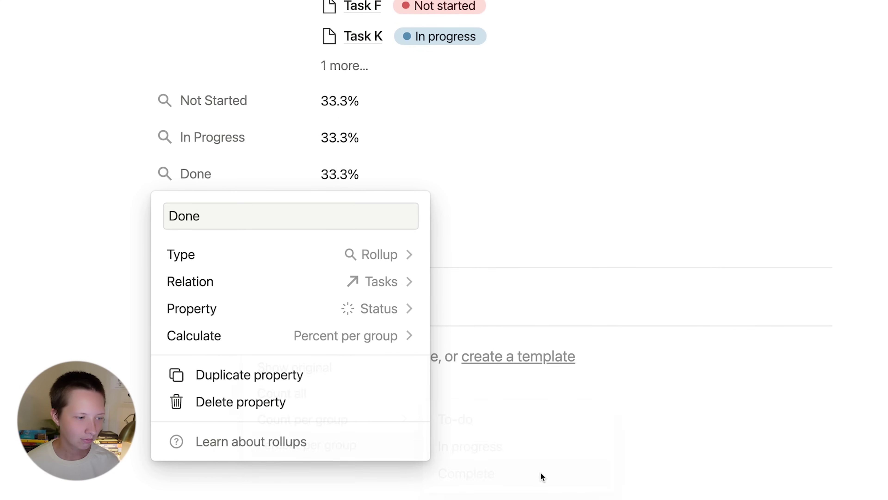
scroll(61, 147, "up", 3)
left_click(55, 193)
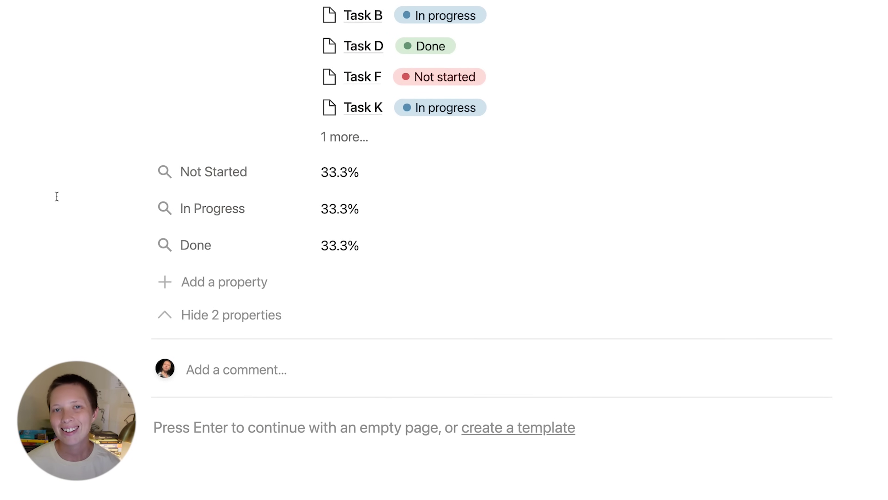
Add a formula property named '% Not Started' to Project A.
scroll(57, 197, "down", 3)
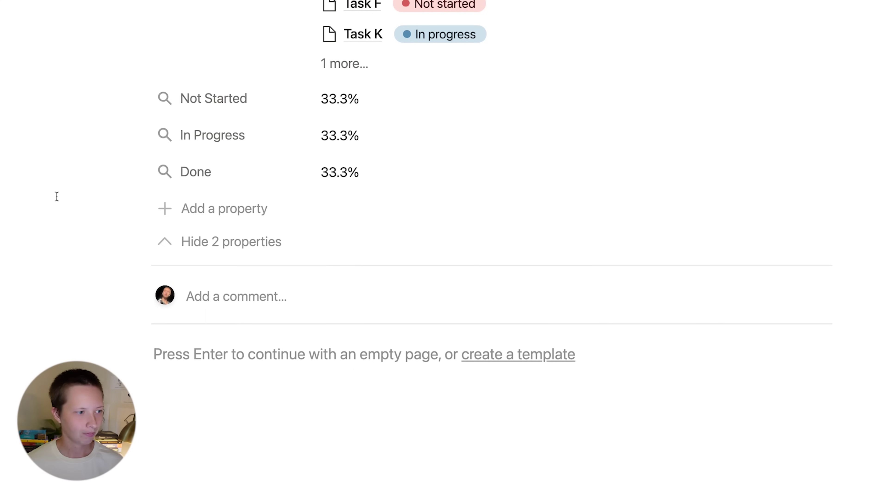
left_click(225, 215)
double_click(190, 246)
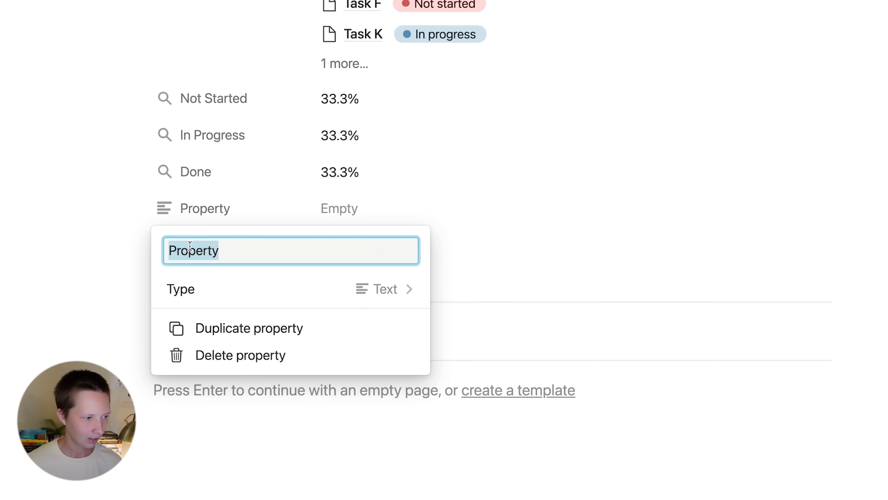
type("No")
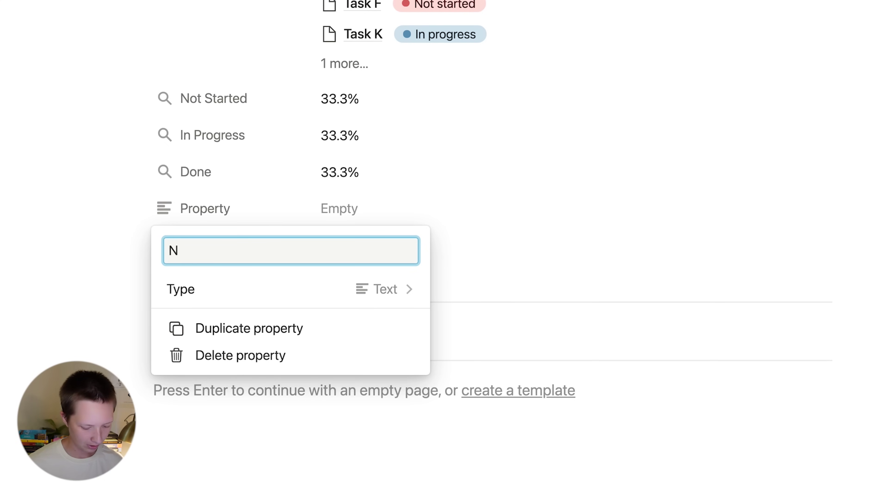
key("BackSpace")
type("% not")
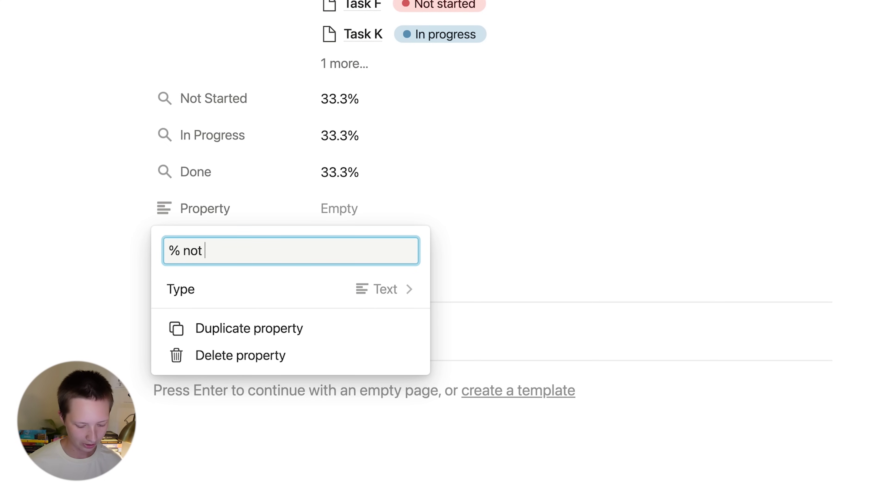
type(" Started")
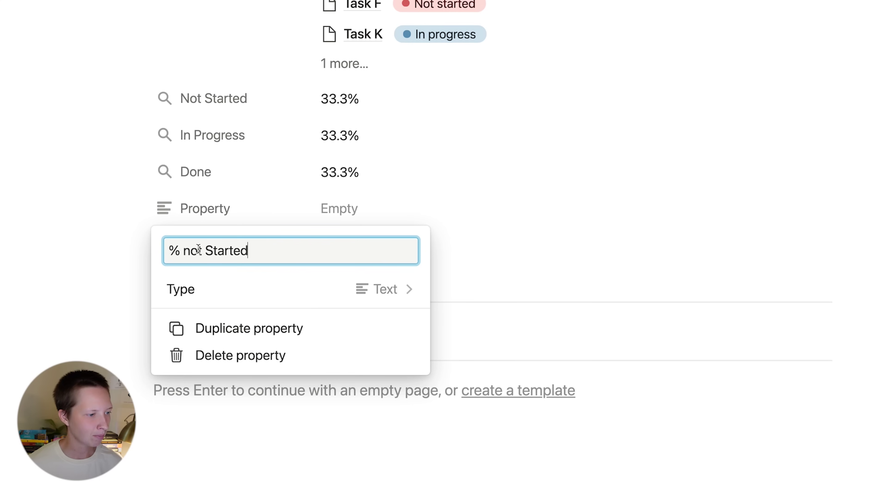
left_click(190, 251)
key("BackSpace")
type("N")
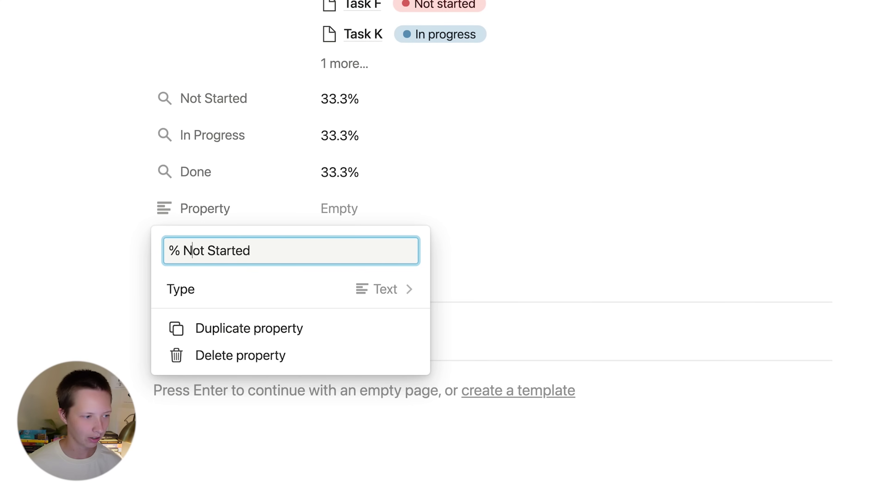
left_click(324, 289)
scroll(239, 353, "down", 5)
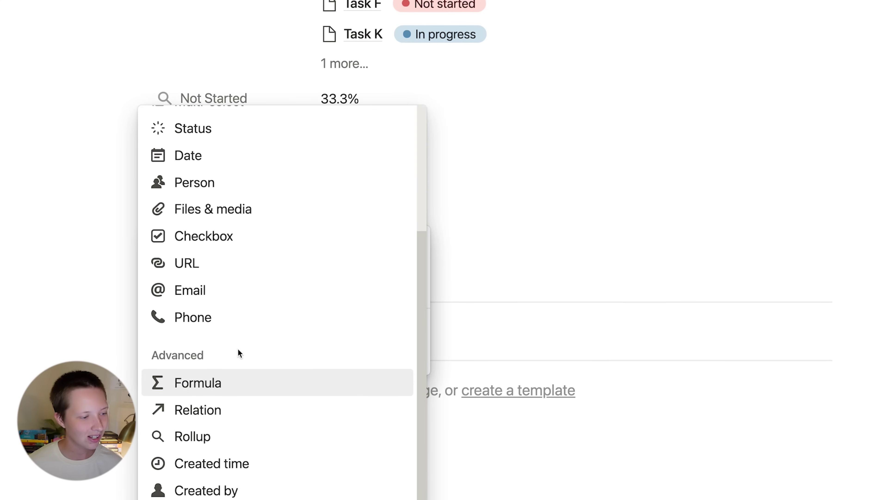
left_click(207, 375)
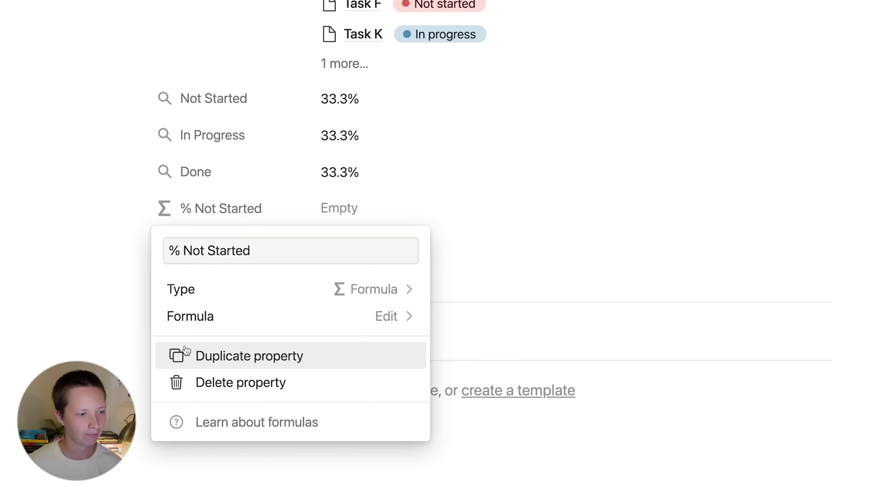
left_click(70, 236)
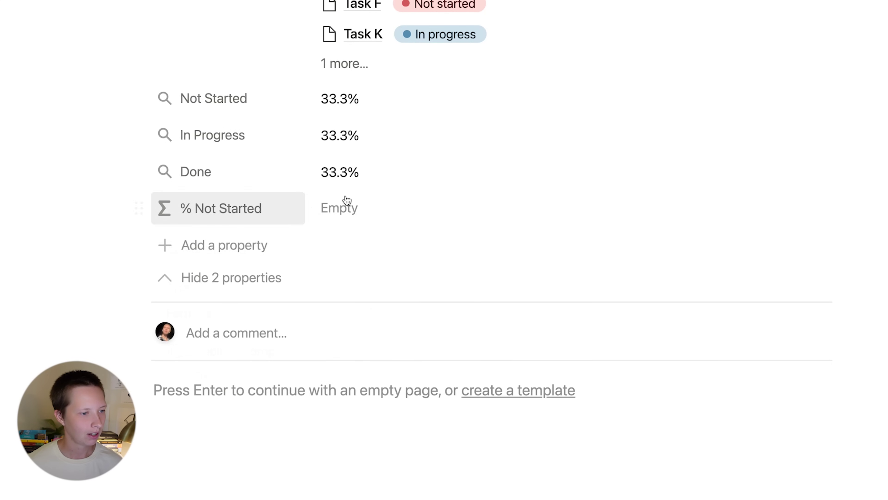
Enter the formula floor(100 * prop("Not Started")) / 100 for % Not Started.
left_click(368, 194)
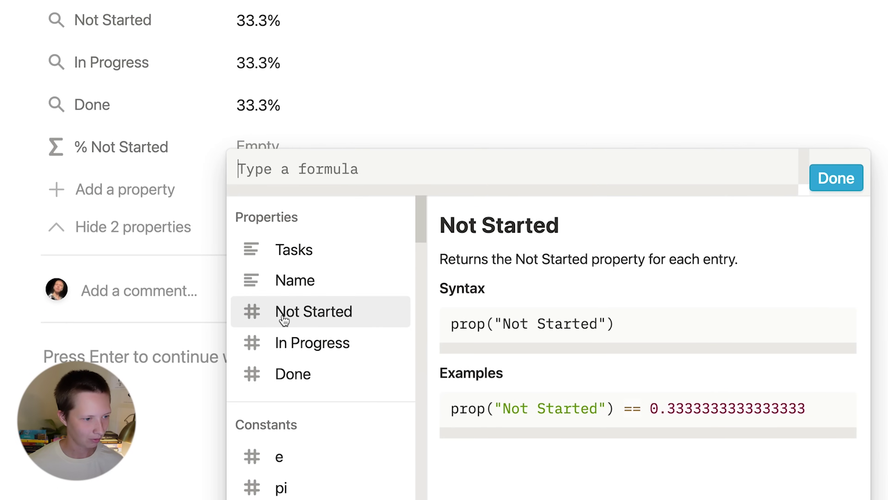
left_click(344, 317)
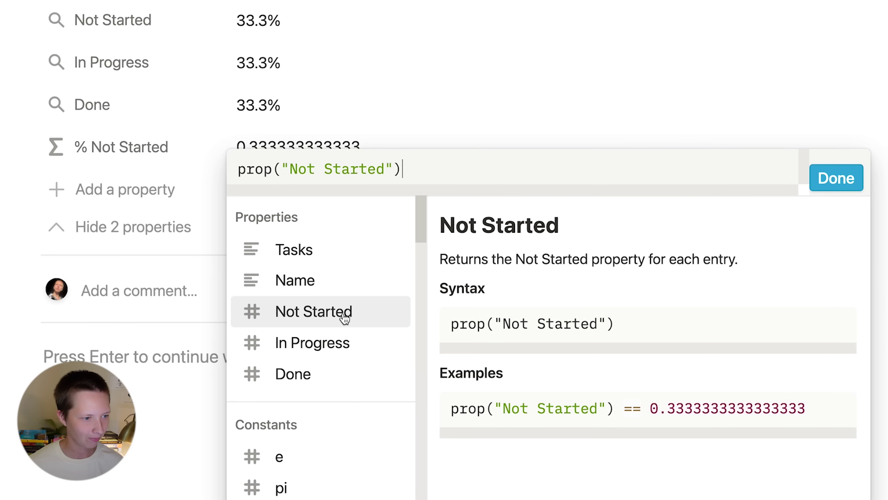
left_click(240, 171)
type("floor(")
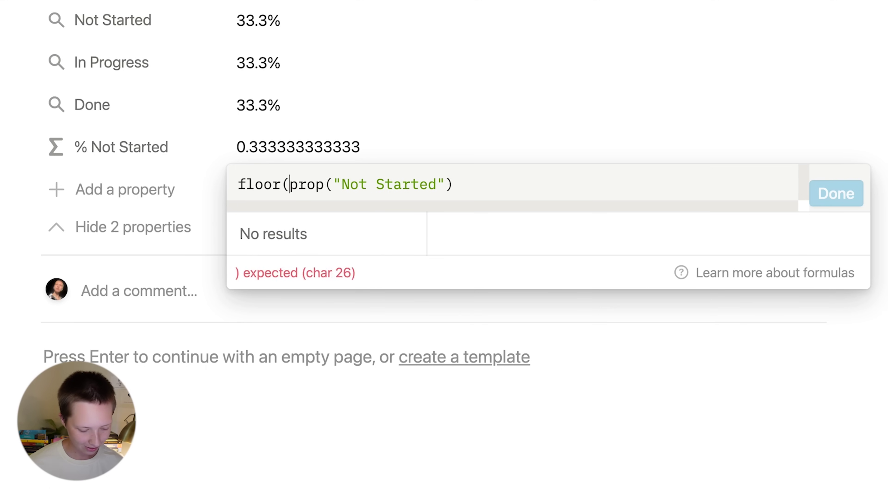
type(" 10 0")
key("BackSpace")
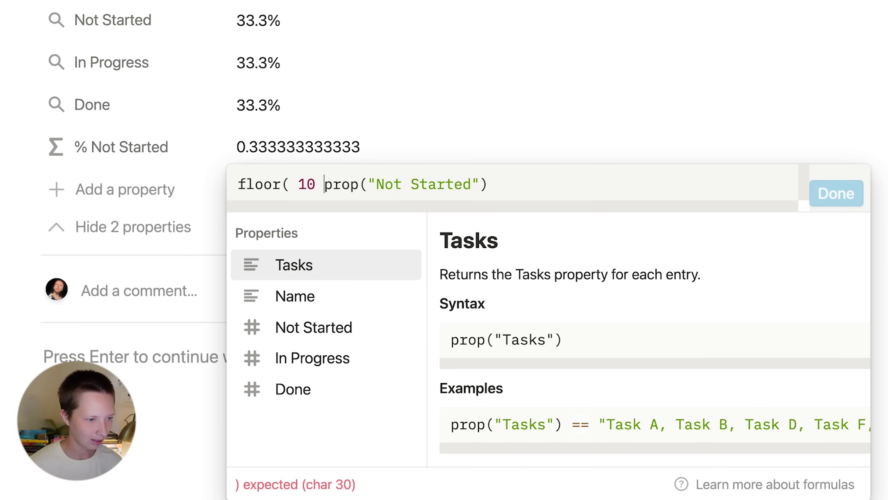
key("BackSpace")
type("0 *")
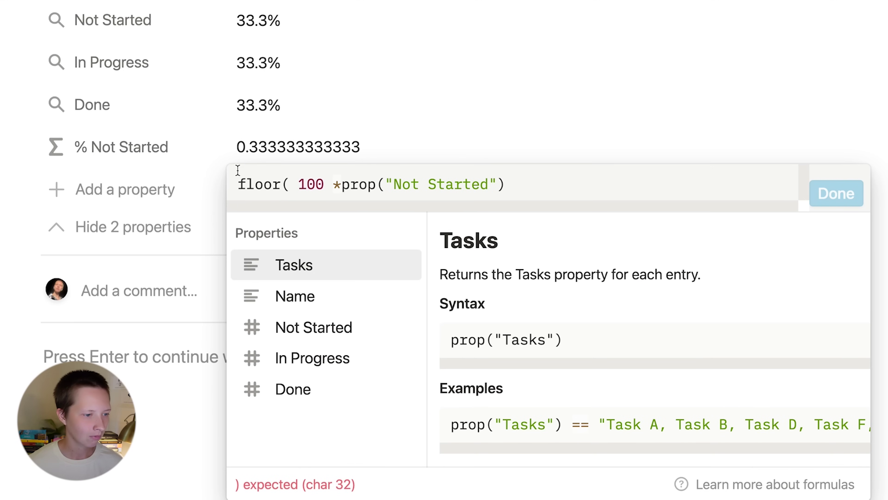
left_click(301, 183)
key("BackSpace")
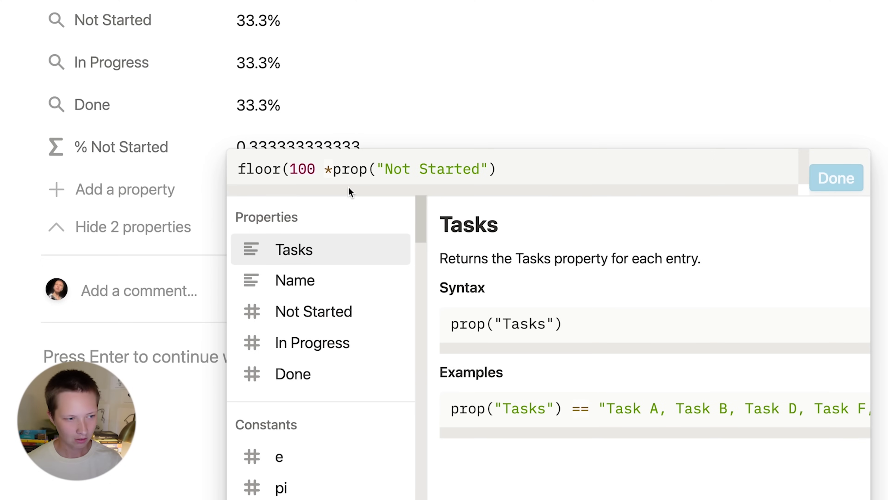
type(")")
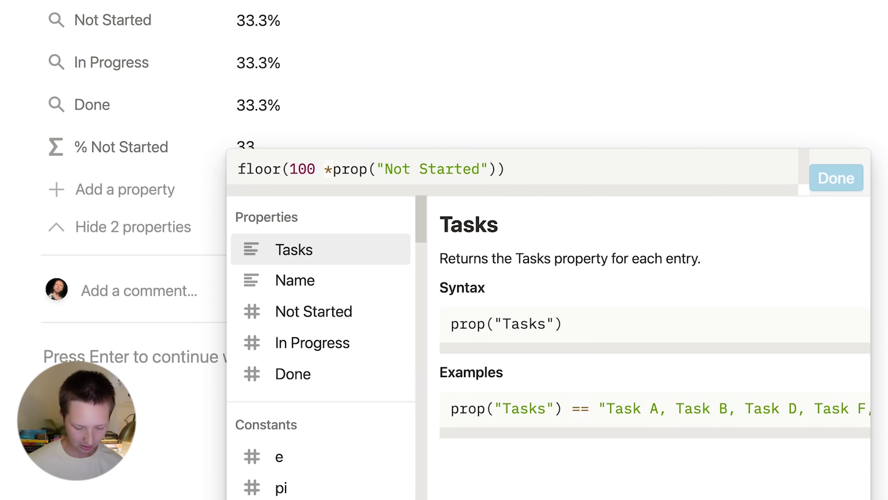
type(" / 100")
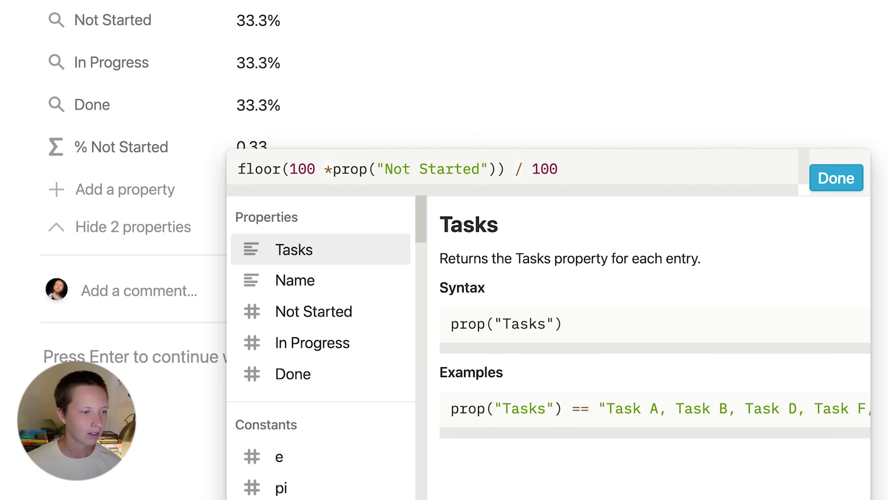
Confirm the % Not Started formula and format its value as a percent.
left_click(834, 174)
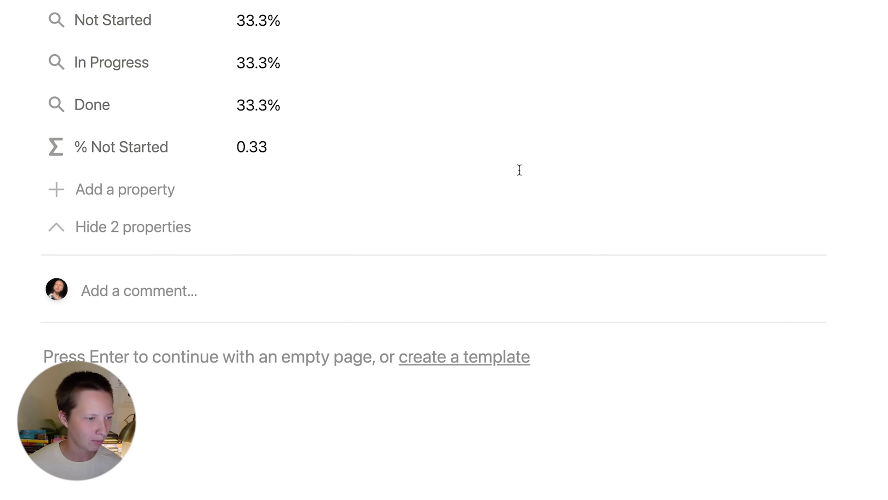
mouse_move(807, 153)
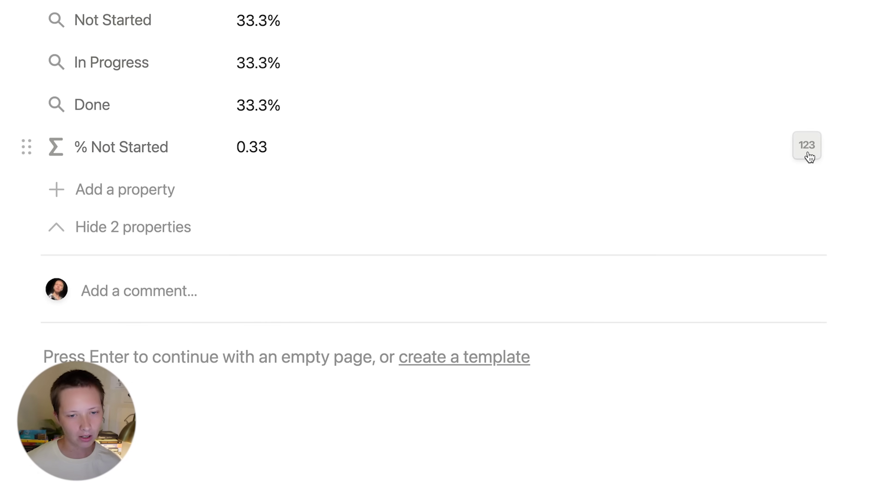
left_click(807, 146)
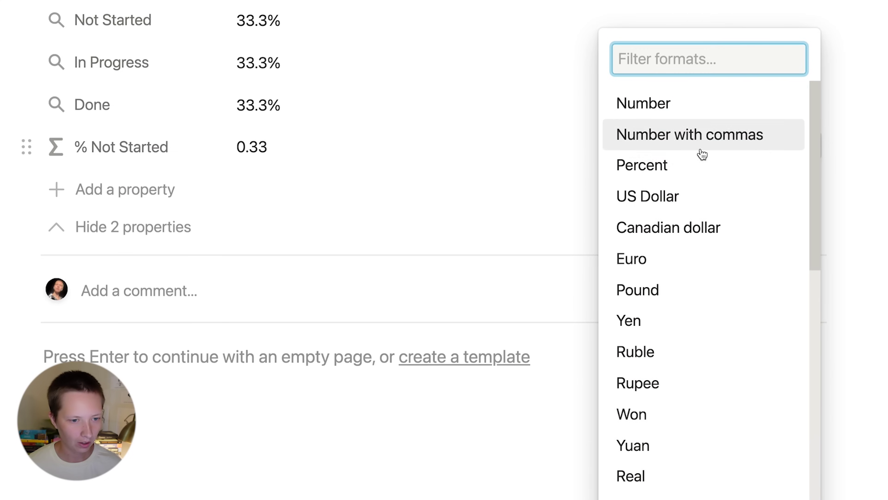
left_click(626, 162)
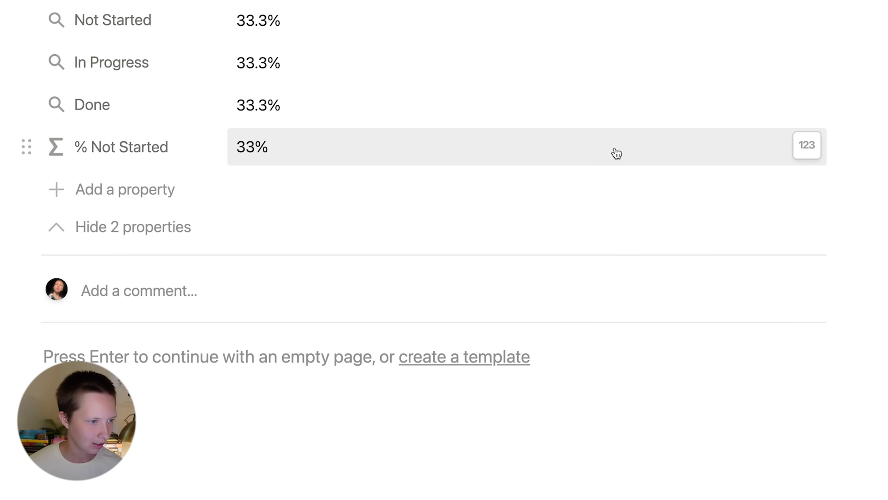
Show % Not Started as a red progress bar.
left_click(107, 155)
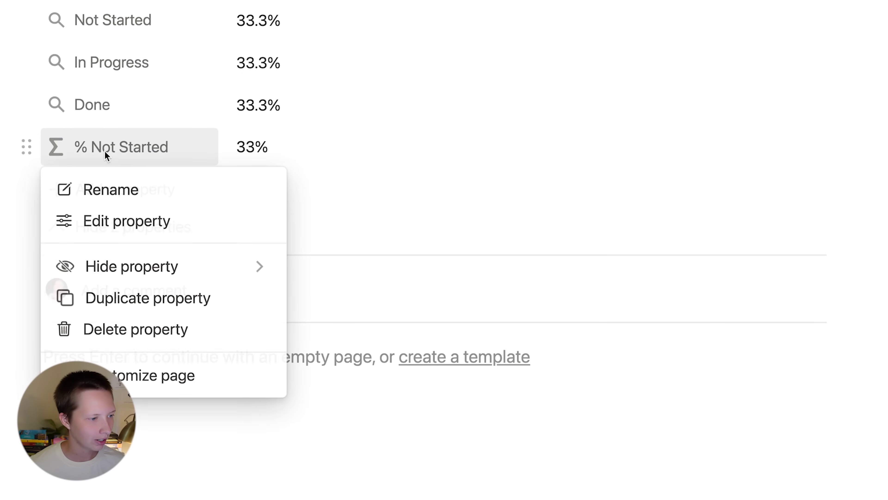
left_click(95, 235)
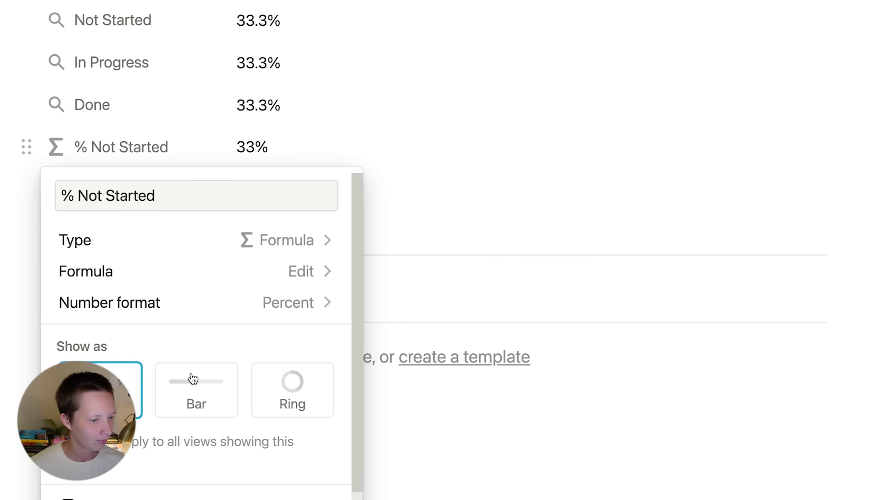
scroll(190, 377, "down", 3)
left_click(188, 345)
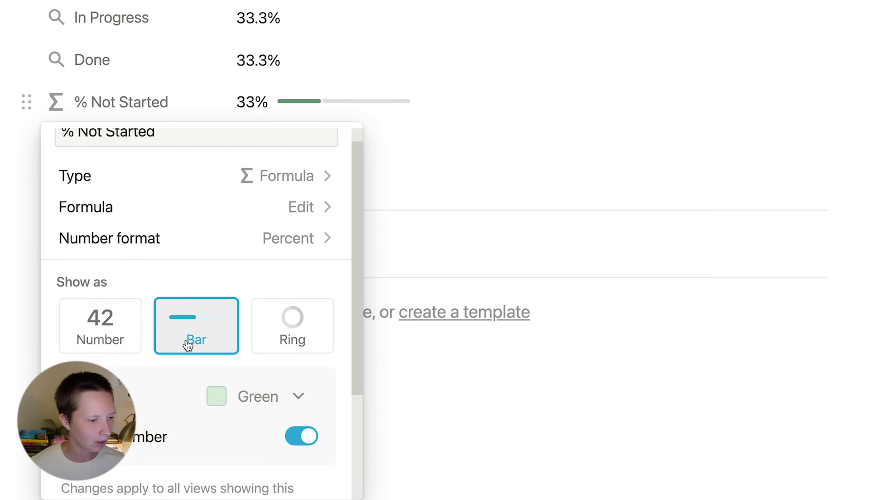
scroll(188, 343, "down", 2)
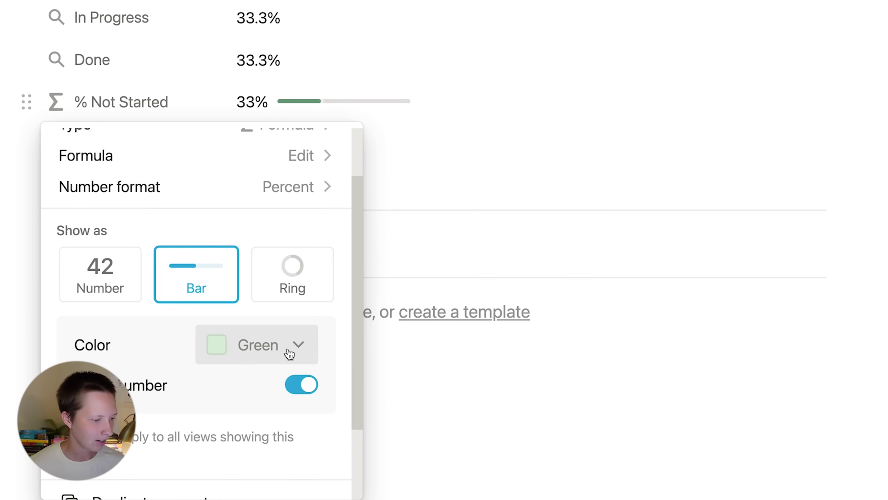
left_click(236, 348)
left_click(208, 301)
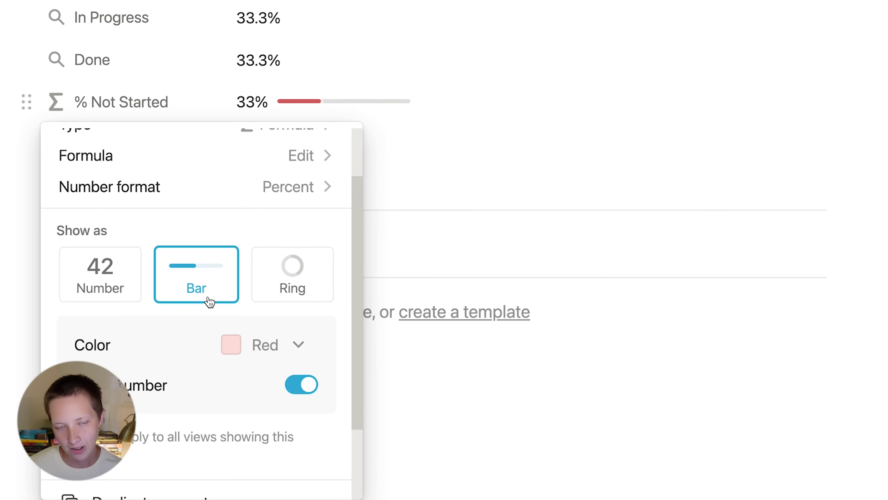
key("Escape")
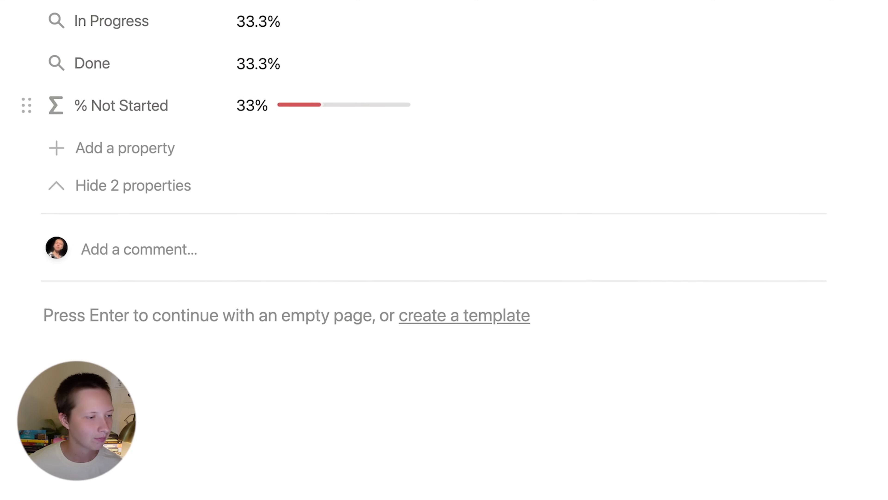
Duplicate % Not Started, rename the copy '% In Progress' and give it a blue bar.
left_click(130, 111)
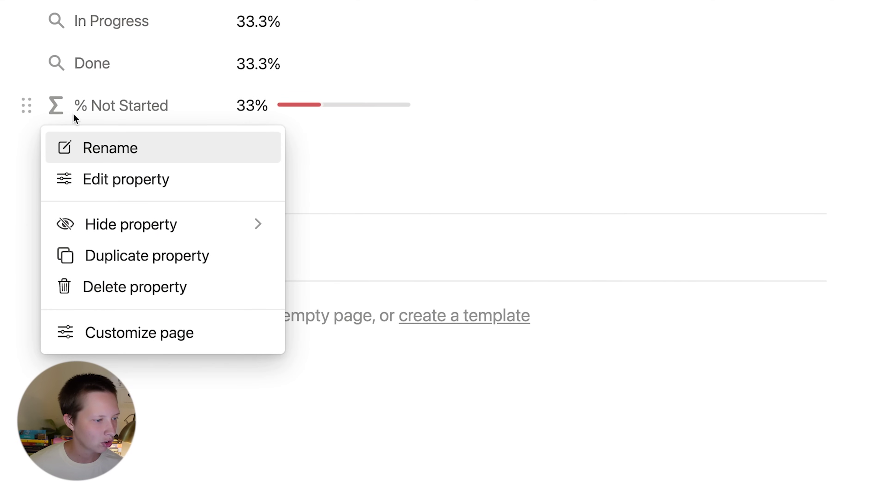
left_click(161, 259)
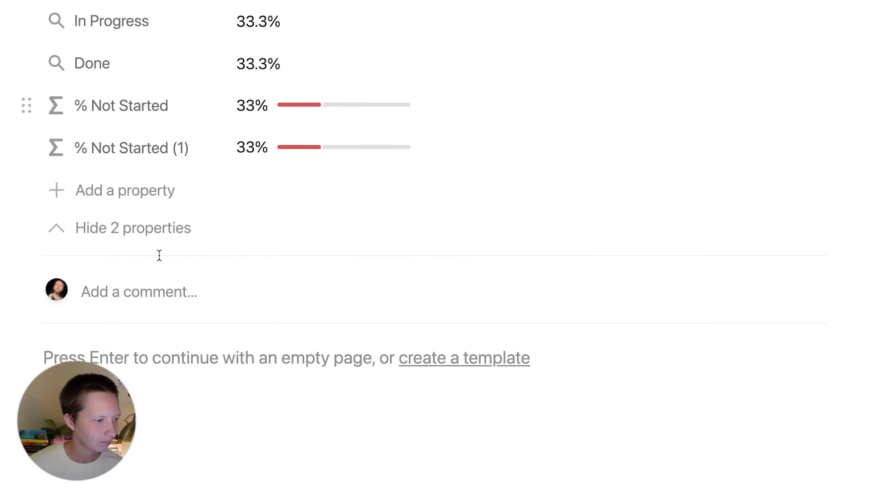
left_click(128, 150)
left_click(84, 191)
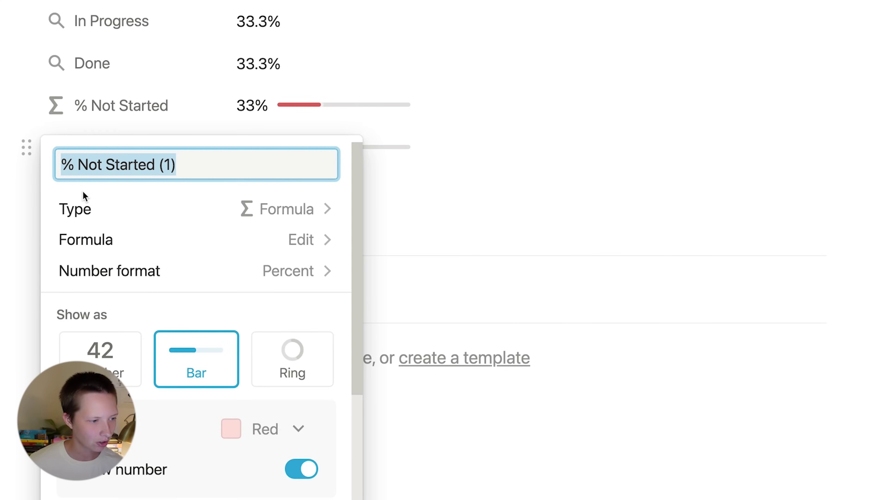
key("Right")
key("BackSpace")
key("BackSpace")
key("BackSpace")
key("BackSpace")
key("BackSpace")
key("BackSpace")
key("BackSpace")
key("BackSpace")
key("BackSpace")
key("BackSpace")
key("BackSpace")
key("BackSpace")
key("BackSpace")
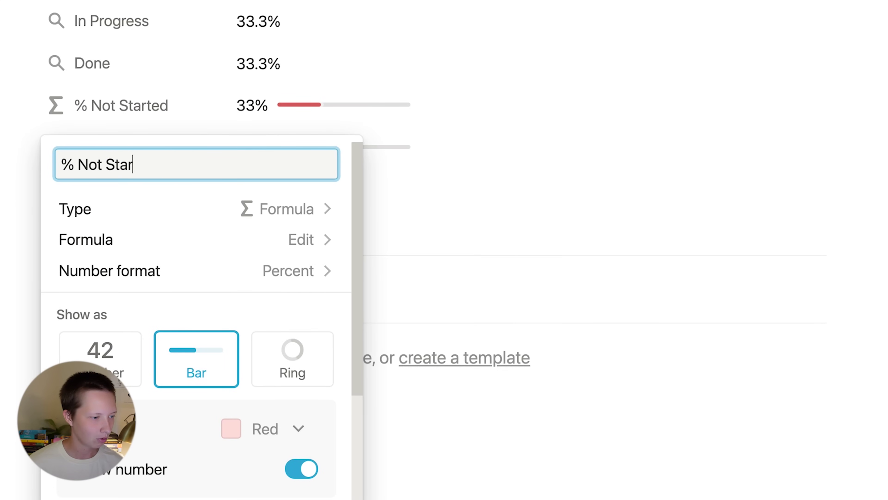
key("BackSpace")
key("BackSpace")
type("In Progress")
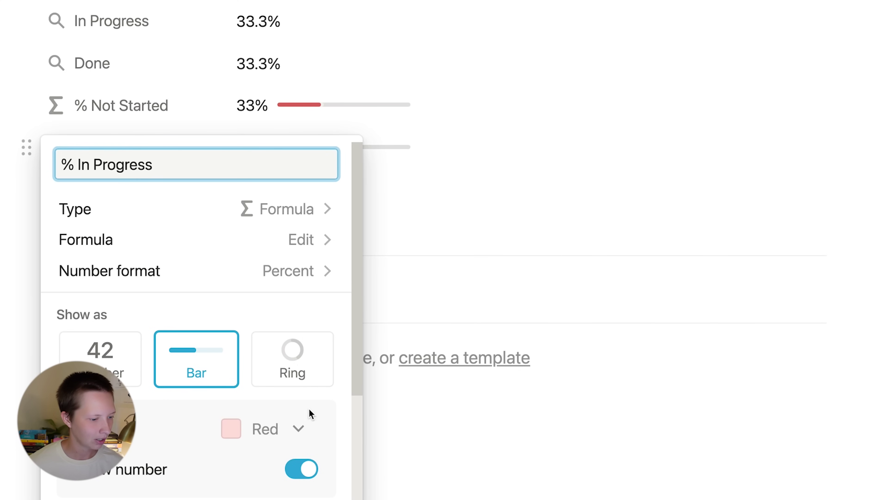
left_click(269, 433)
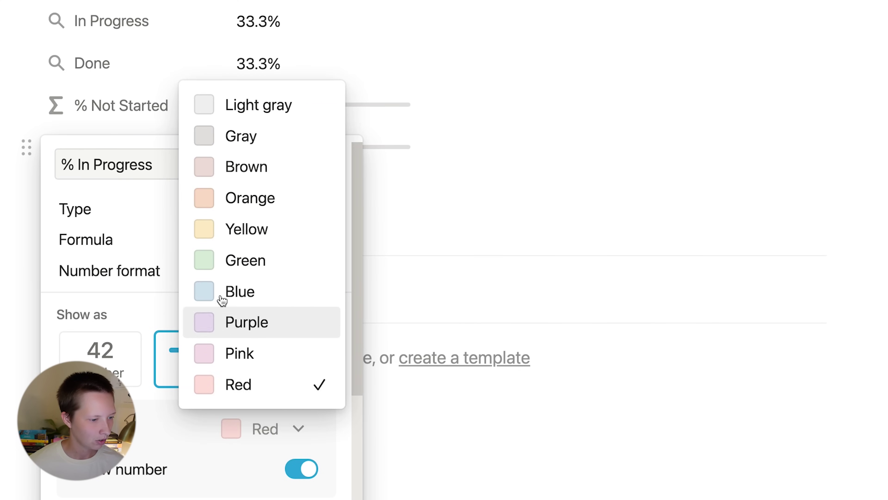
left_click(193, 291)
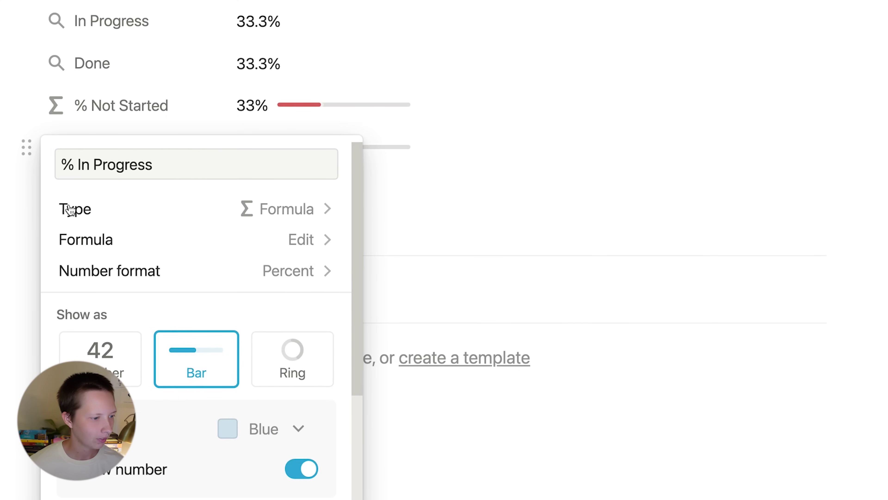
left_click(12, 175)
Change the % In Progress formula to use prop("In Progress") instead of Not Started.
left_click(380, 146)
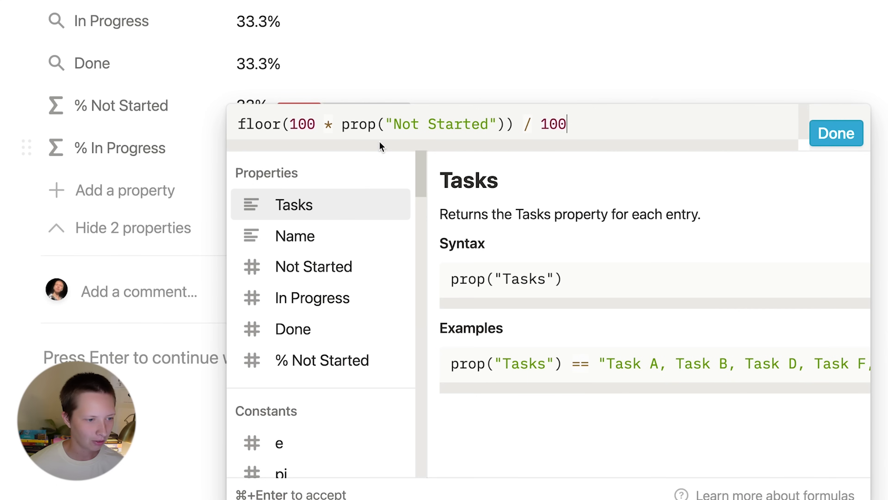
left_click_drag(490, 124, 395, 125)
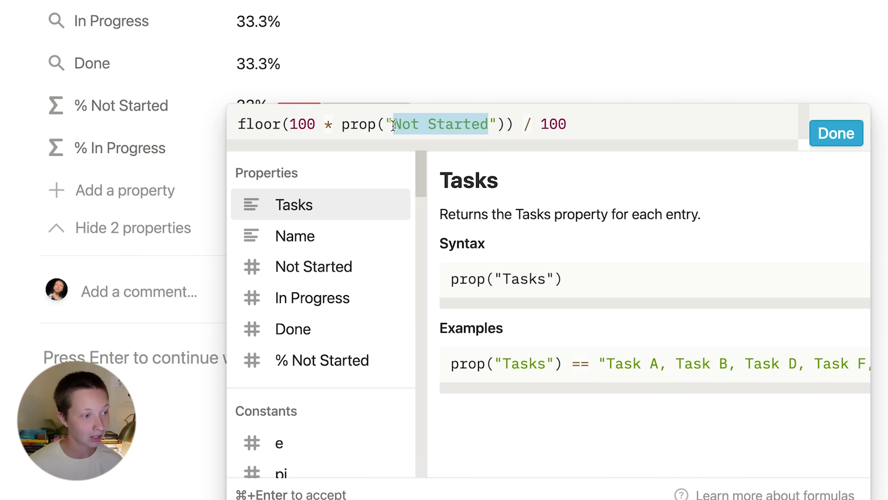
type("In Progres")
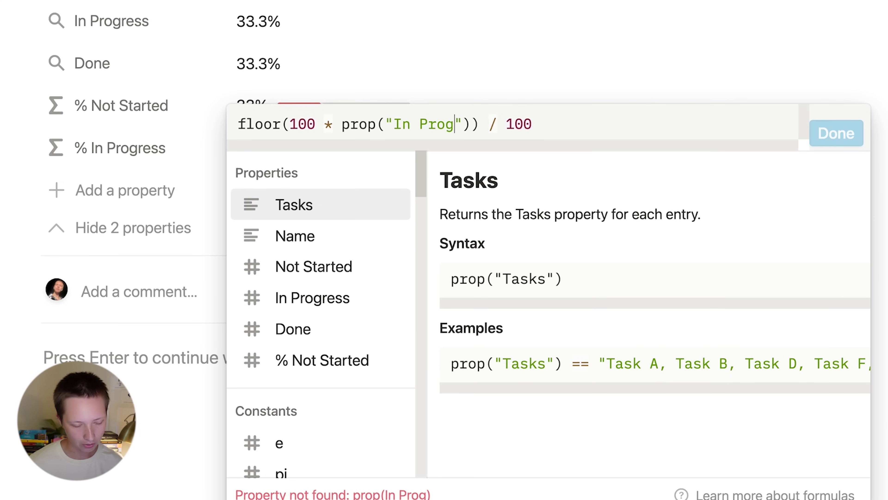
type("s")
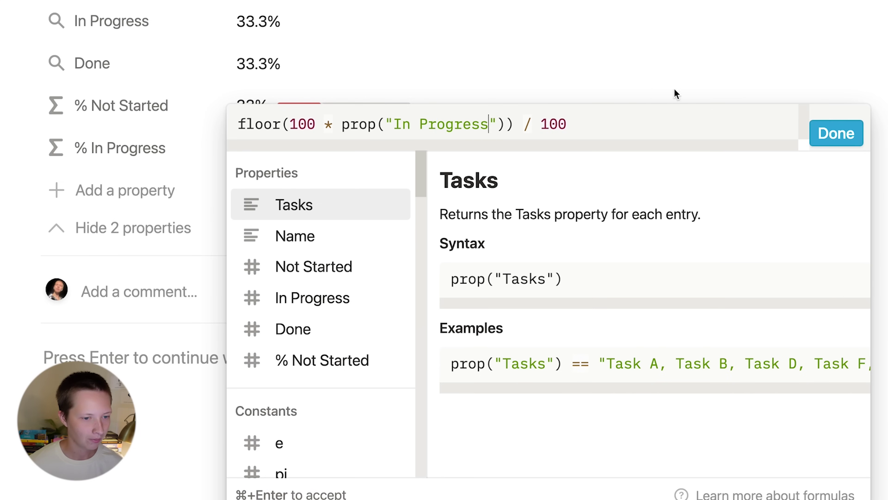
left_click(854, 132)
left_click(99, 158)
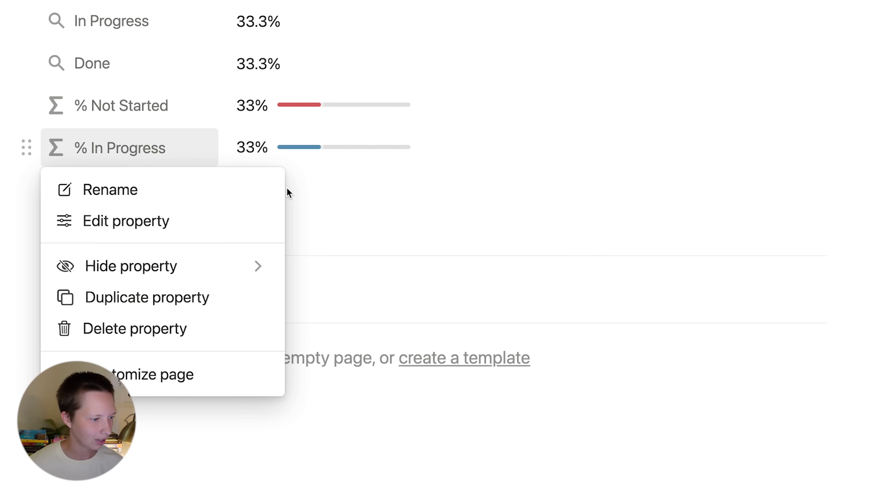
Duplicate % In Progress and rename the copy '% Done'.
left_click(93, 297)
left_click(113, 196)
left_click(117, 228)
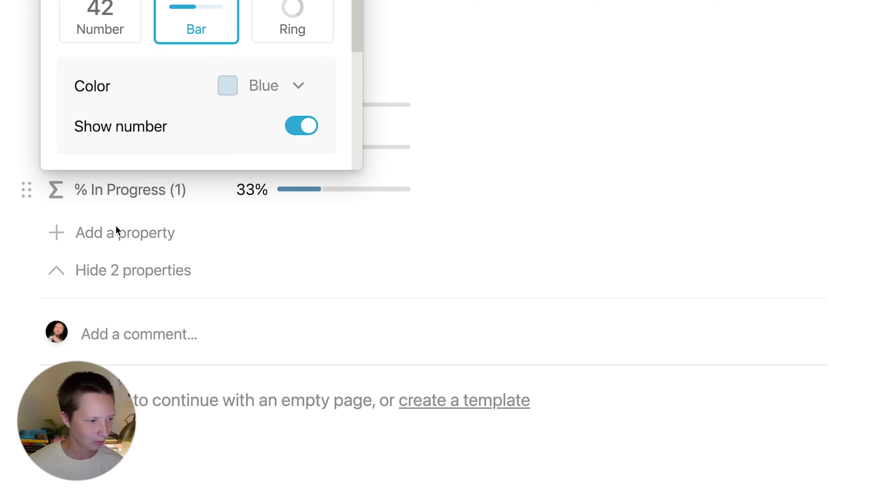
key("BackSpace")
key("BackSpace")
key("BackSpace")
key("BackSpace")
key("BackSpace")
key("BackSpace")
key("BackSpace")
key("BackSpace")
key("BackSpace")
key("BackSpace")
key("BackSpace")
key("BackSpace")
key("BackSpace")
key("BackSpace")
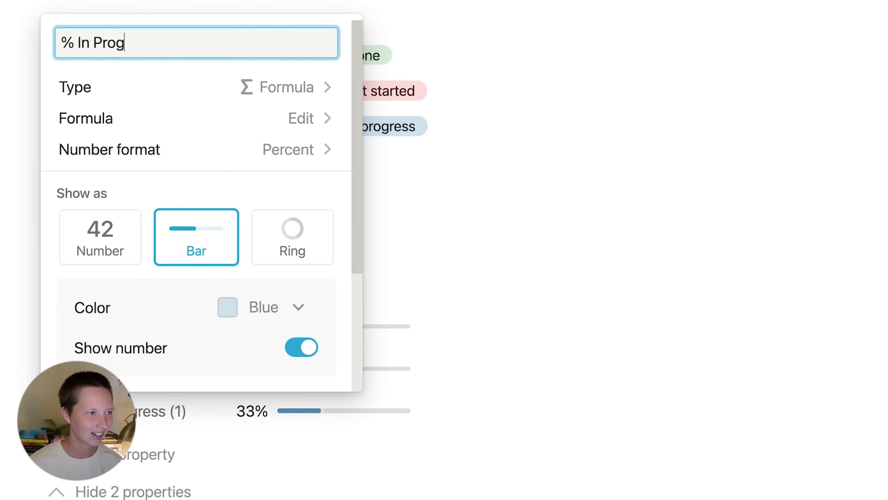
key("BackSpace")
type("Done")
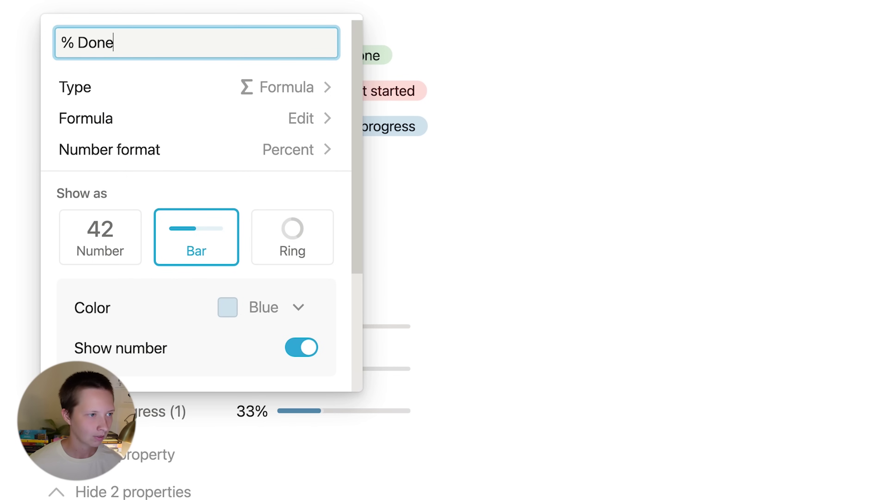
left_click(495, 442)
Set the % Done progress bar colour to green.
scroll(145, 444, "down", 10)
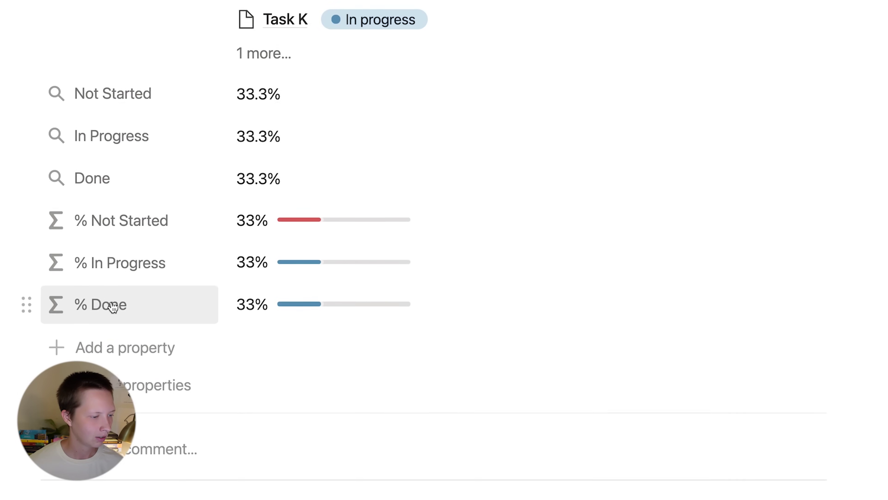
left_click(123, 217)
left_click(114, 266)
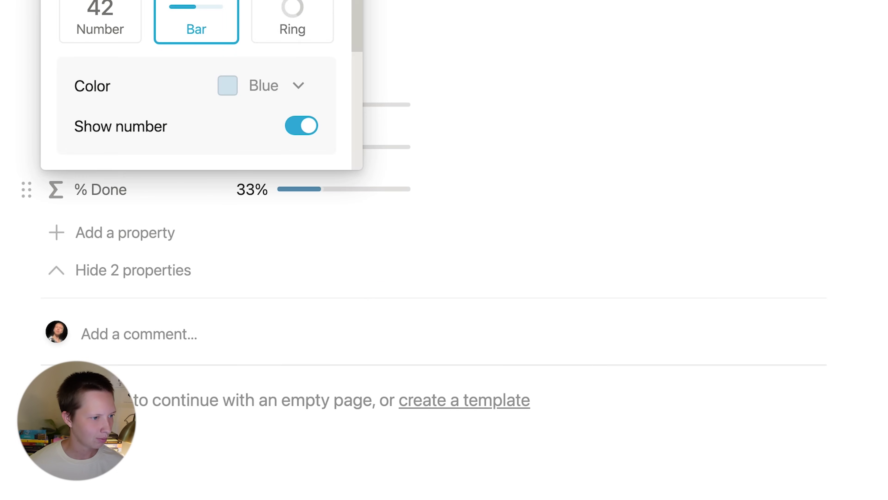
scroll(222, 137, "up", 5)
left_click(269, 249)
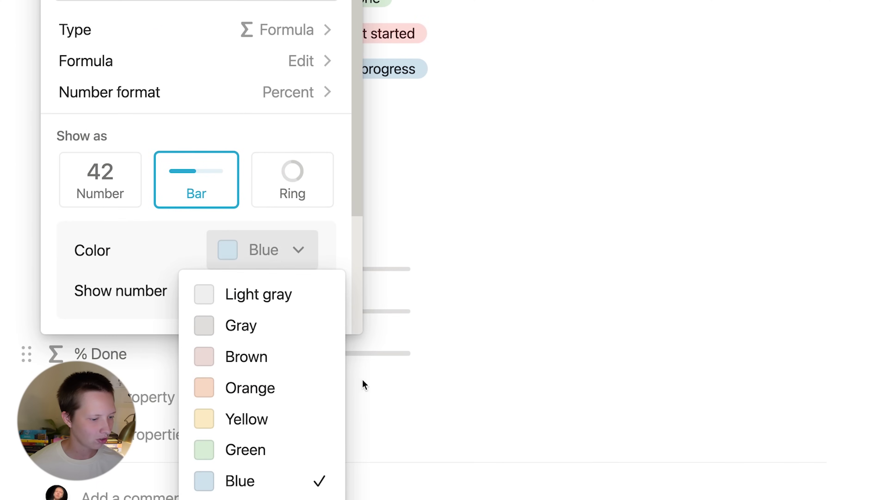
left_click(249, 449)
scroll(231, 245, "up", 2)
left_click(854, 387)
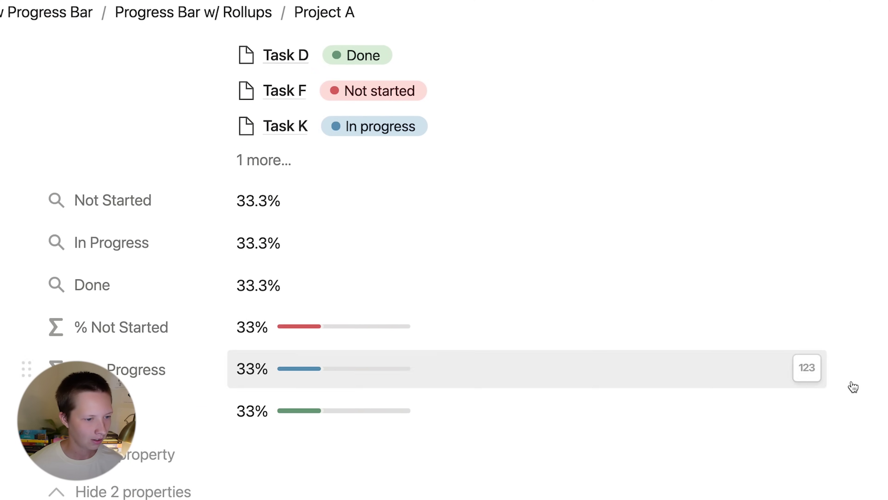
Edit the % Done formula to use prop("Done") instead of In Progress.
left_click(453, 414)
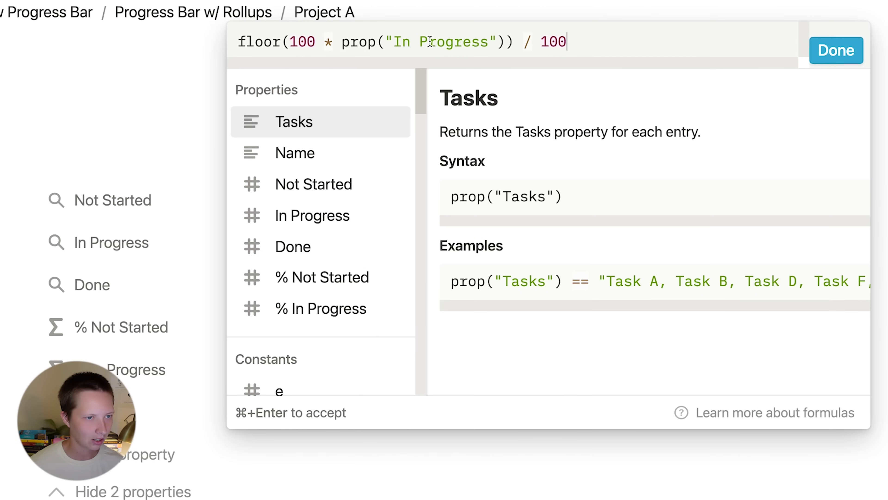
left_click_drag(490, 45, 394, 44)
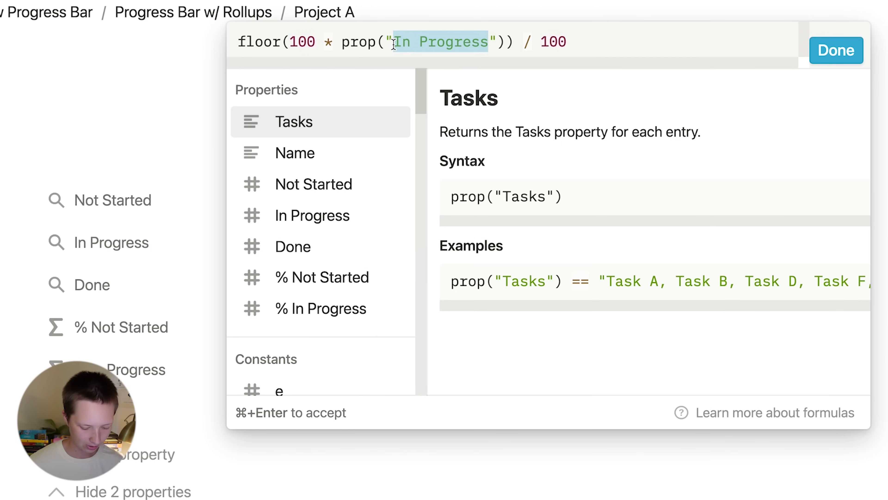
type("F")
key("BackSpace")
type("Done")
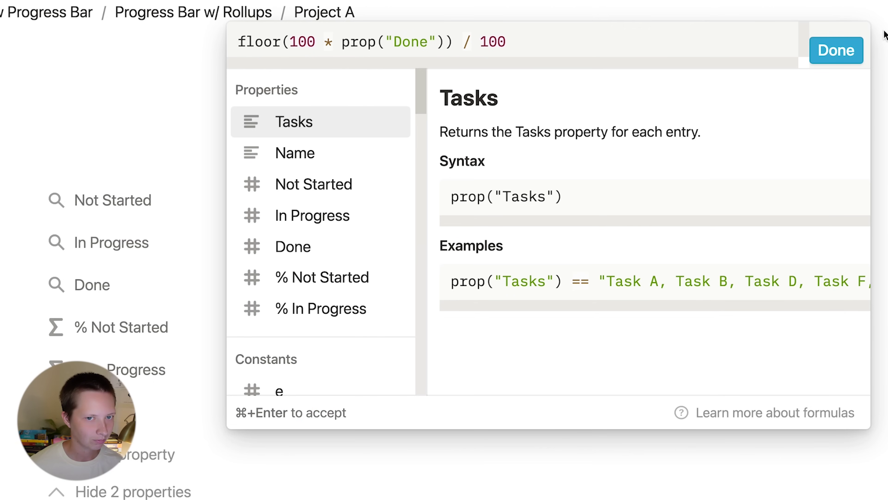
left_click(853, 47)
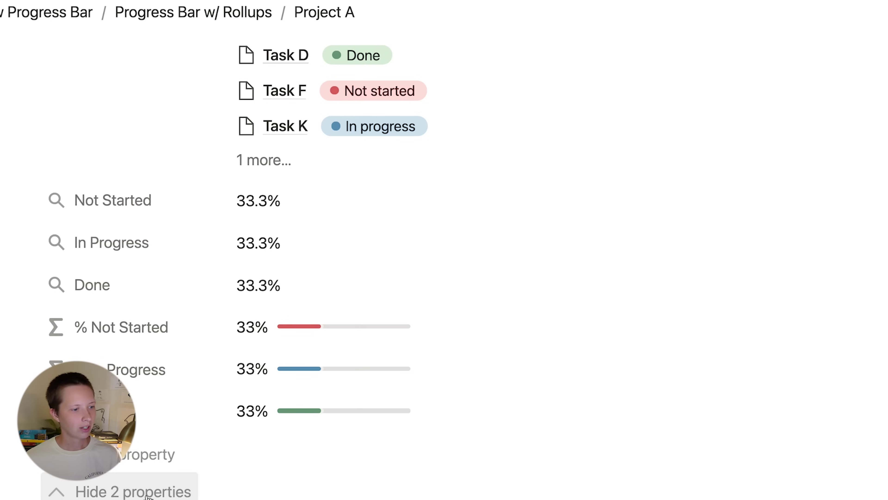
Collapse the Not Started and In Progress rows and always hide the Done rollup.
left_click(147, 494)
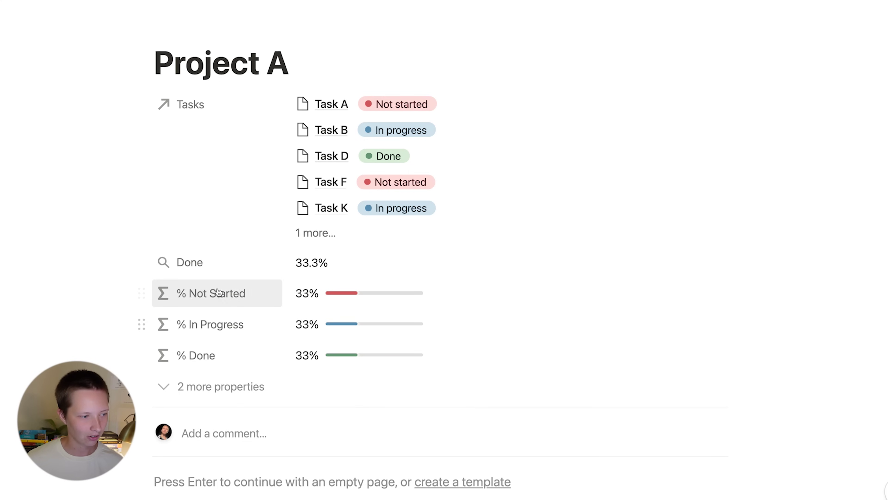
left_click(191, 265)
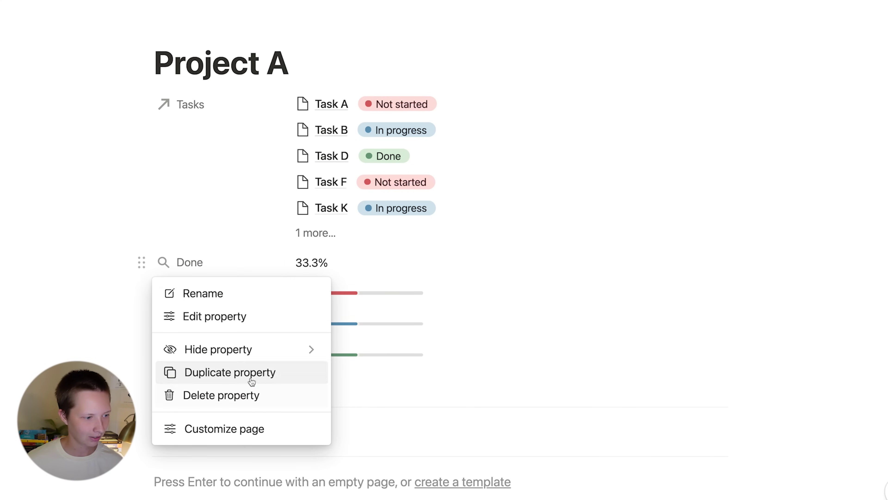
mouse_move(242, 349)
left_click(379, 372)
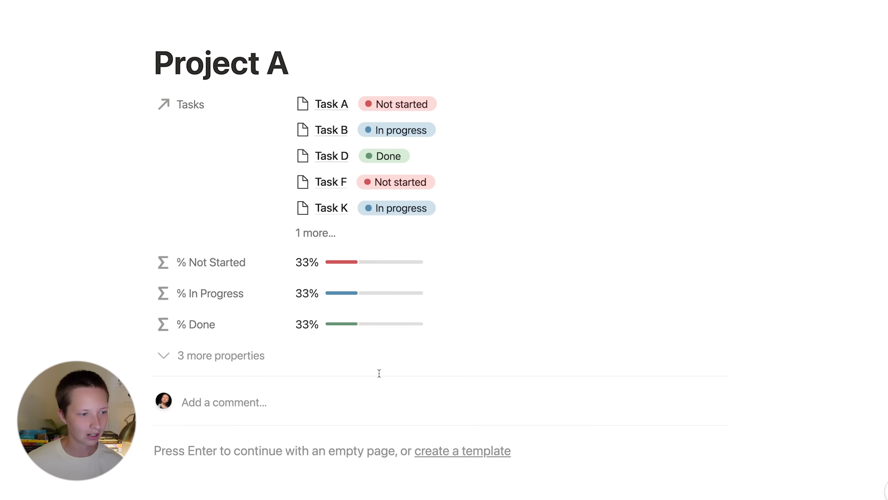
On New Progress Bar, turn on % Not Started, % In Progress and % Done for the Projects gallery cards.
left_click(126, 20)
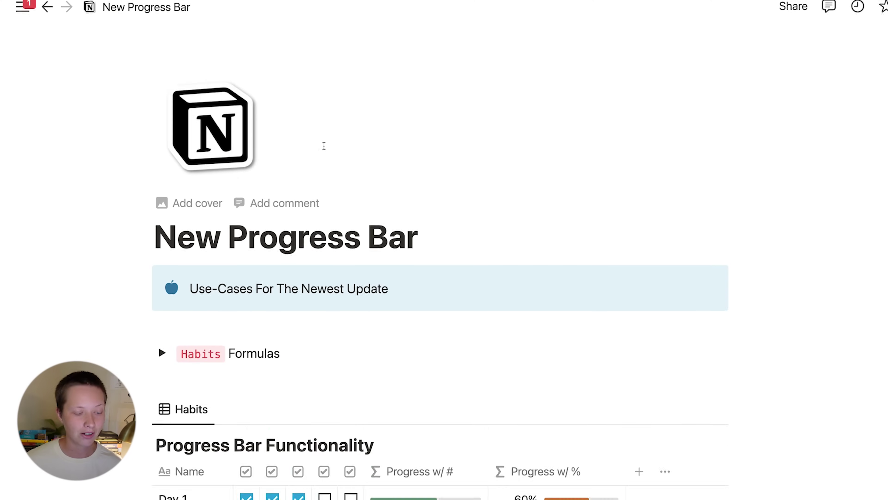
scroll(324, 140, "down", 5)
scroll(324, 136, "down", 10)
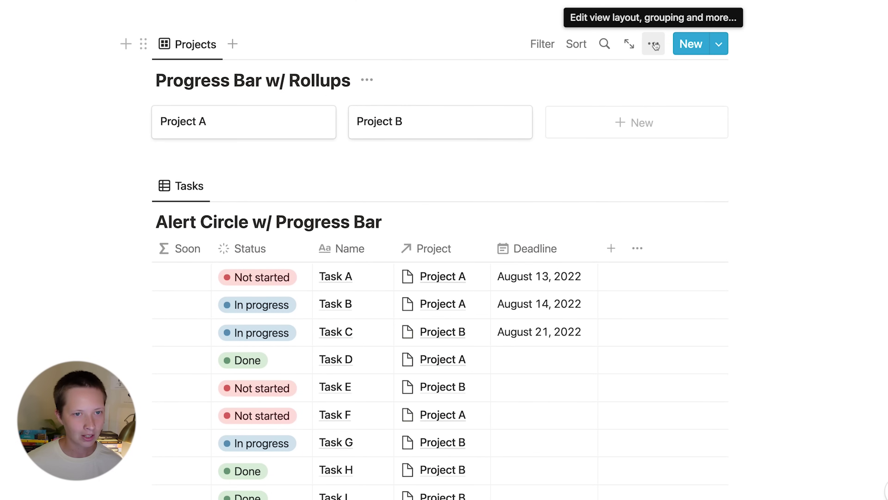
left_click(653, 45)
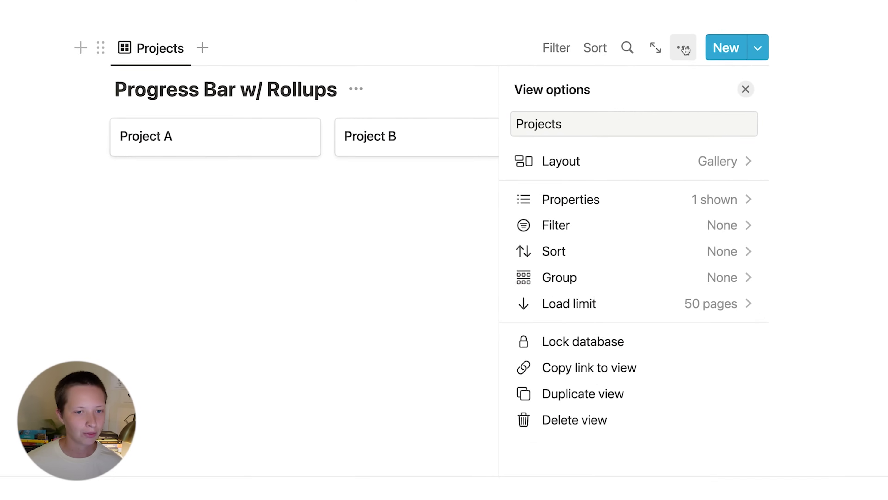
left_click(680, 233)
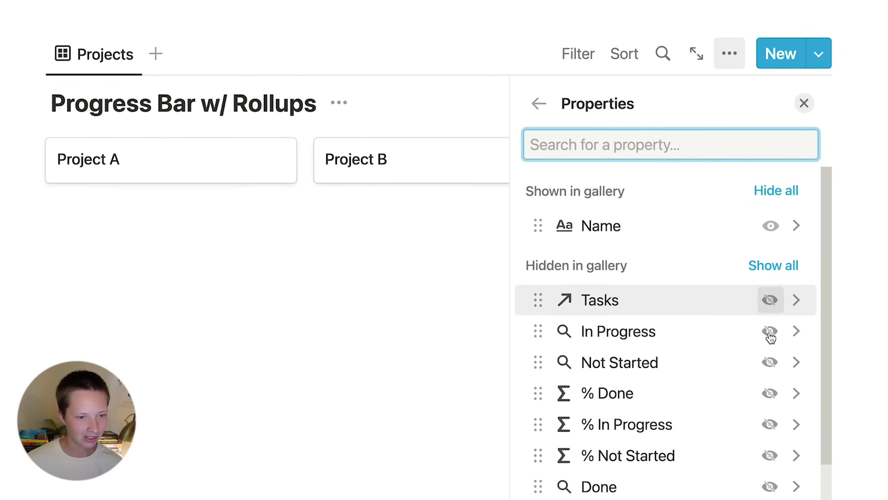
left_click(772, 462)
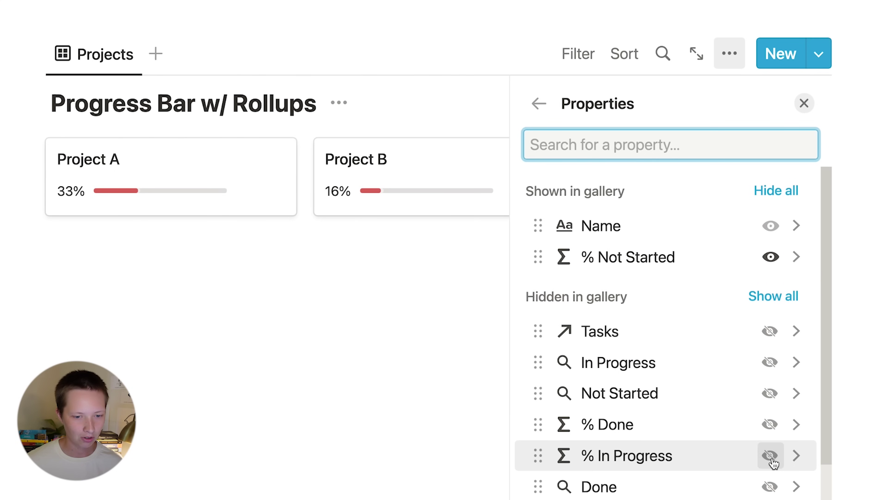
left_click(773, 462)
left_click(771, 456)
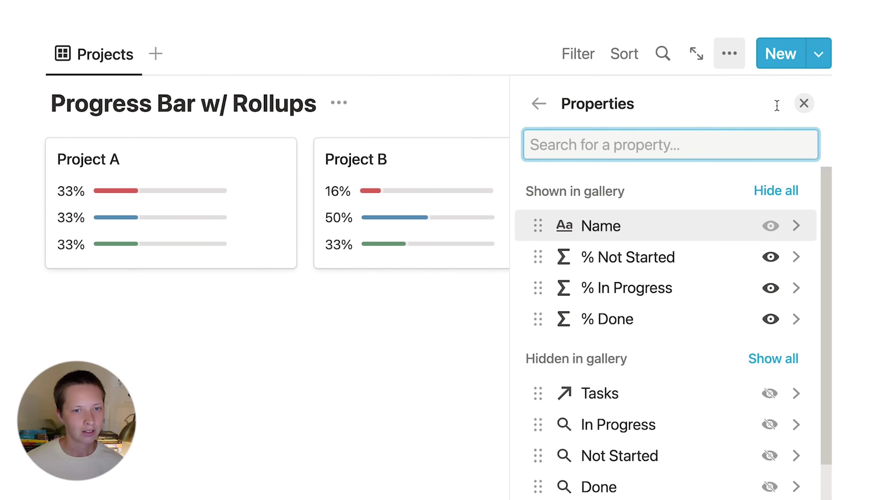
left_click(803, 103)
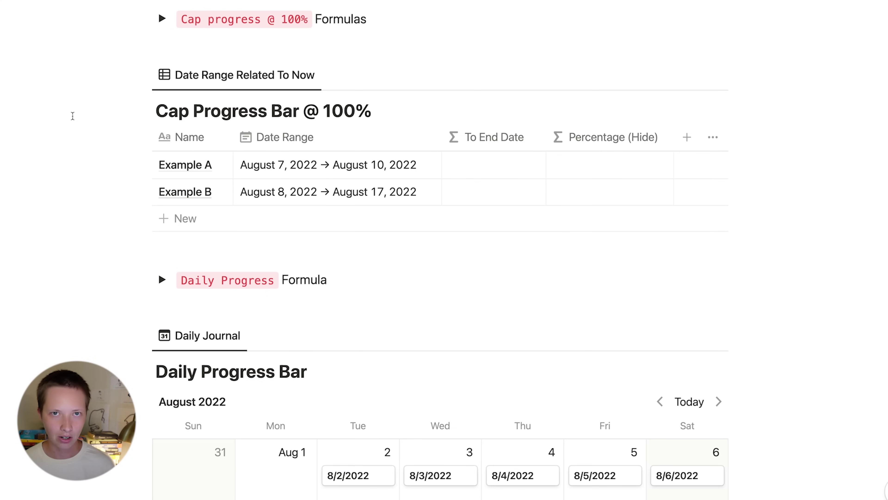
Scroll the page to the Cap Progress Bar @ 100% table.
scroll(345, 189, "up", 1)
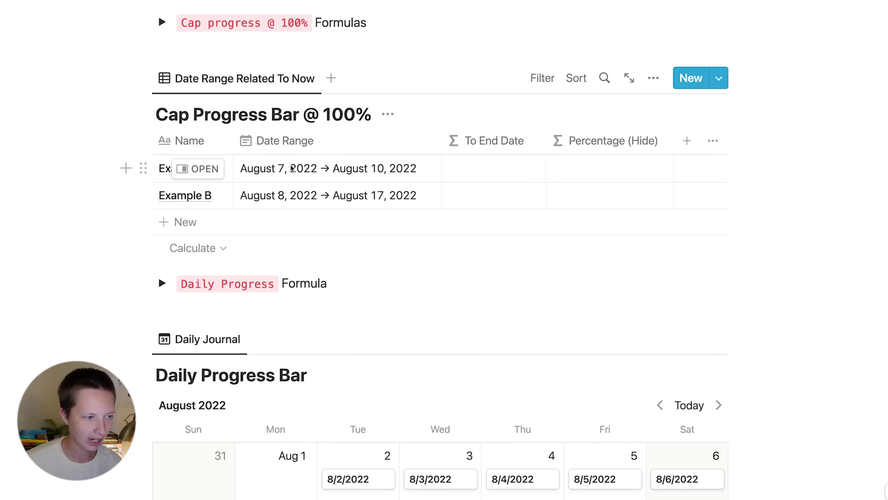
left_click(303, 171)
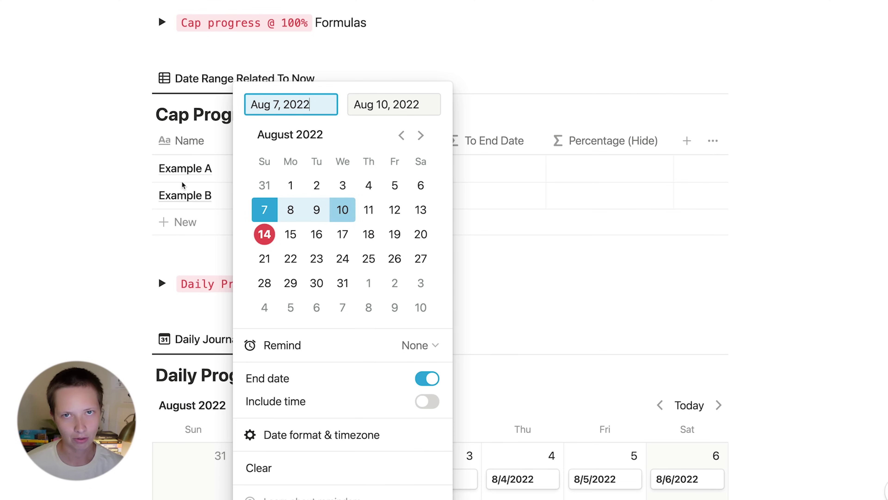
left_click(95, 178)
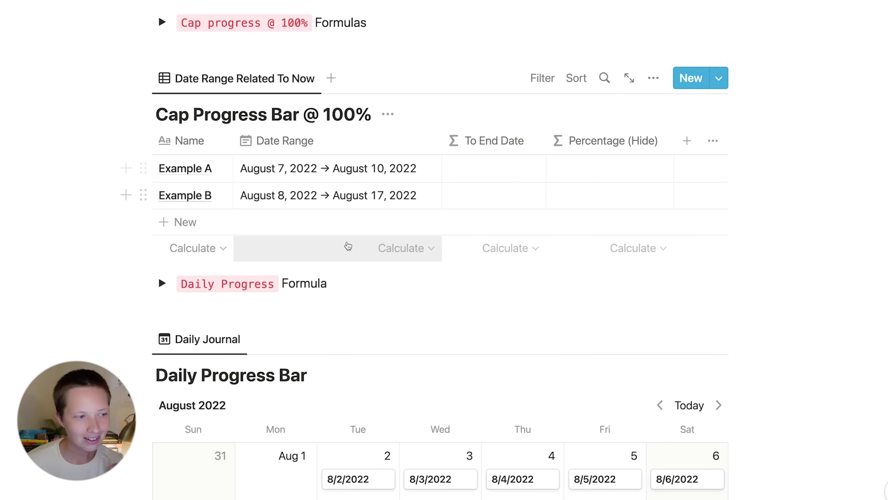
left_click(316, 195)
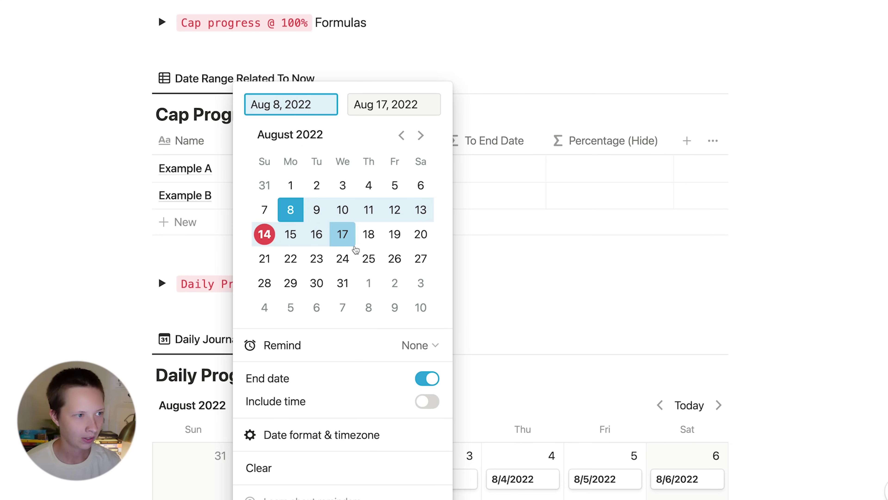
left_click(97, 169)
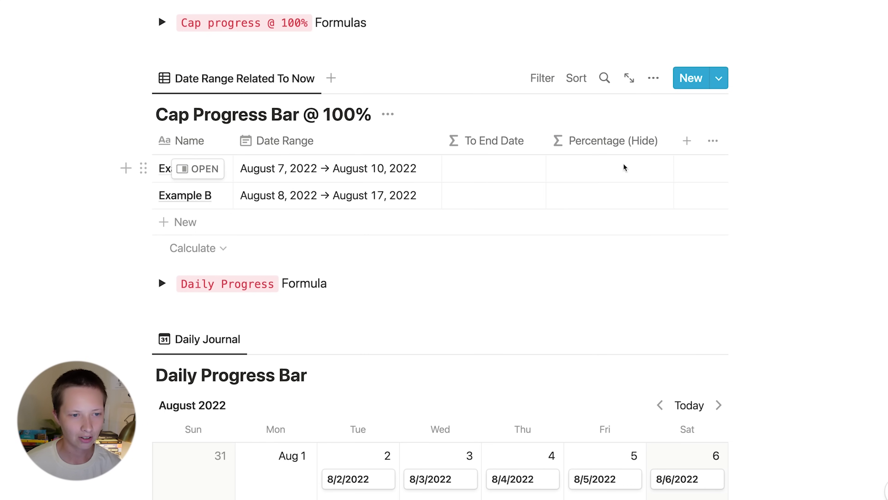
Start the Percentage (Hide) formula with dateBetween(now(), start(Date Range), "days") divided by a second dateBetween.
left_click(587, 169)
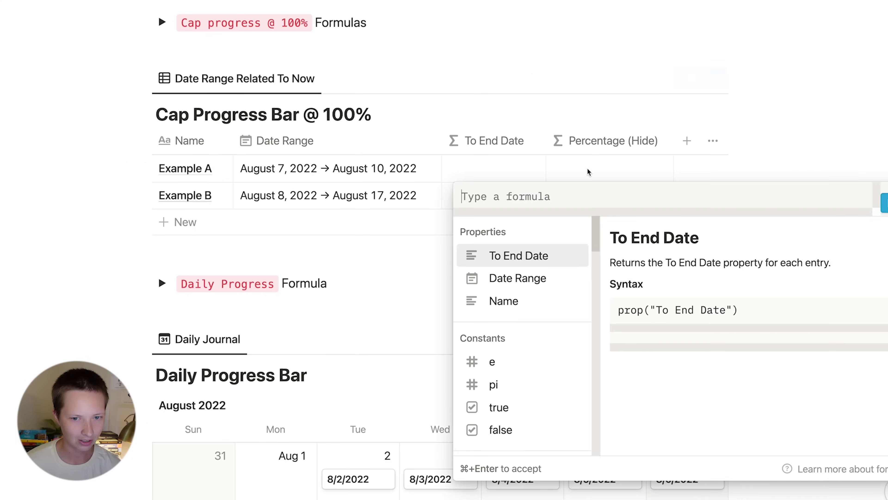
type("d")
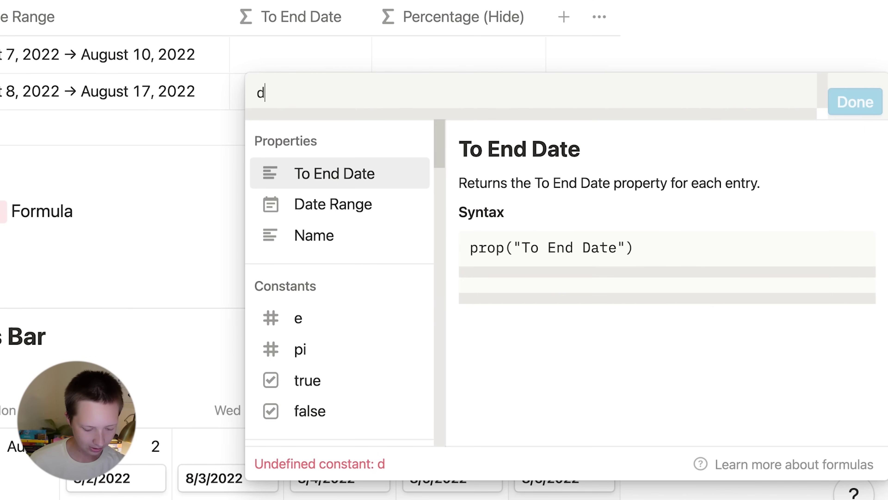
type("ateBetwe")
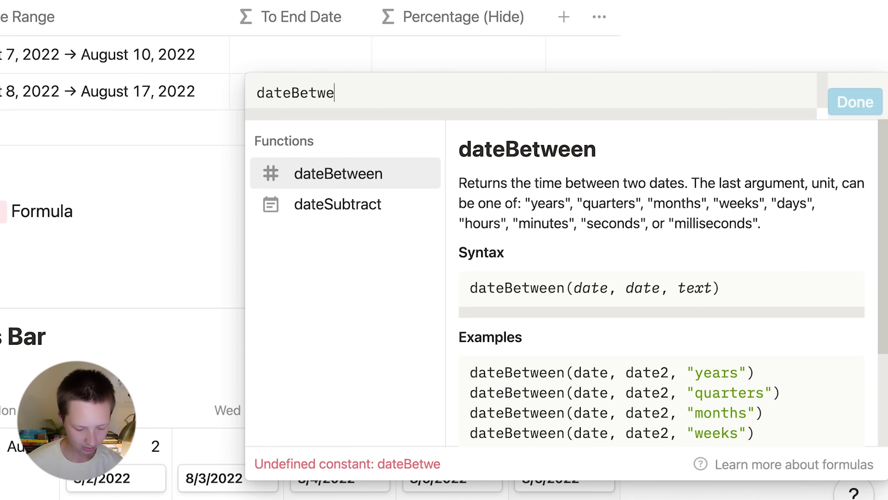
type("en(")
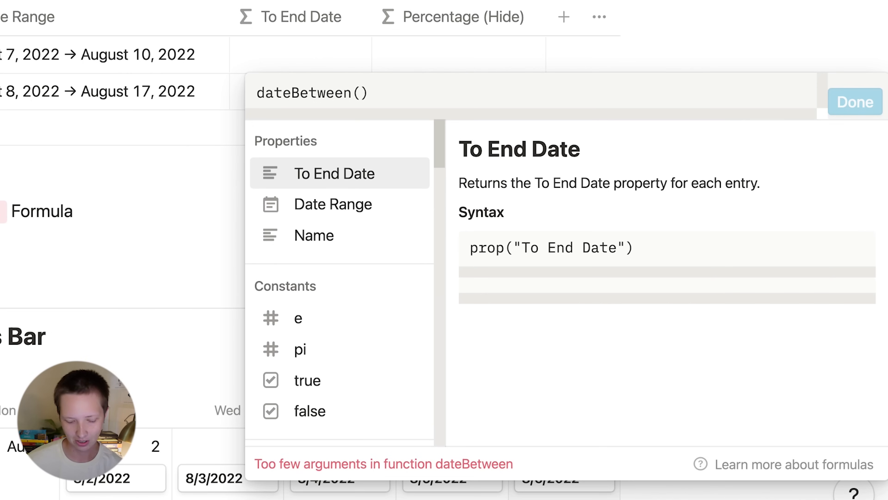
type("now(),")
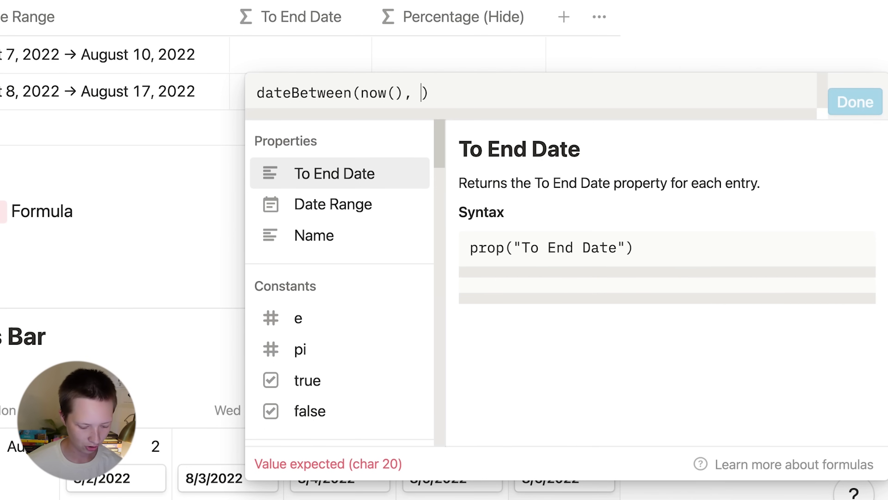
type(" start()")
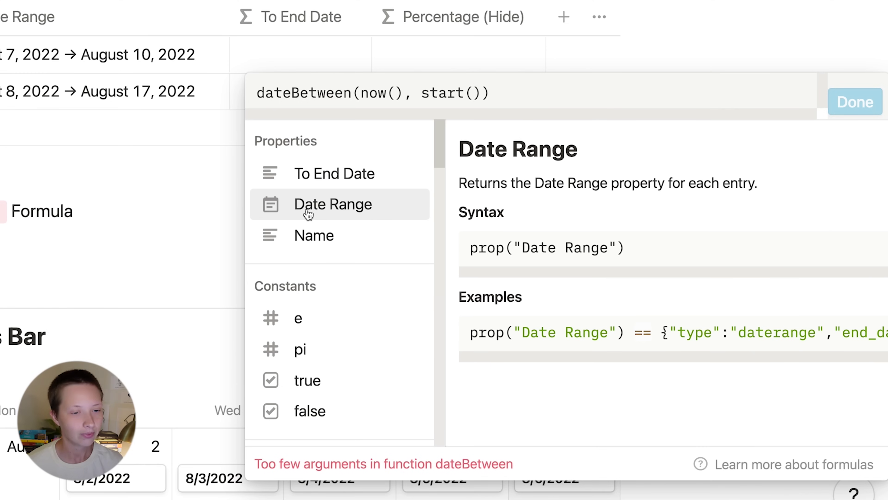
left_click(309, 214)
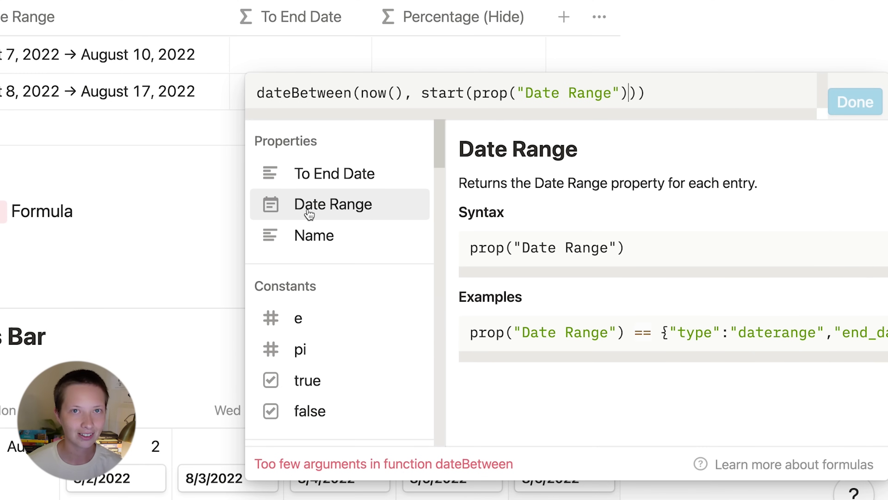
key("Right")
type(", \"days")
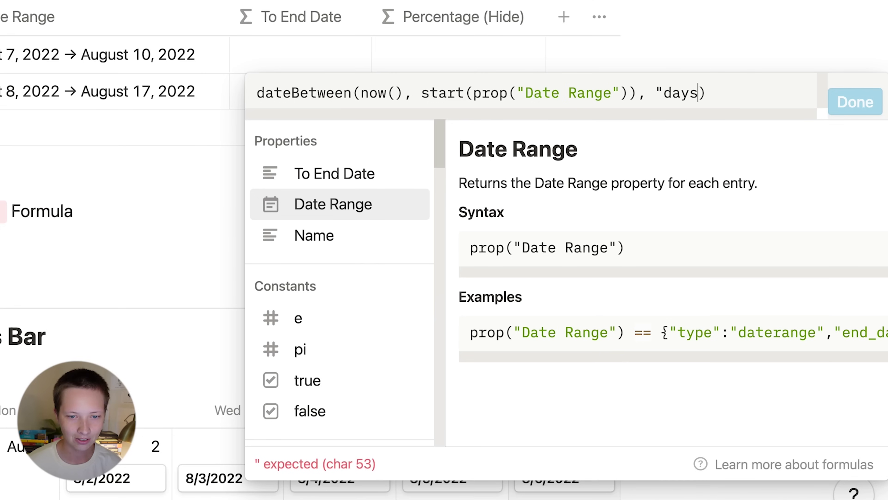
type("\")")
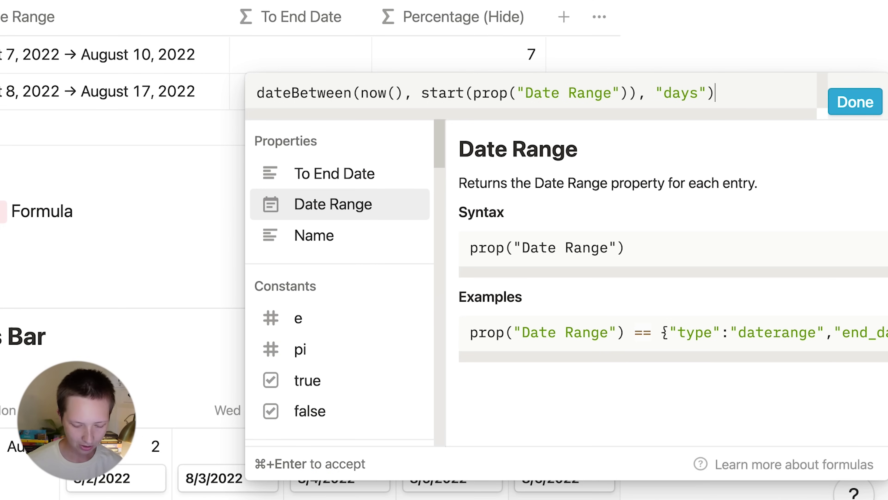
type(" / ")
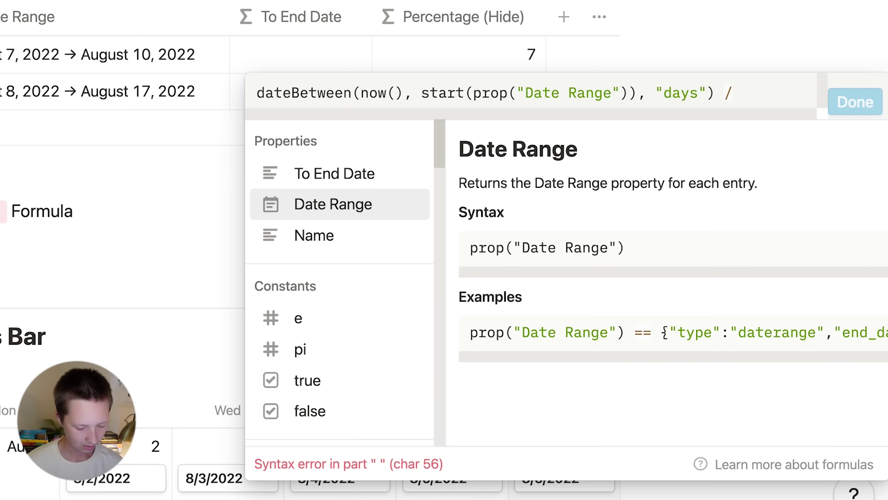
type("dateBetween")
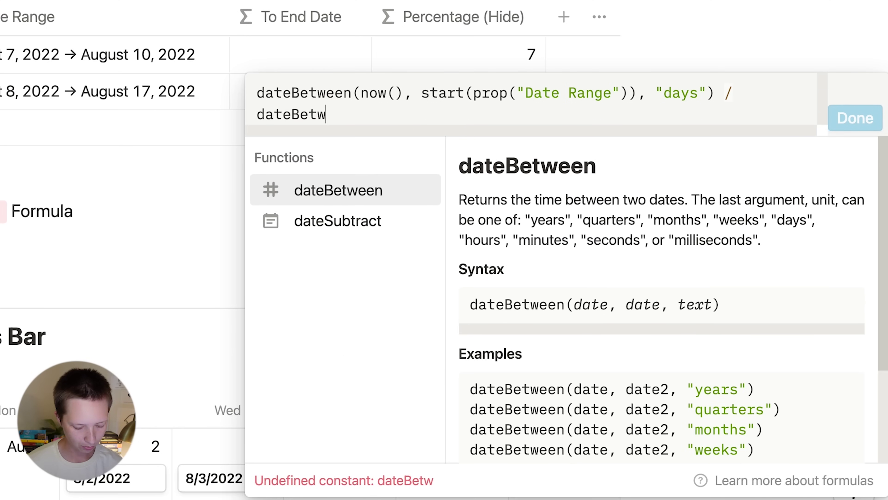
type("(")
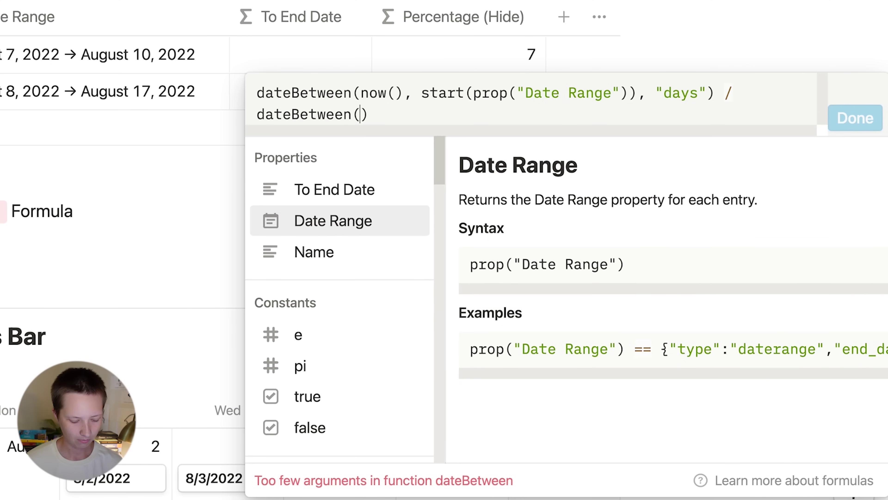
type("end(")
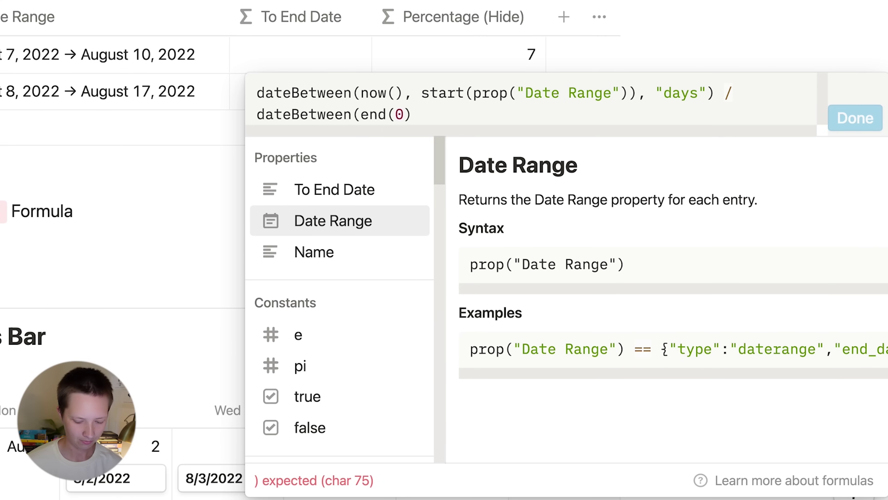
type(")")
Complete the divisor as dateBetween(end(Date Range), start(Date Range), "days").
key("Left")
left_click(343, 230)
key("Right")
type(", sta")
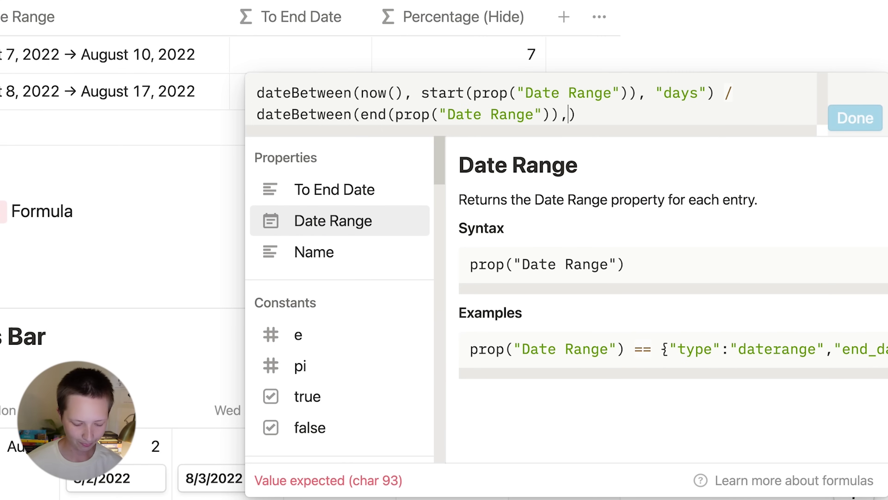
type("rt(")
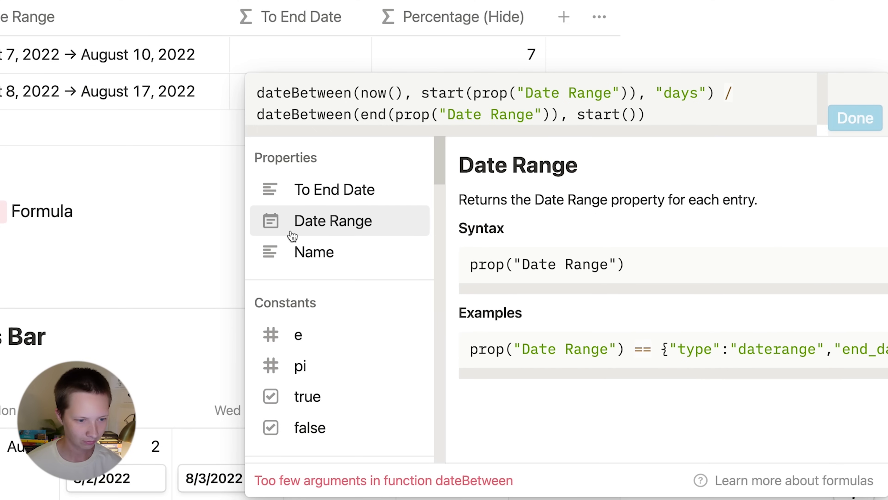
left_click(373, 230)
key("Right")
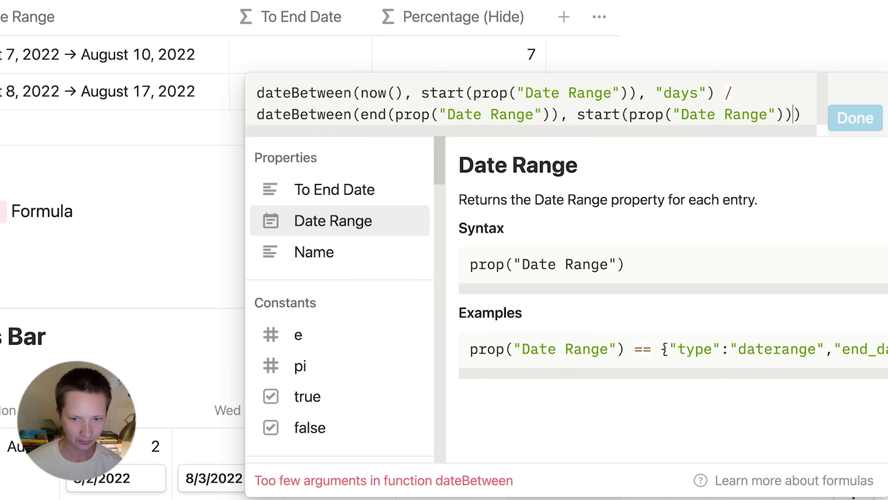
type(", \"days\"")
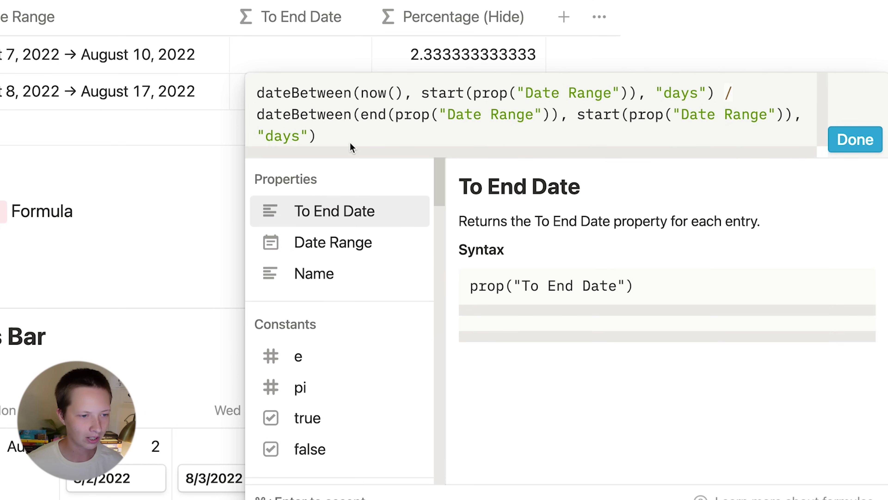
Wrap the whole division in floor(100 * … ) / 100 and accept the formula.
left_click(257, 92)
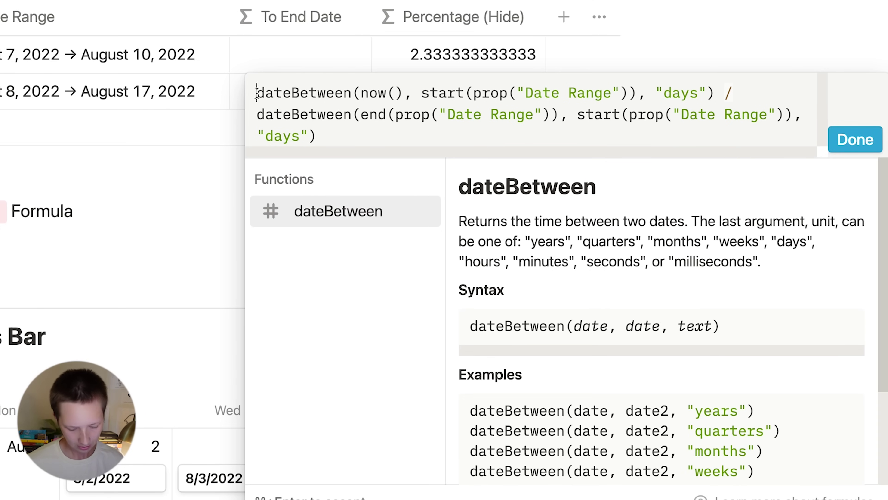
type("floor( ")
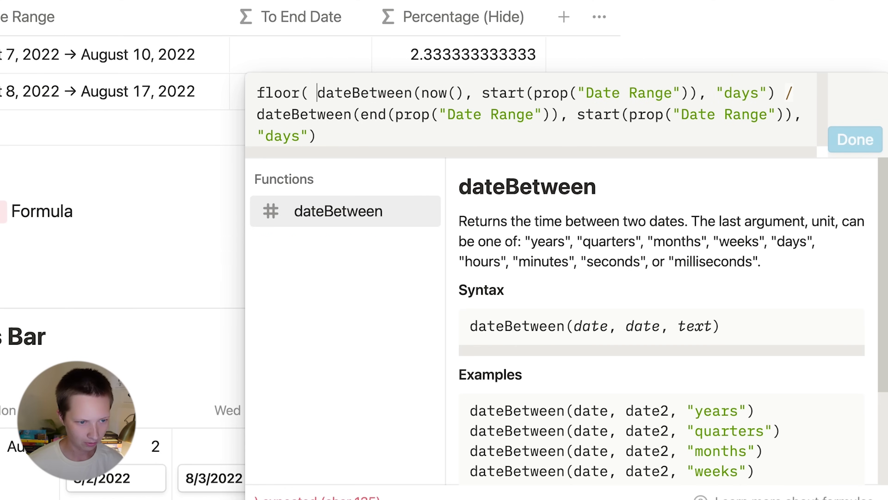
type("100 *")
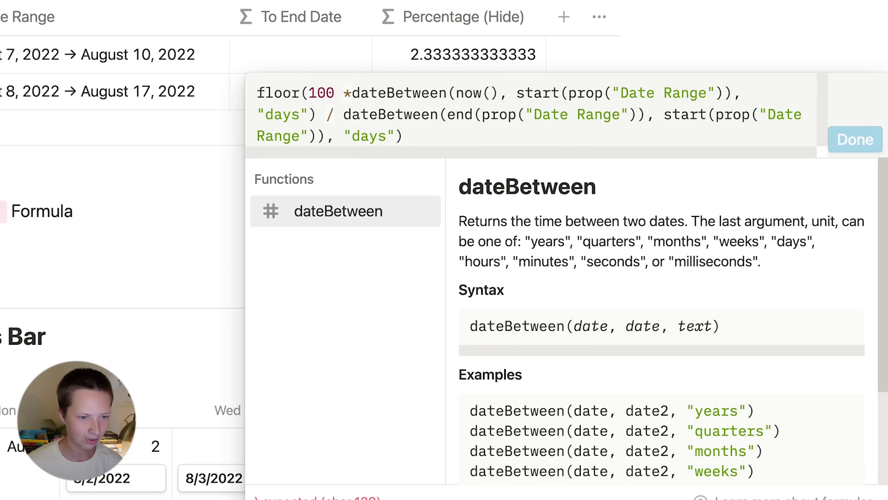
left_click(416, 129)
type(") / 100")
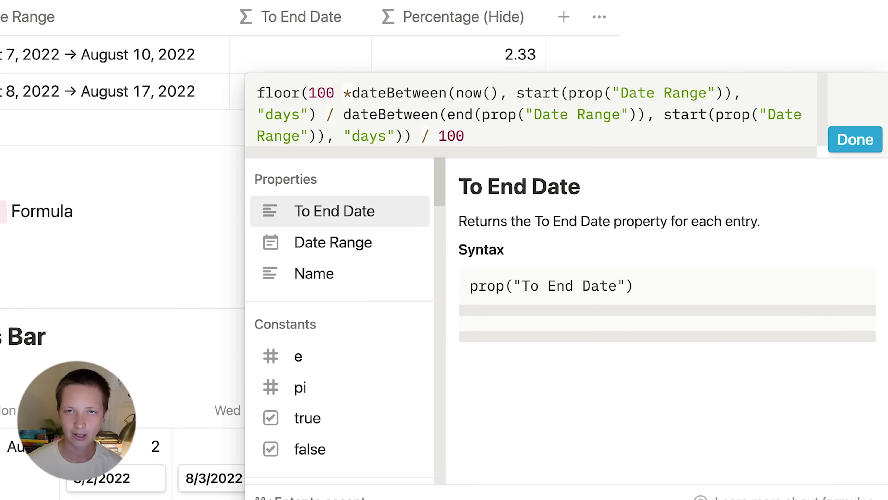
left_click(855, 140)
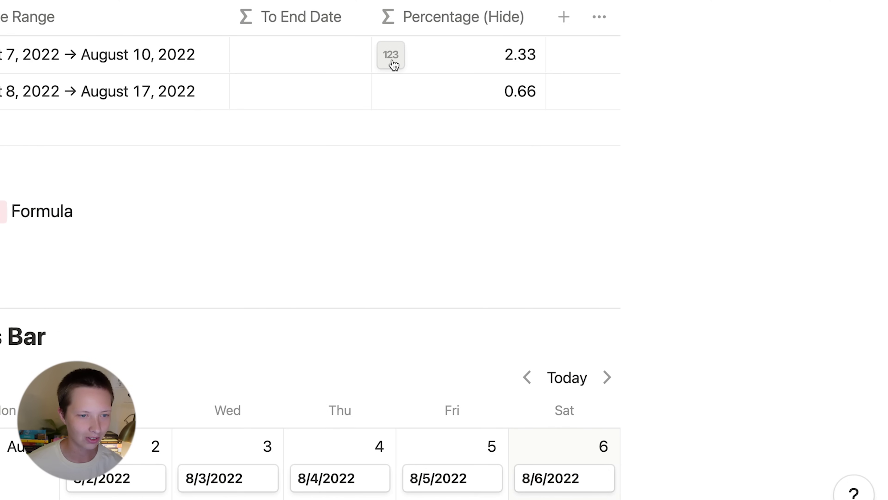
Format Percentage (Hide) as Percent and change the rounding to floor(1000 * …) / 1000.
left_click(392, 58)
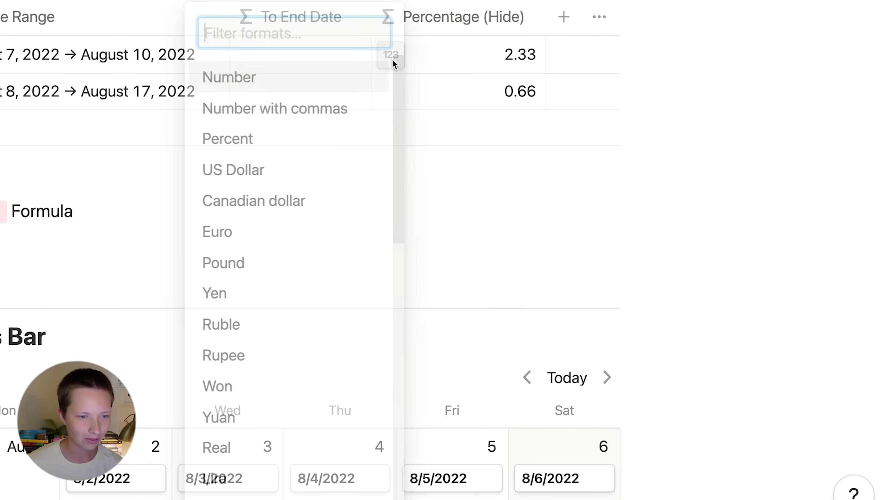
left_click(325, 141)
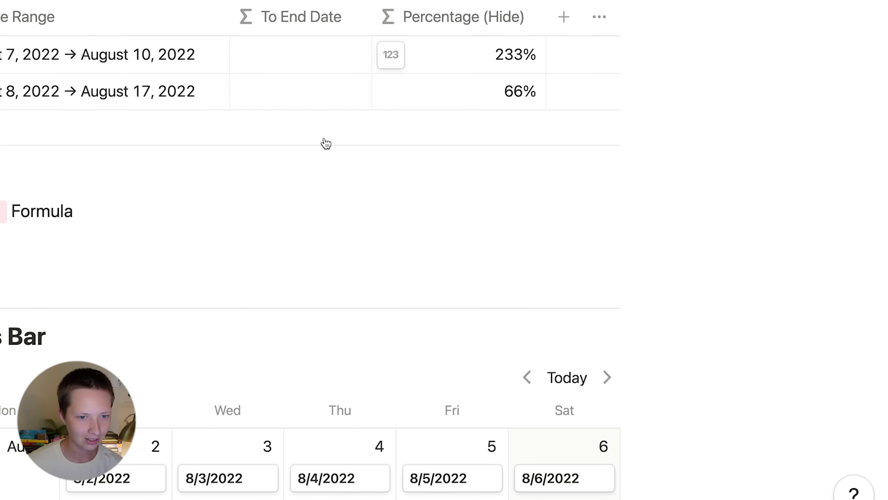
left_click(464, 64)
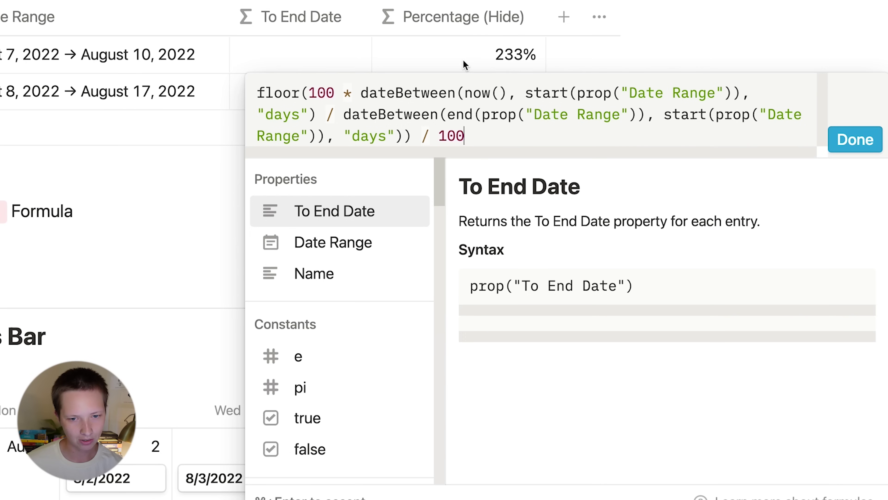
left_click(333, 93)
type("00")
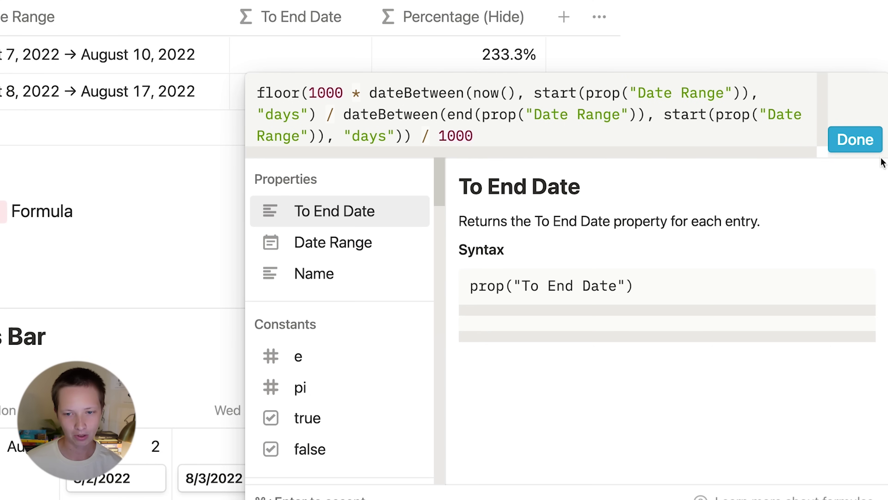
left_click(855, 140)
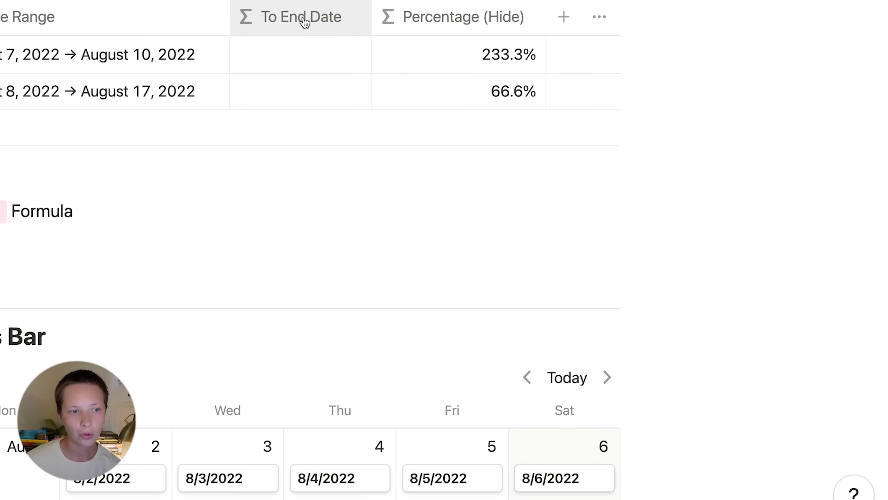
Set To End Date to if(Percentage (Hide) < 0, 0, if(Percentage (Hide) > 1, 1, Percentage (Hide))).
left_click(301, 45)
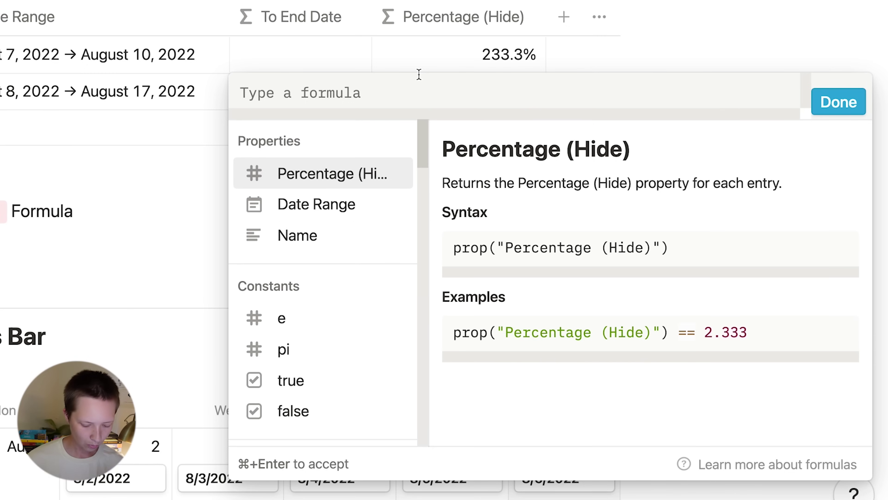
type("if(")
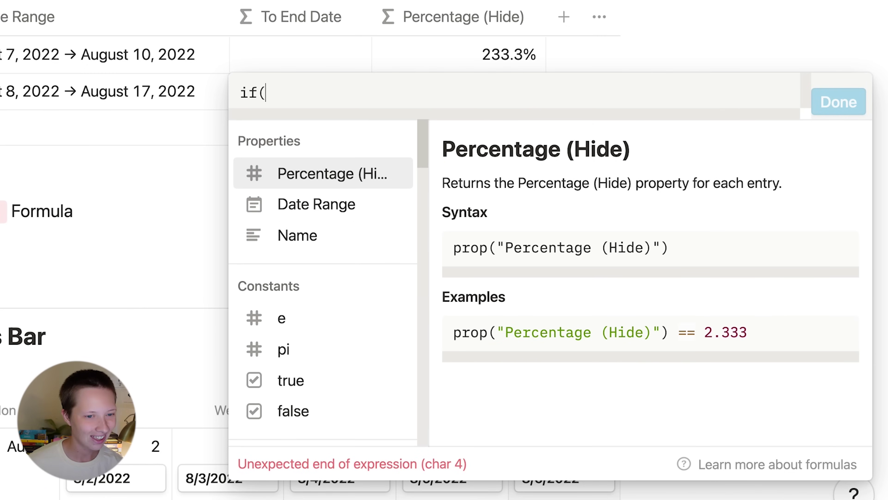
left_click(340, 176)
type("<")
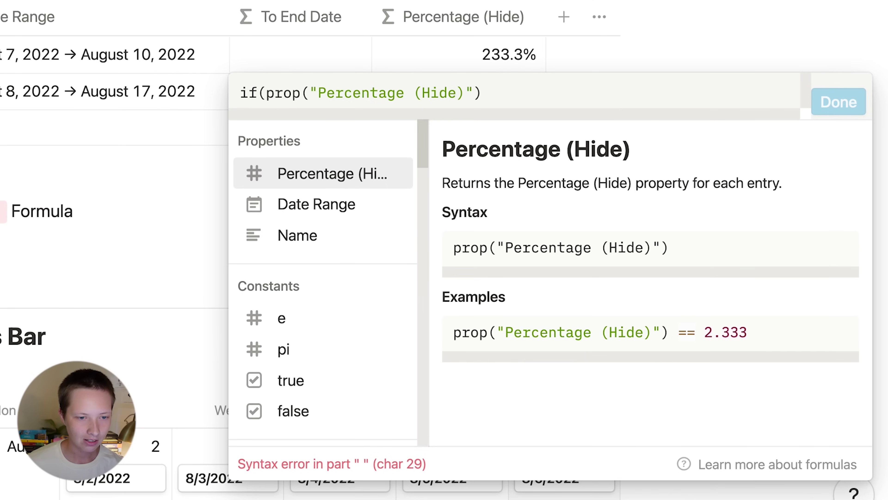
type(" 0")
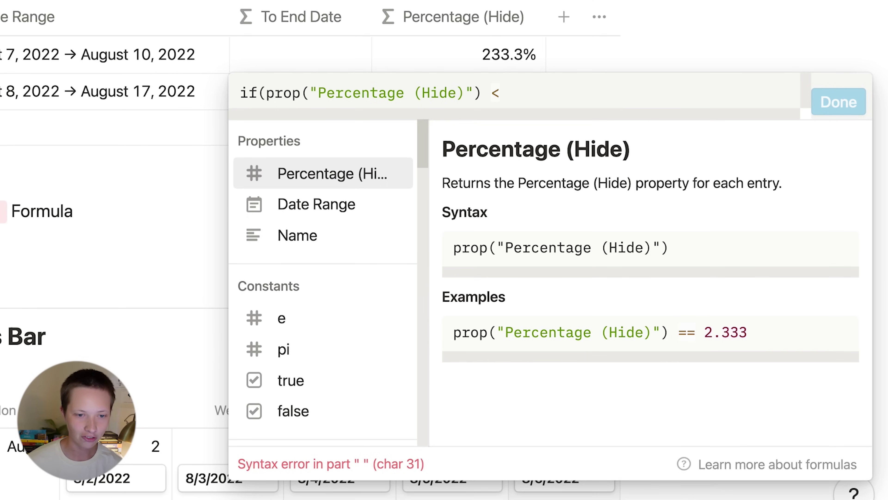
type(", ")
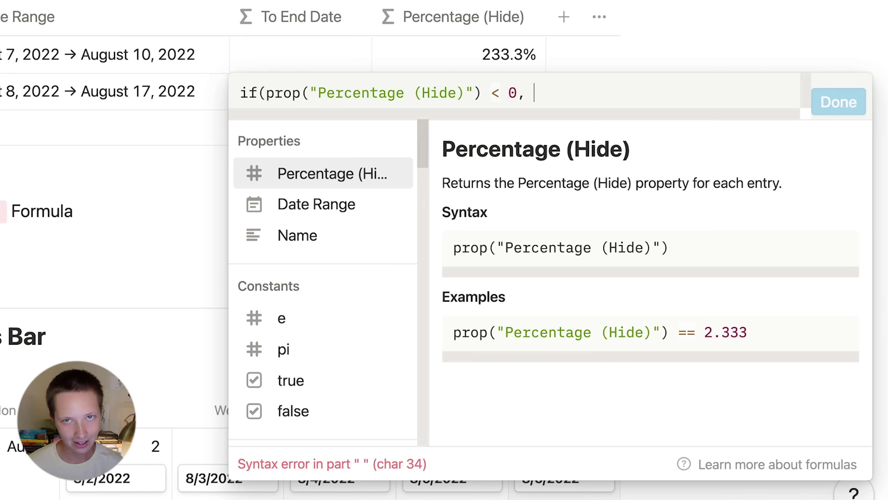
type("0, ")
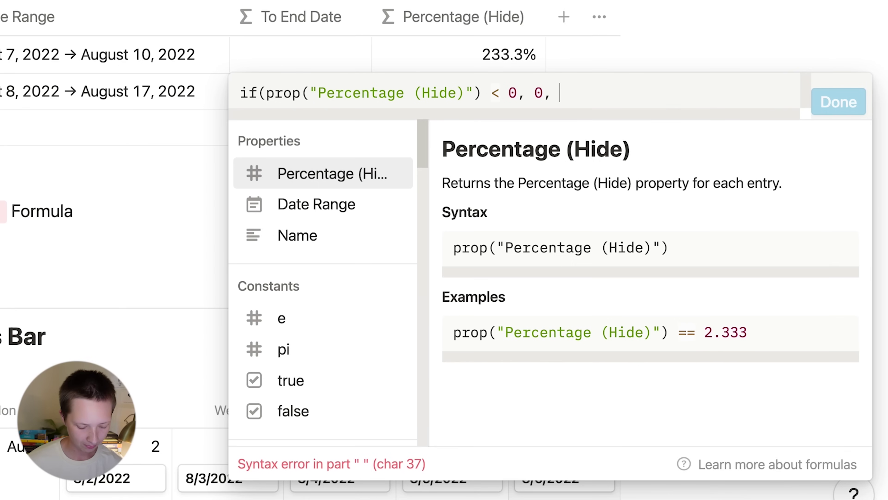
type("if(")
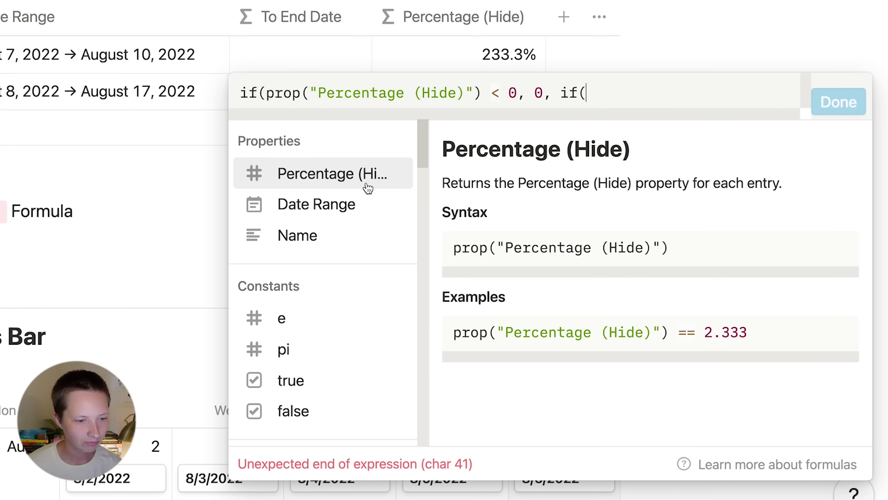
left_click(354, 177)
type("> 1")
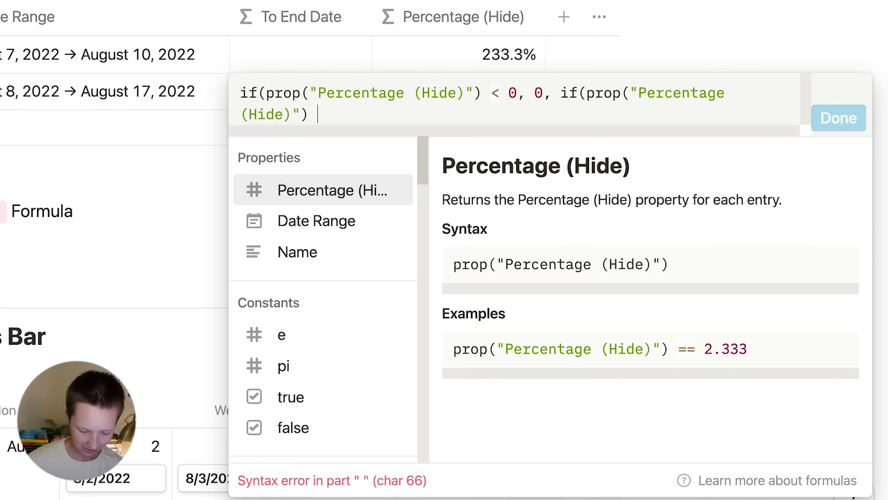
type(", 1")
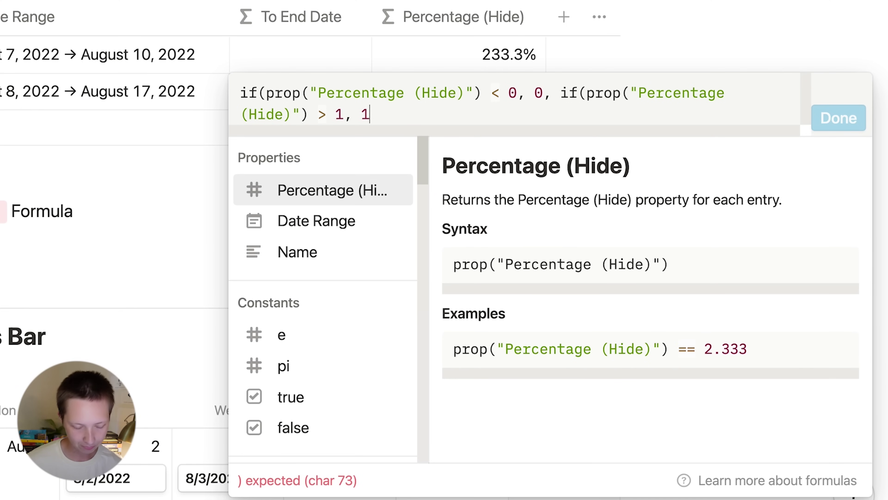
type(",")
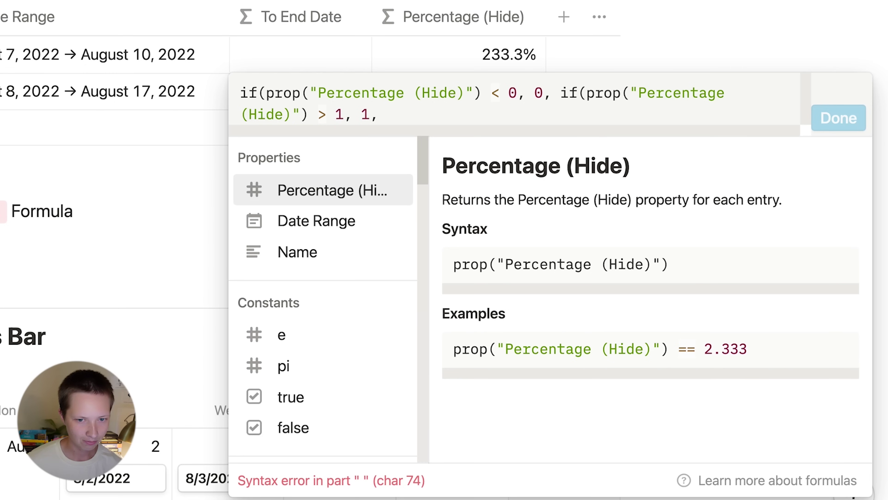
left_click(341, 193)
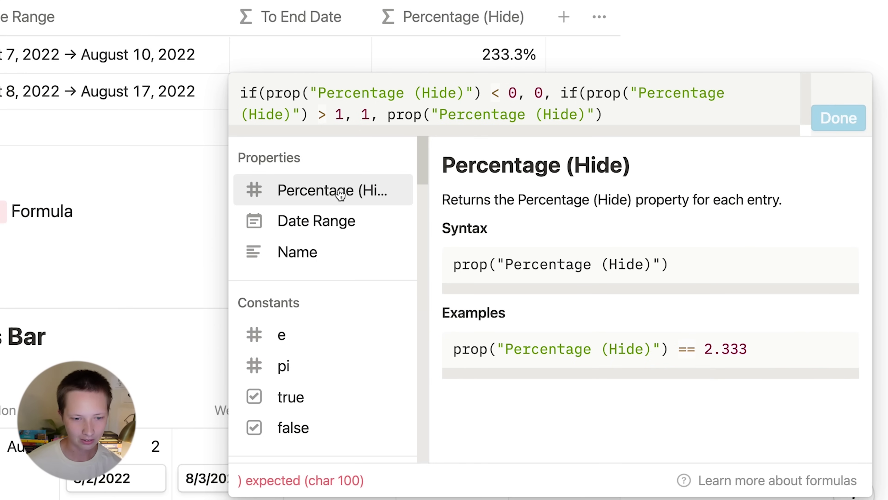
type("))")
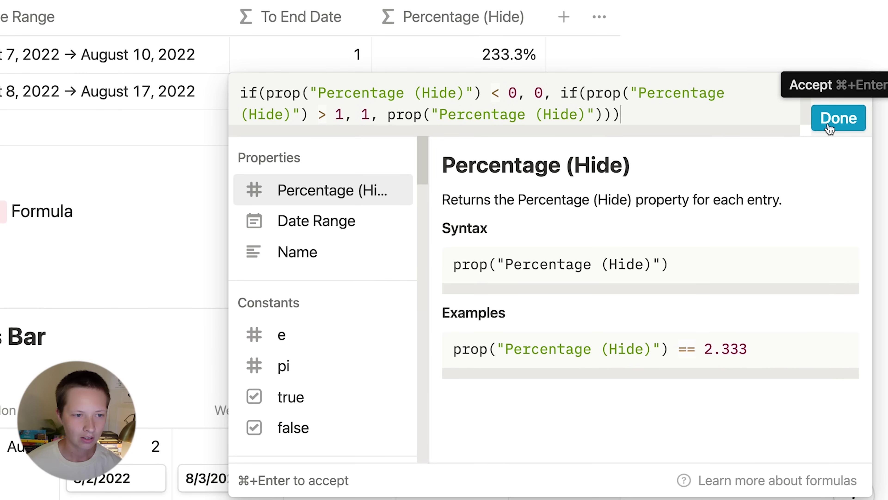
left_click(836, 122)
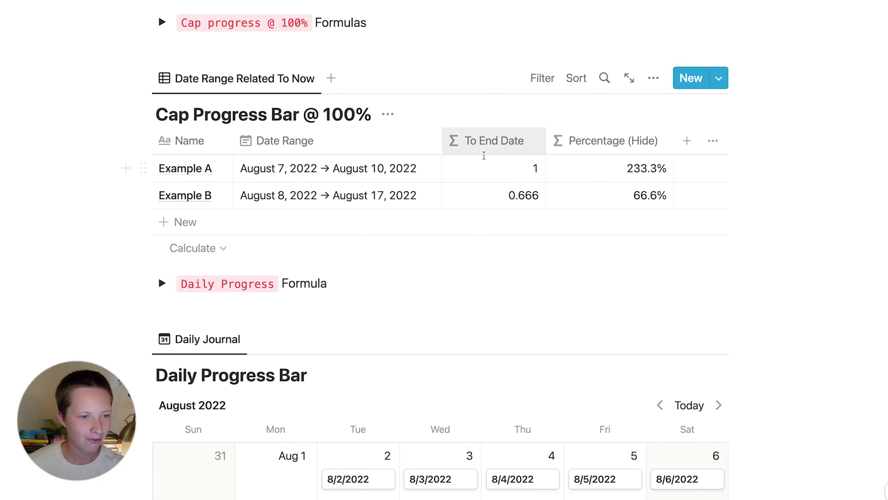
Format To End Date as percentages shown as purple progress bars, and widen the column.
left_click(456, 169)
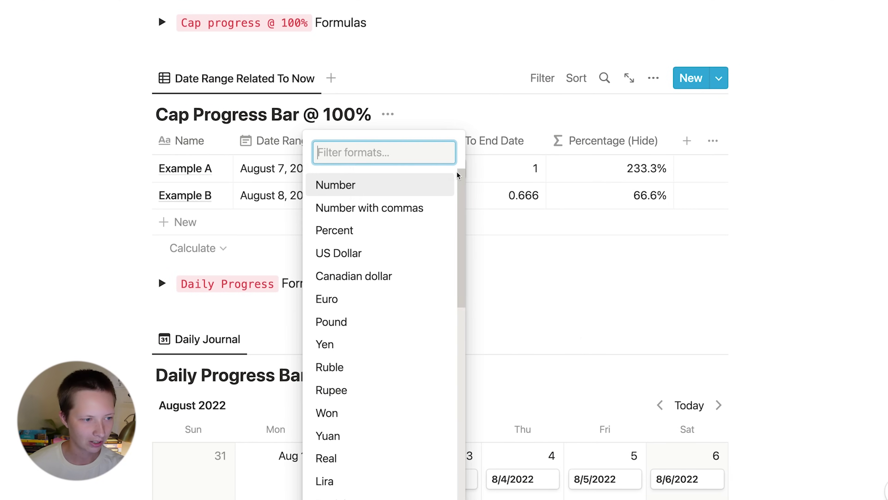
left_click(370, 226)
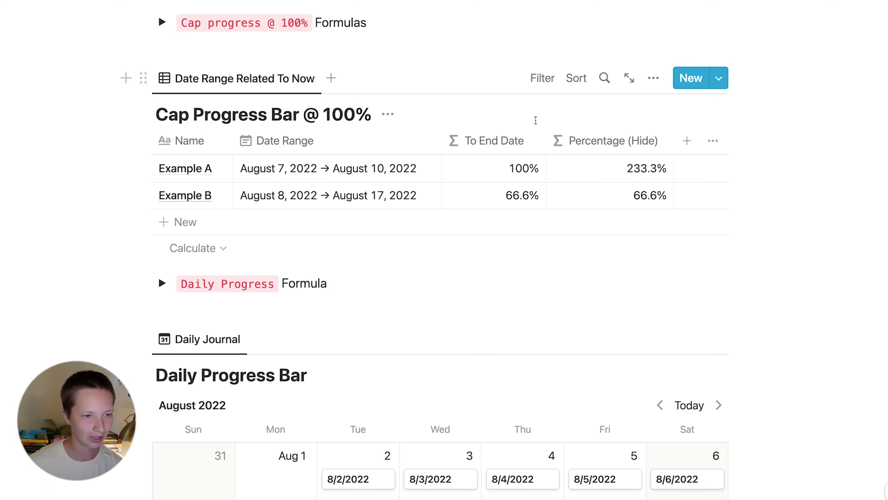
left_click(468, 143)
left_click(506, 226)
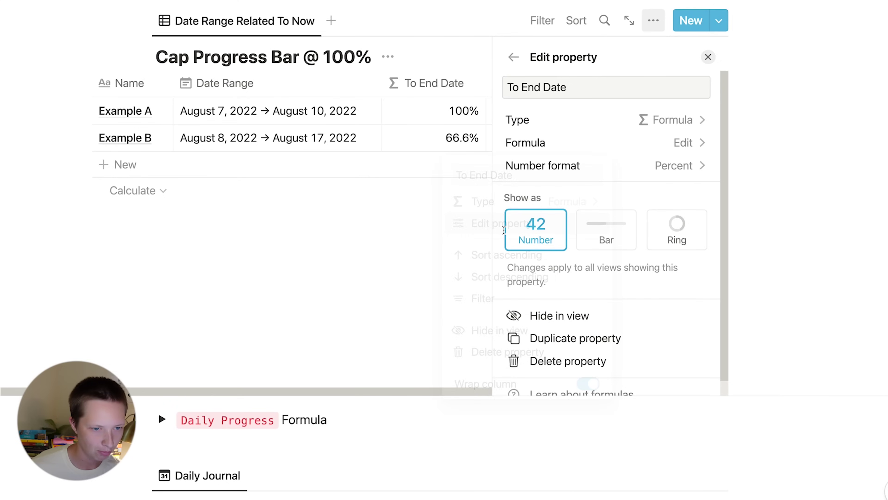
left_click(658, 275)
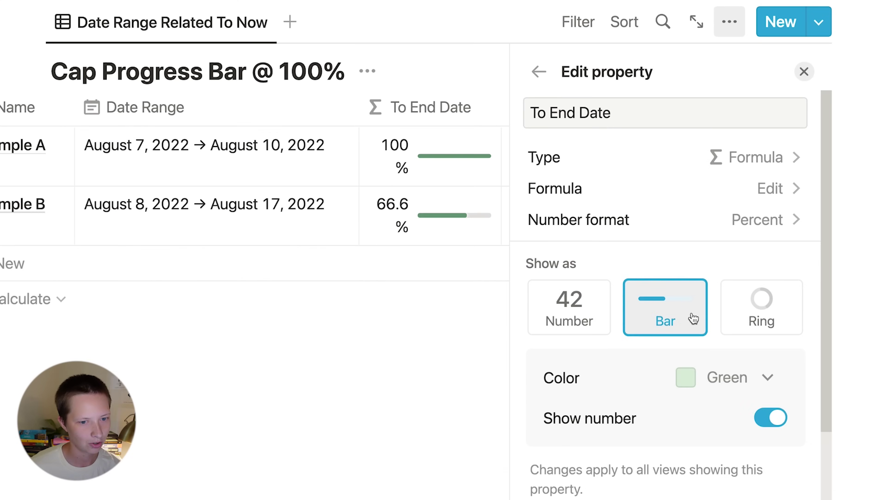
left_click(737, 396)
left_click(700, 288)
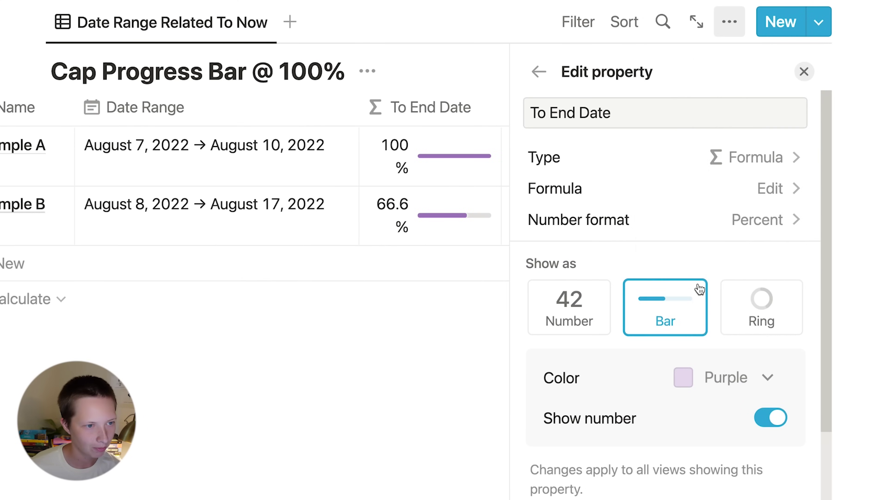
left_click(388, 338)
left_click_drag(581, 103, 602, 104)
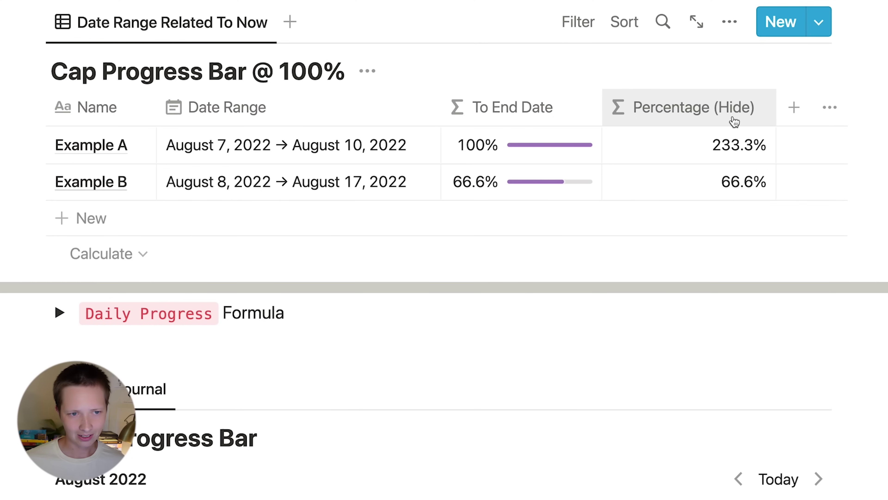
Hide the Percentage (Hide) column from the table view.
left_click(668, 113)
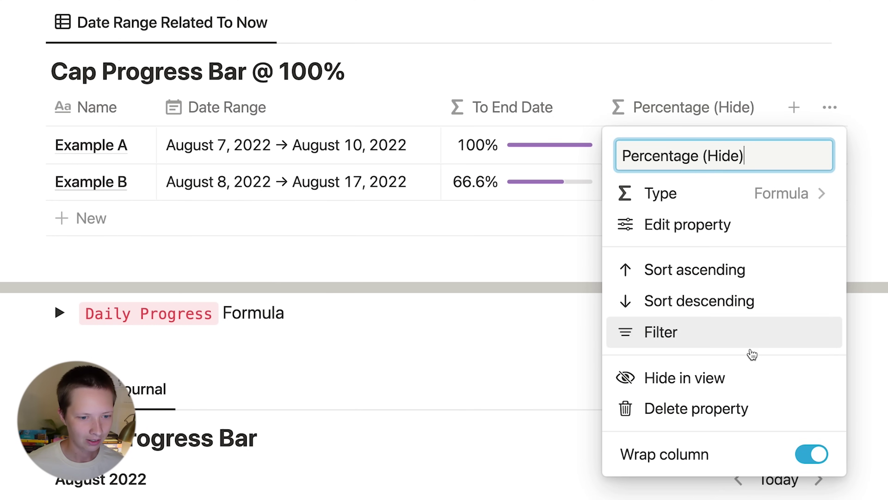
left_click(738, 382)
scroll(738, 382, "up", 3)
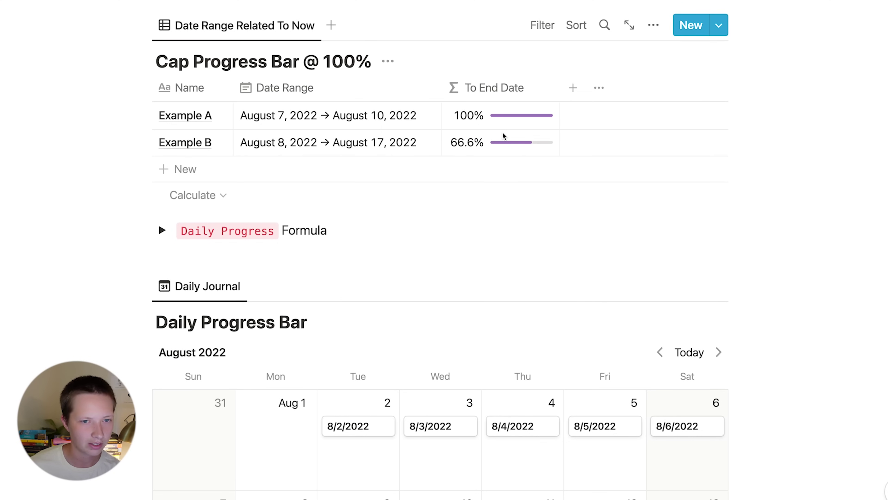
Scroll to the calendar and open the 8/14/2022 card as a full page.
scroll(503, 132, "down", 7)
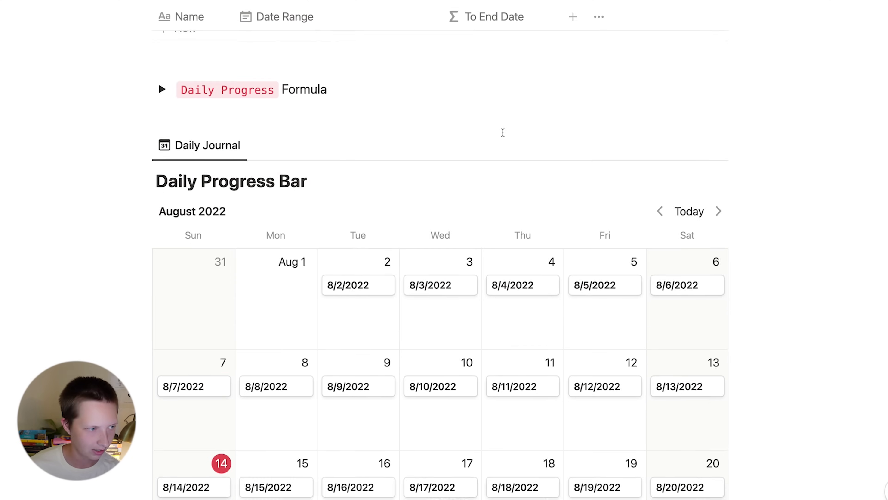
scroll(502, 131, "up", 1)
scroll(502, 132, "down", 2)
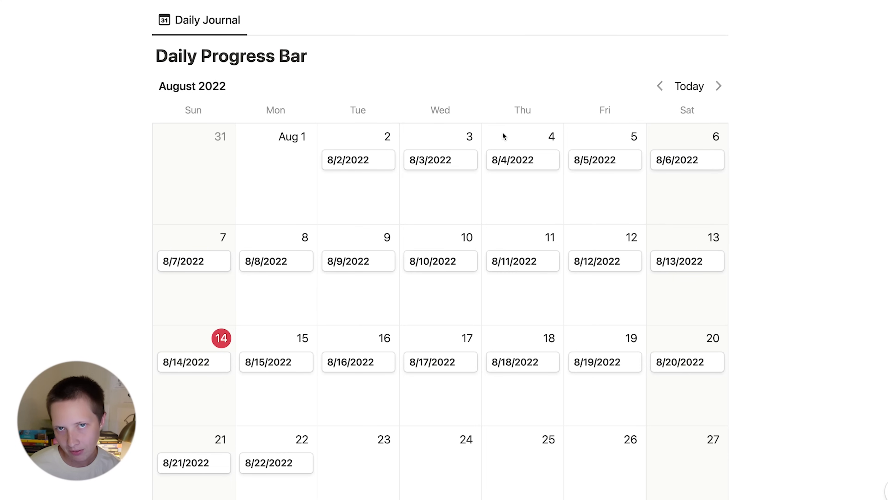
scroll(503, 132, "down", 2)
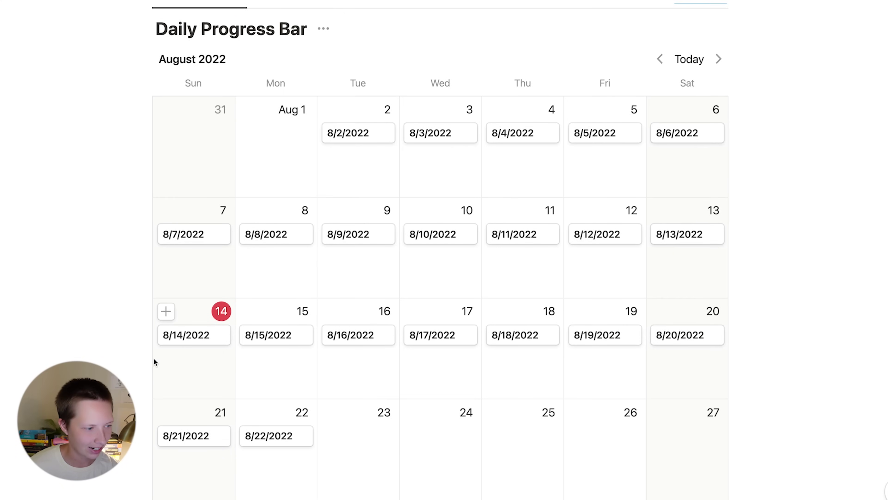
left_click(196, 335)
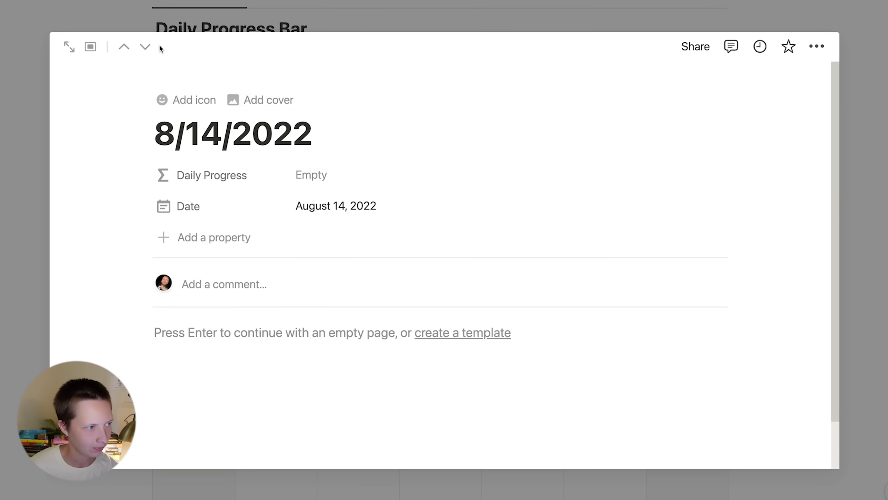
left_click(69, 46)
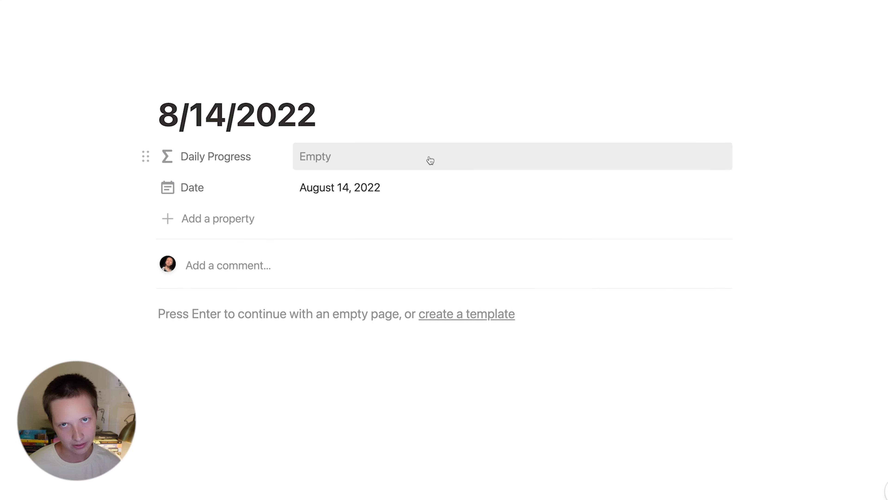
Start Daily Progress with if(formatDate(Date, "LL") == formatDate(now(), "LL"), hour(now()) + …).
left_click(353, 157)
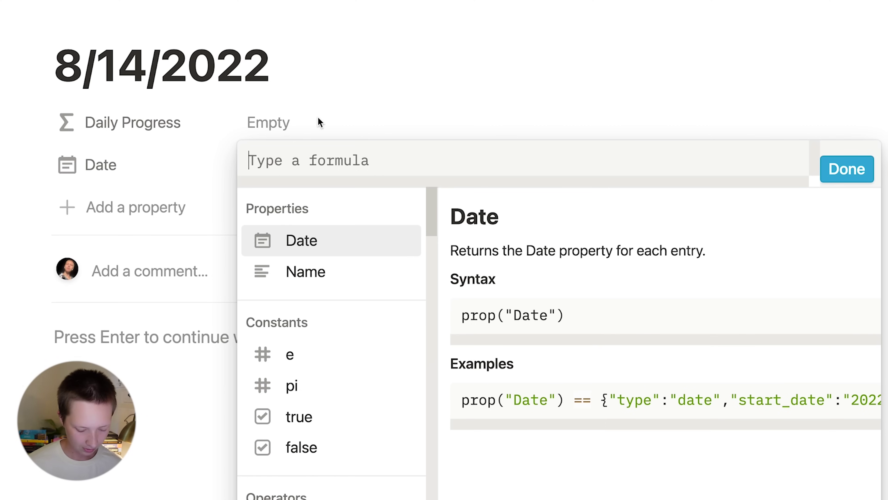
type("if(for")
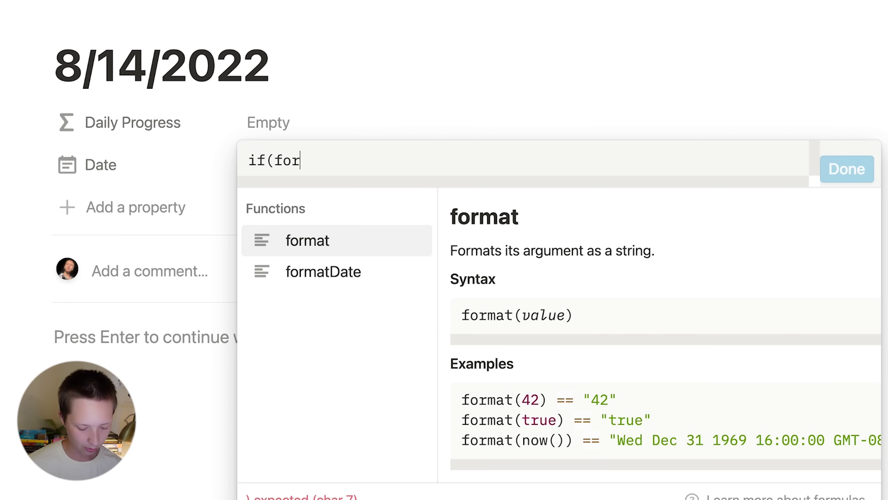
type("matDate()")
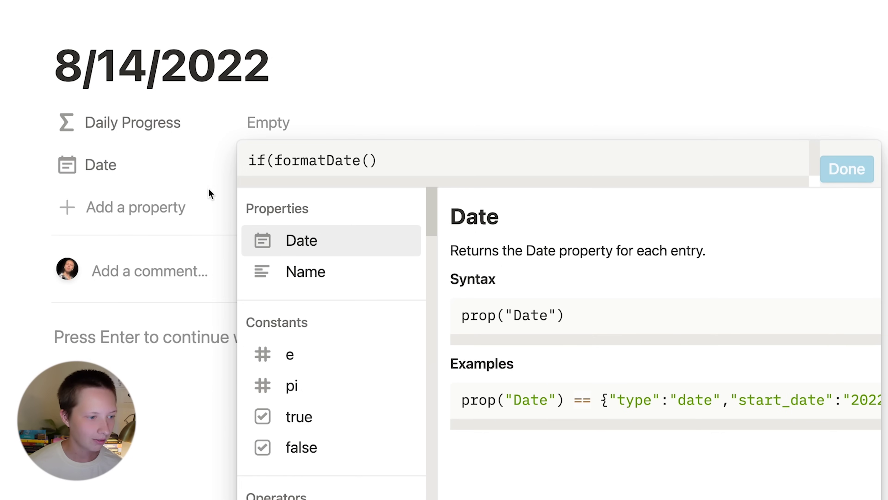
left_click(360, 240)
type(", \"LL\"")
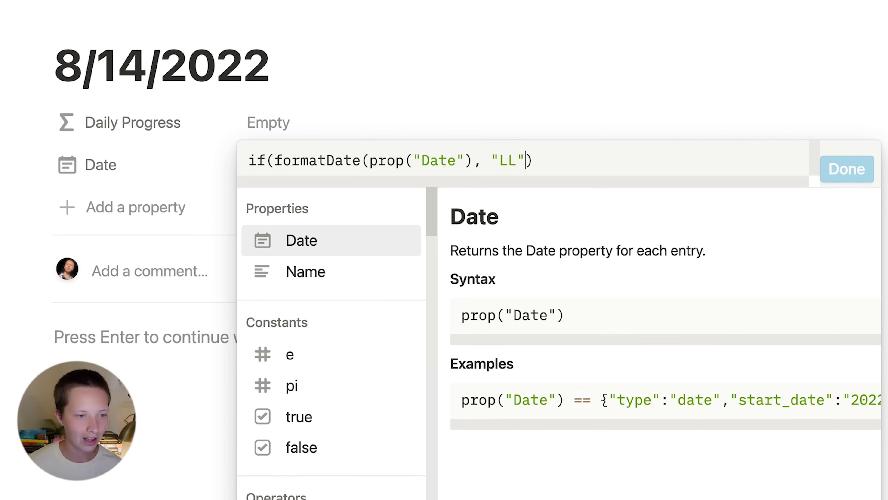
key("Right")
type("=")
key("BackSpace")
type("==")
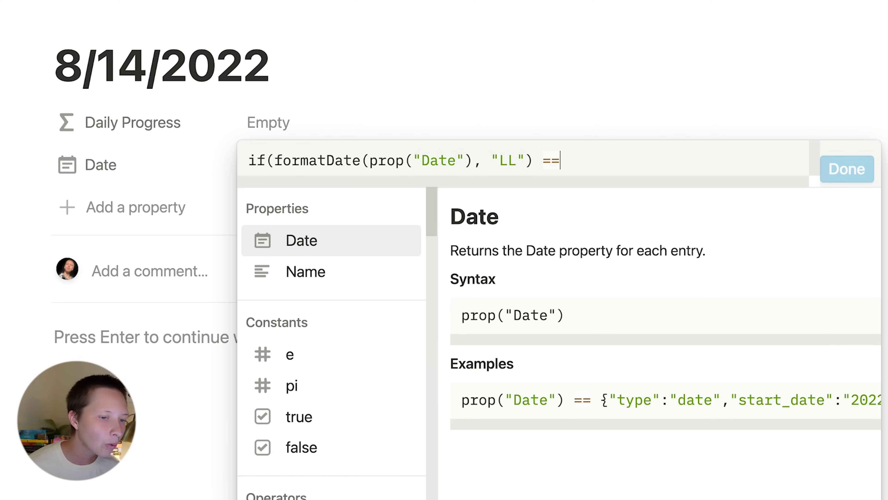
type(" formatDat")
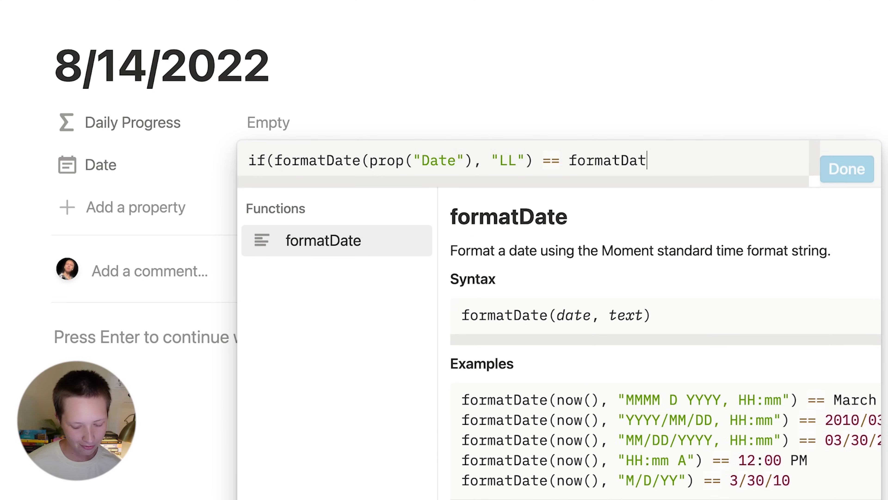
type("e(now")
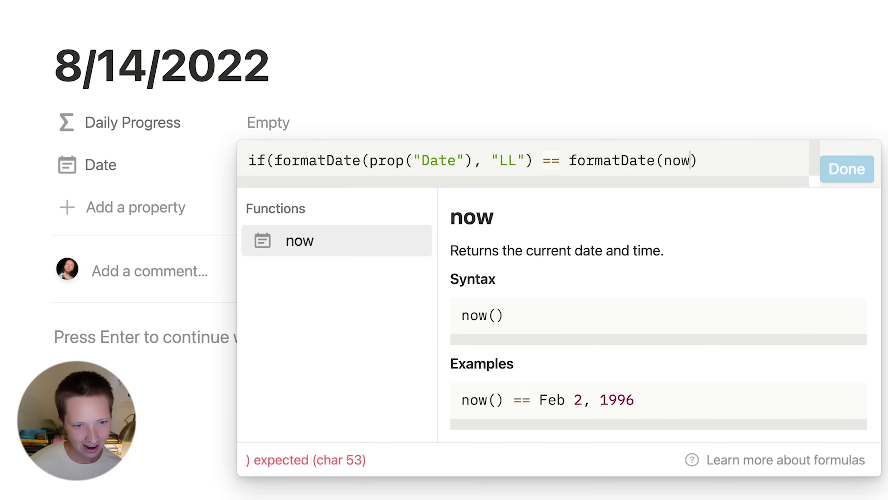
type("(), \"LL\"")
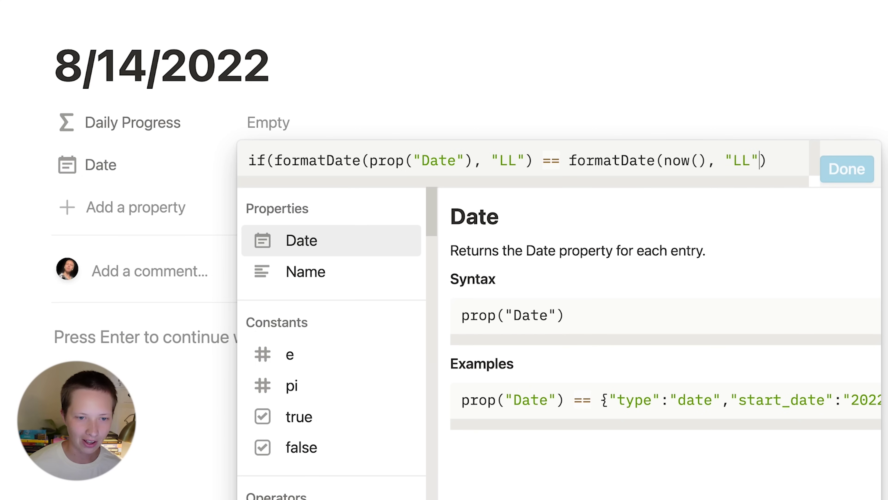
type("), hour")
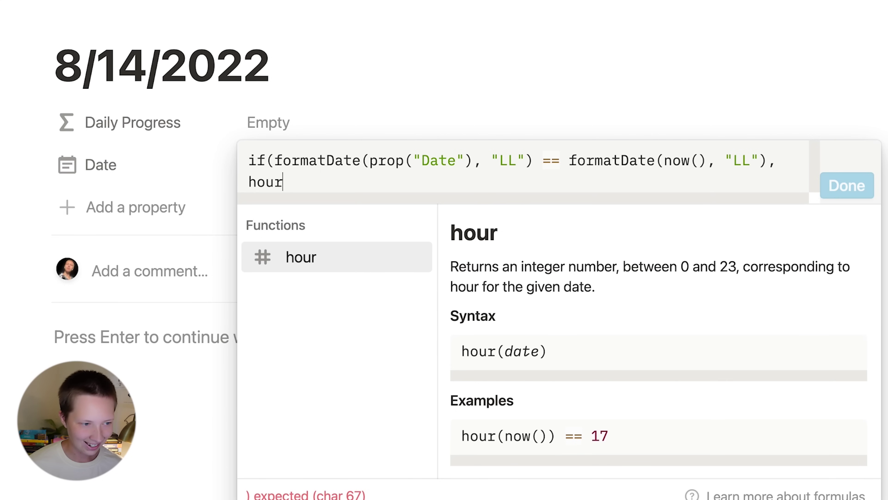
type("(now()) + ")
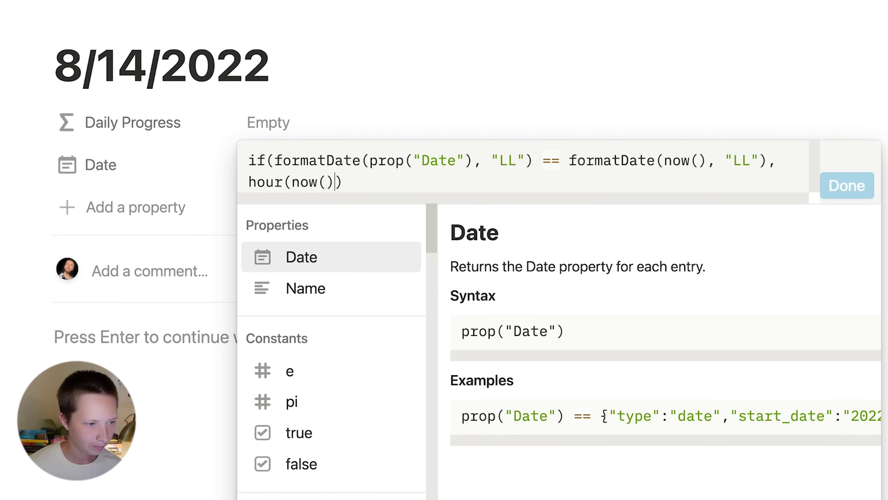
type("minutu")
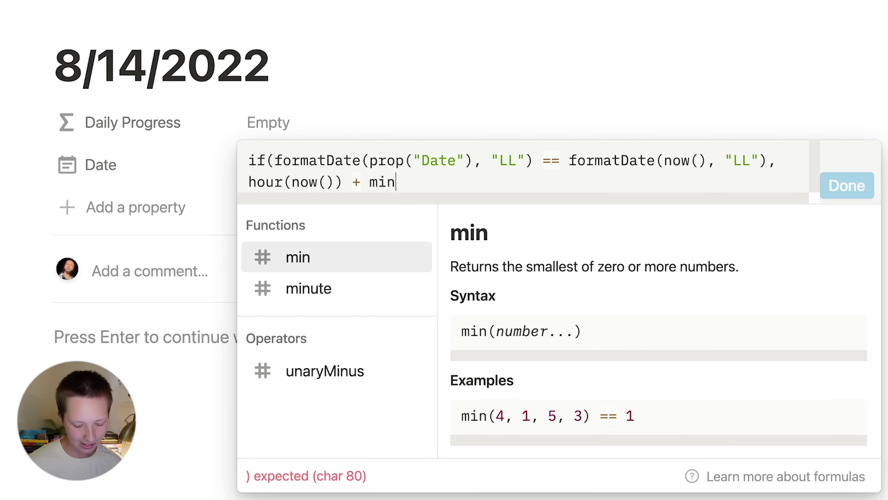
Make today's value hour(now()) + (minute(now()) / 60).
key("BackSpace")
key("BackSpace")
type("te(now()")
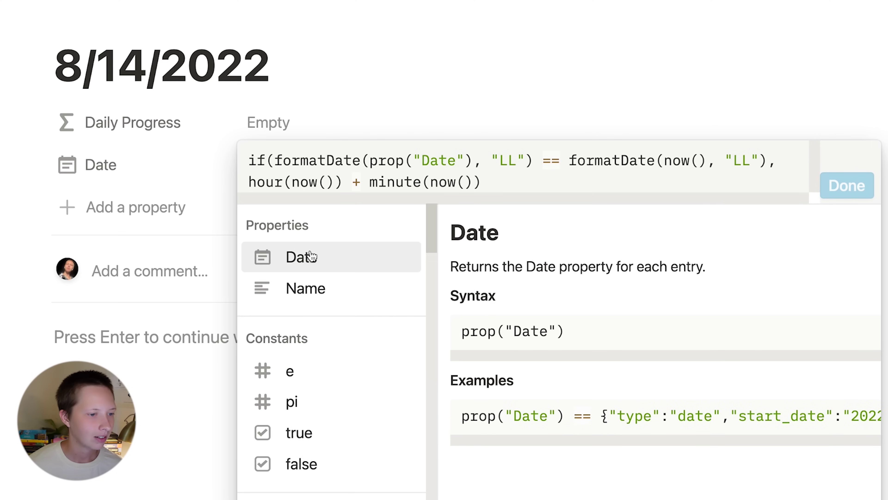
left_click(370, 182)
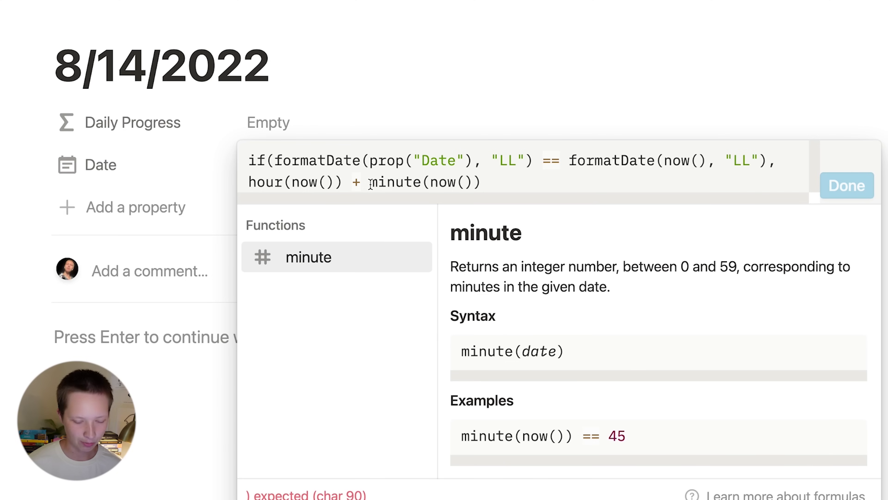
type("(")
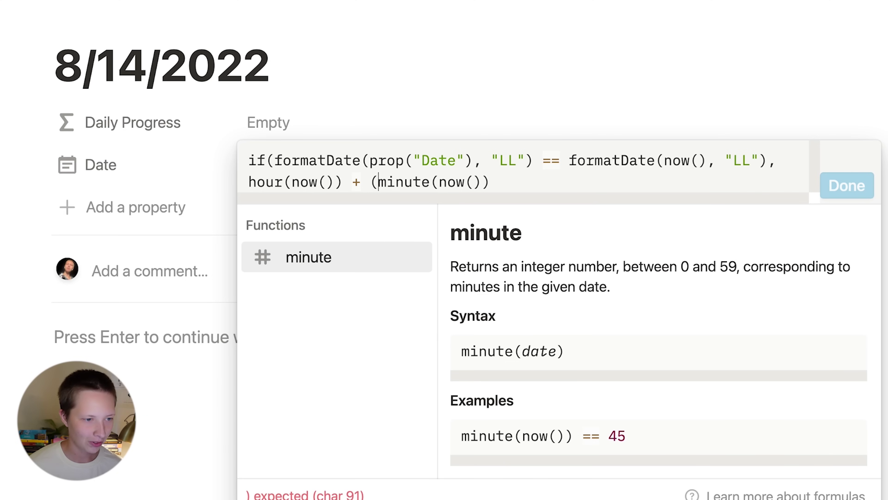
left_click(501, 186)
type("/1")
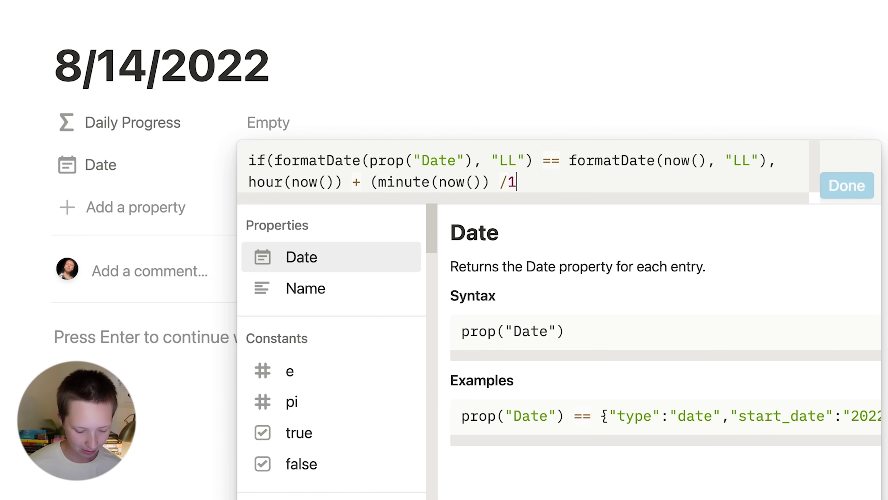
type("60)")
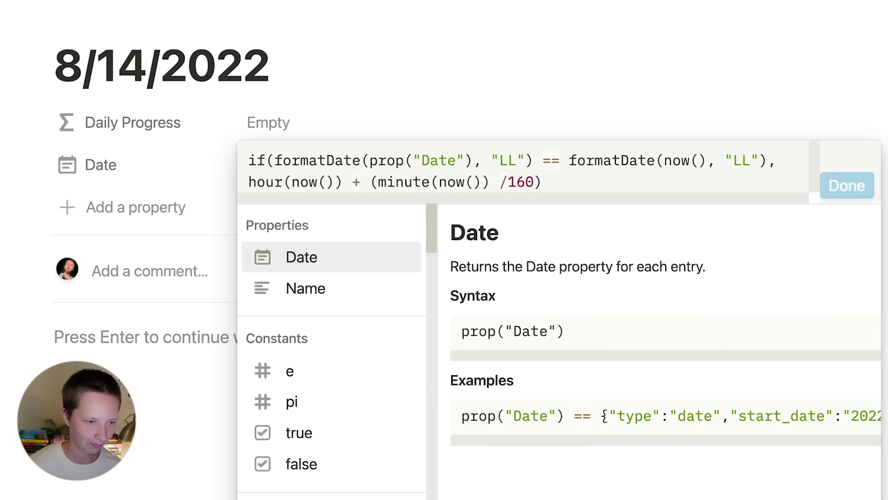
key("BackSpace")
key("BackSpace")
key("BackSpace")
key("BackSpace")
type("60)")
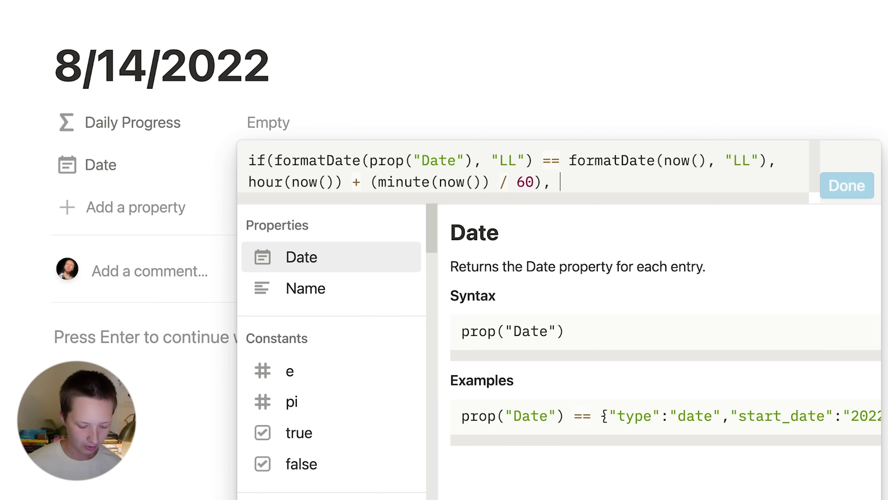
Add the fallback if(Date < now(), 24, 0) and accept the formula.
type("if(")
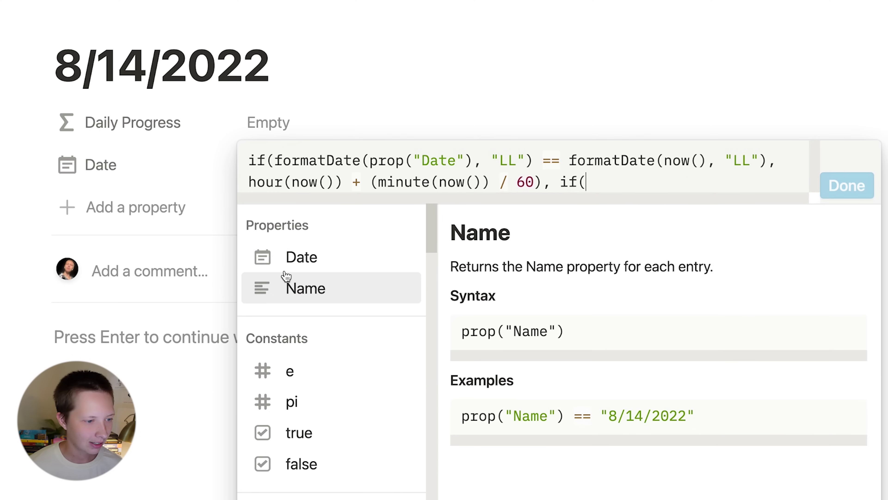
left_click(284, 270)
type("<")
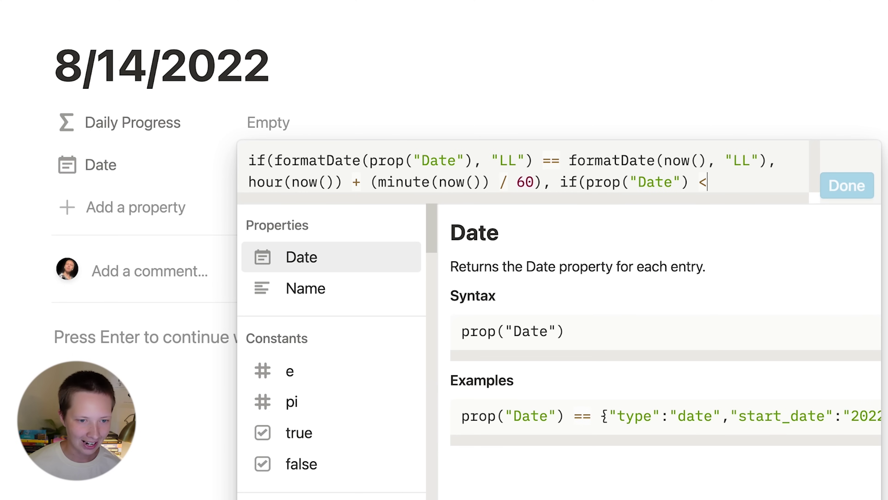
type(" now(), ")
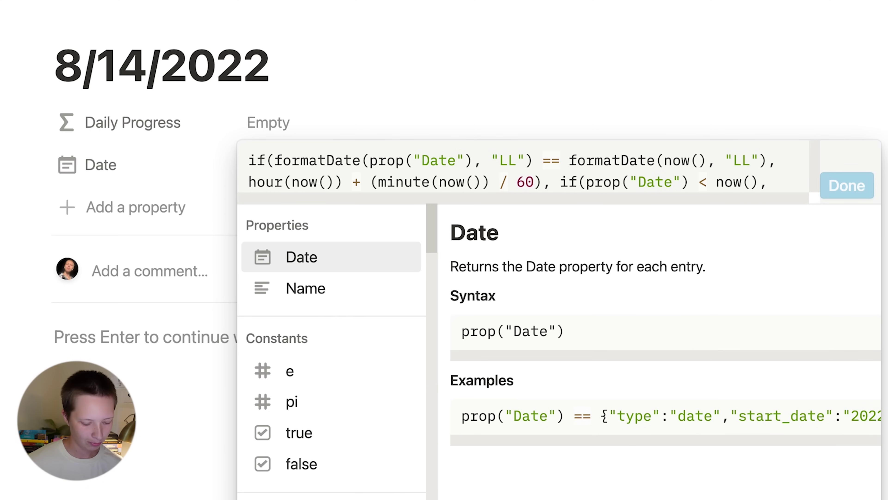
type("24")
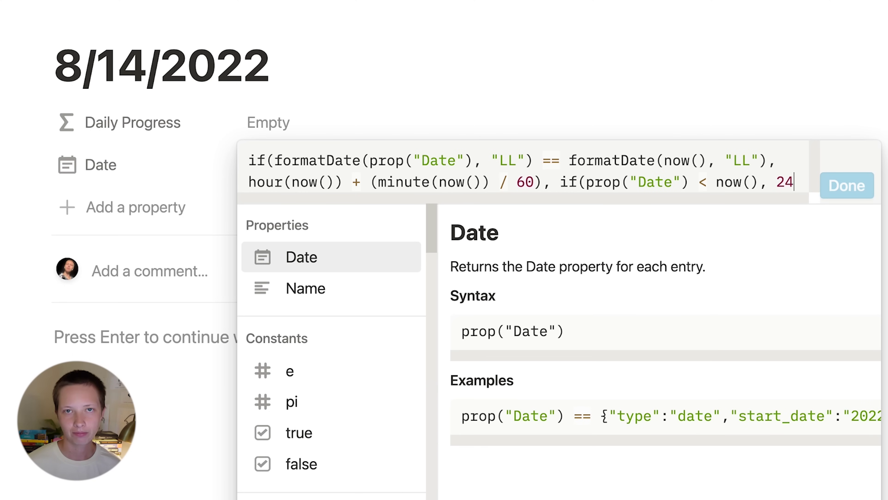
type(", 0")
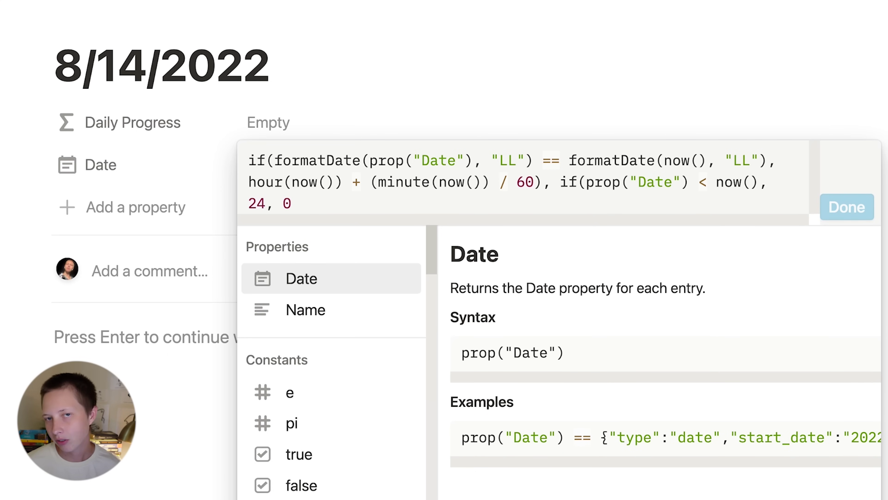
type(")")
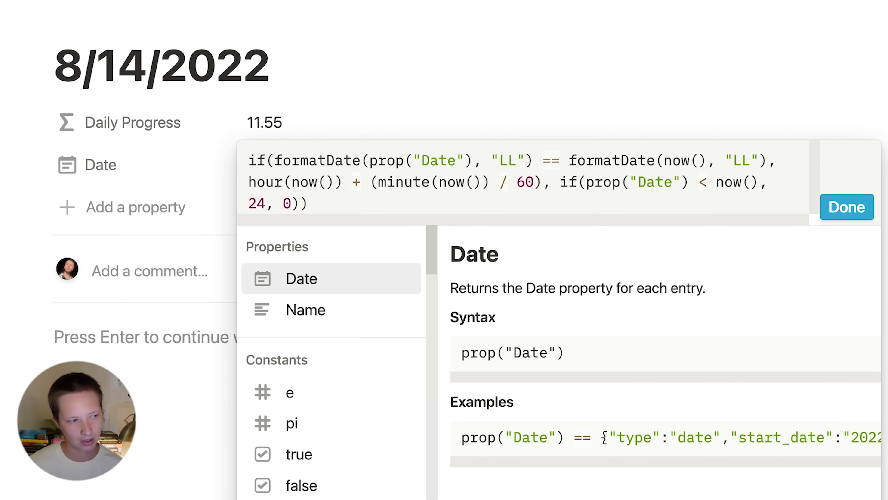
left_click(857, 207)
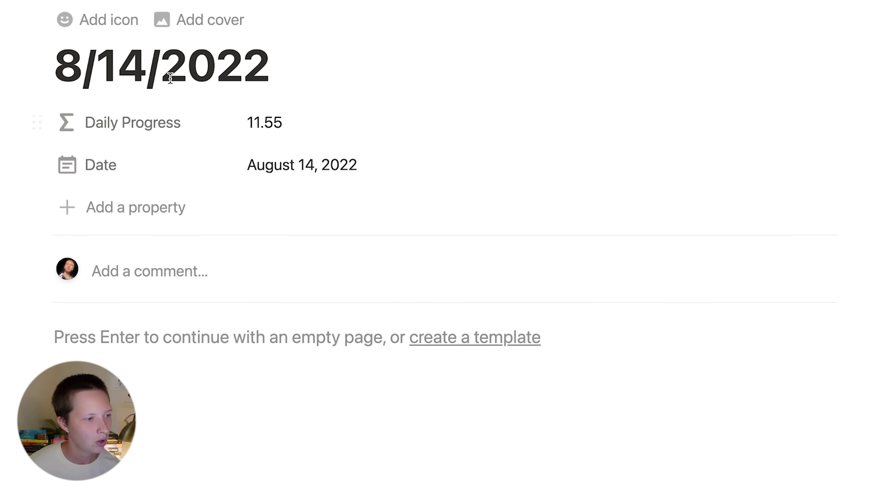
Show Daily Progress as a bar with Divide by set to 24.
left_click(152, 126)
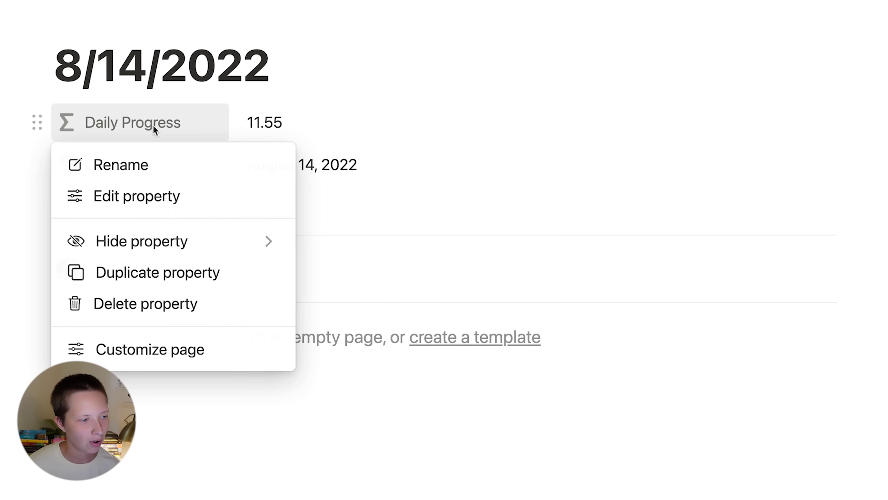
left_click(142, 195)
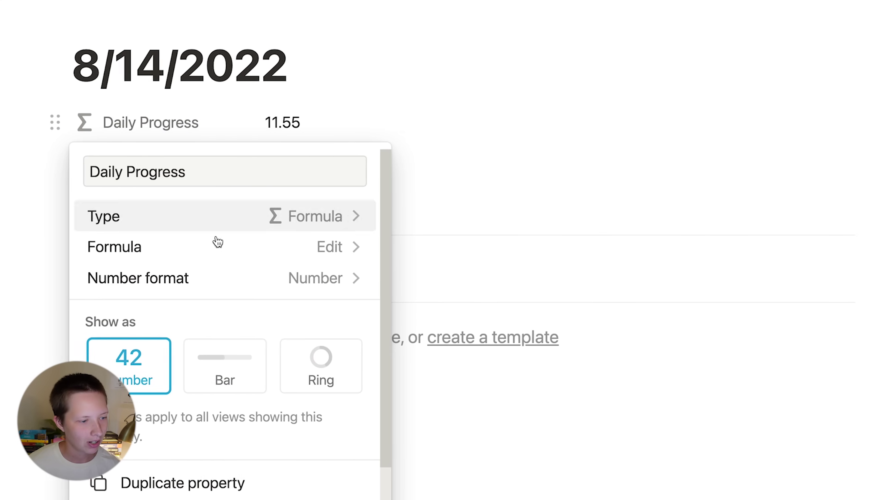
left_click(275, 373)
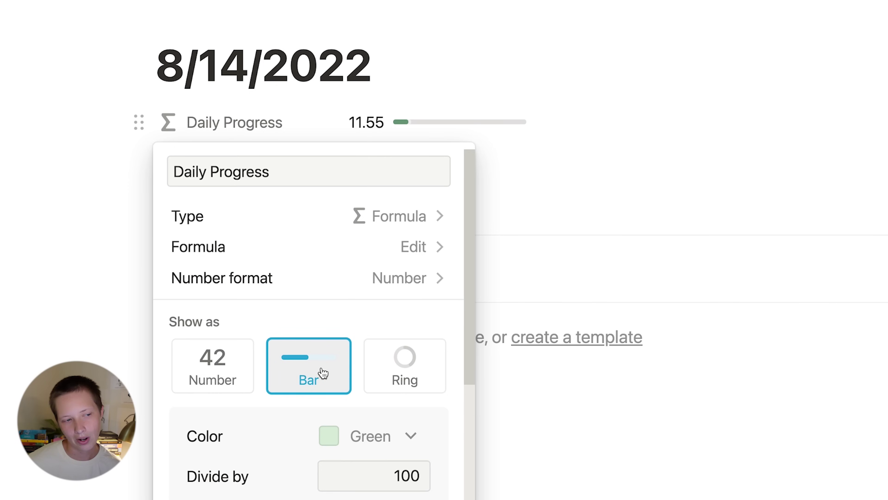
scroll(321, 371, "down", 3)
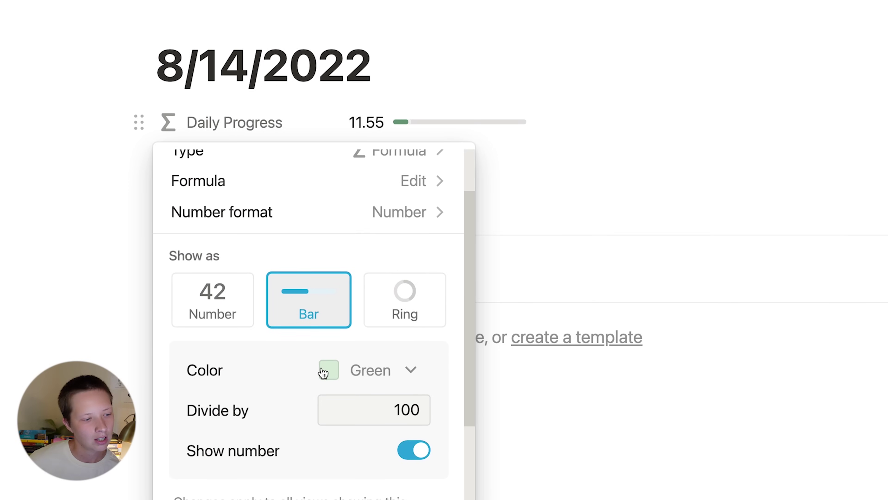
double_click(408, 411)
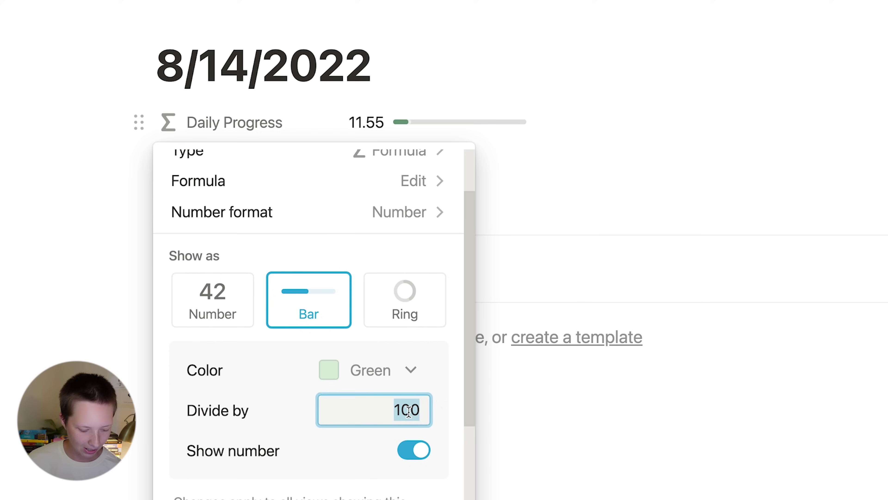
type("24")
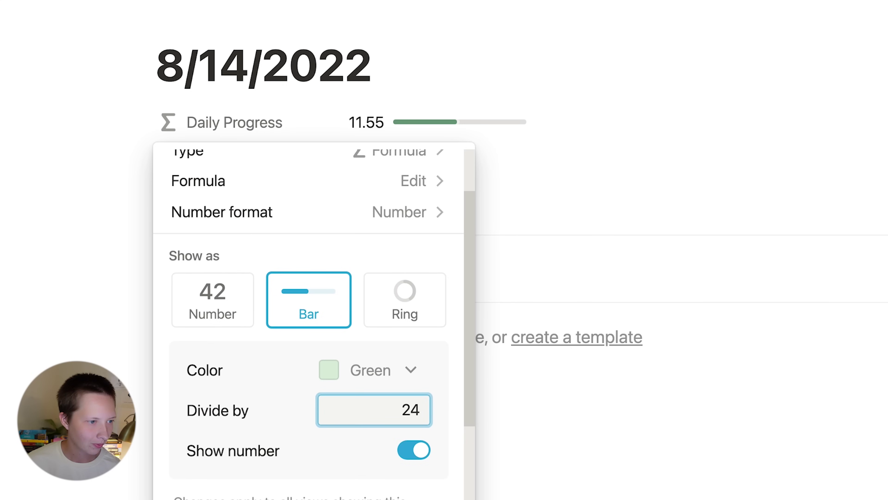
left_click(262, 377)
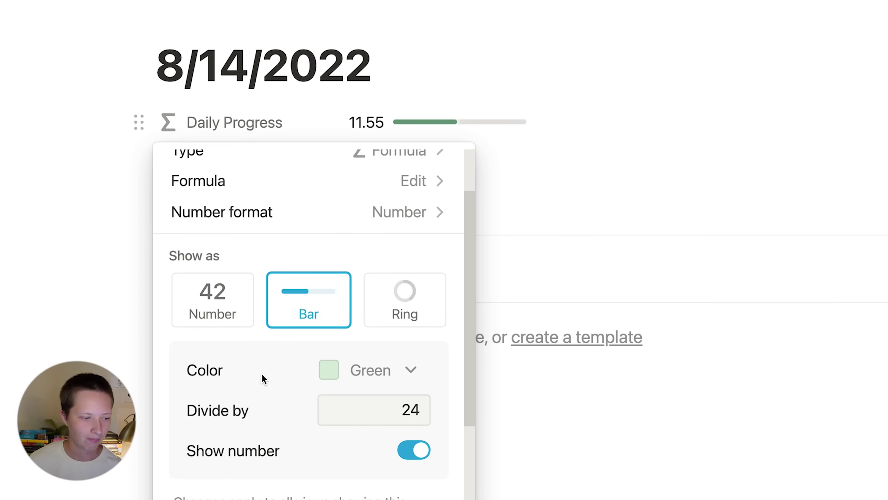
Turn off Show number and return to the New Progress Bar page.
left_click(423, 450)
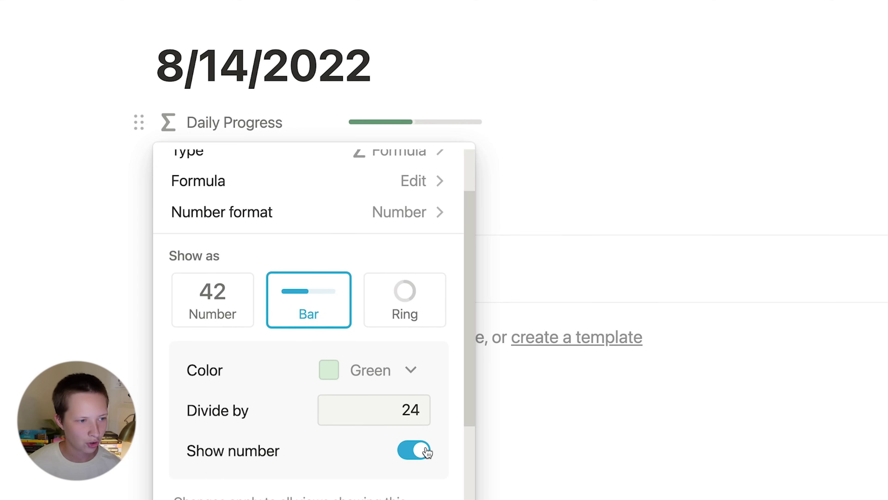
left_click(73, 316)
scroll(81, 329, "up", 5)
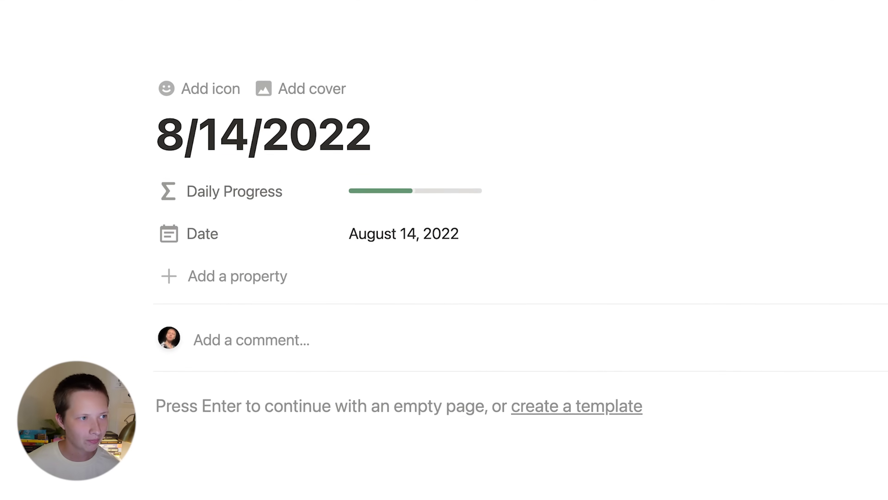
left_click(170, 18)
Make Daily Progress visible in the Daily Progress Bar calendar's card properties.
scroll(396, 281, "down", 15)
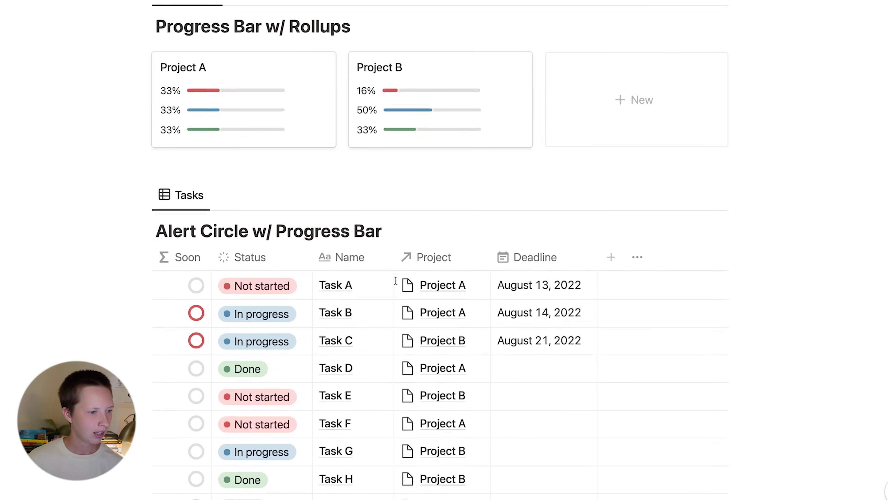
scroll(395, 281, "down", 20)
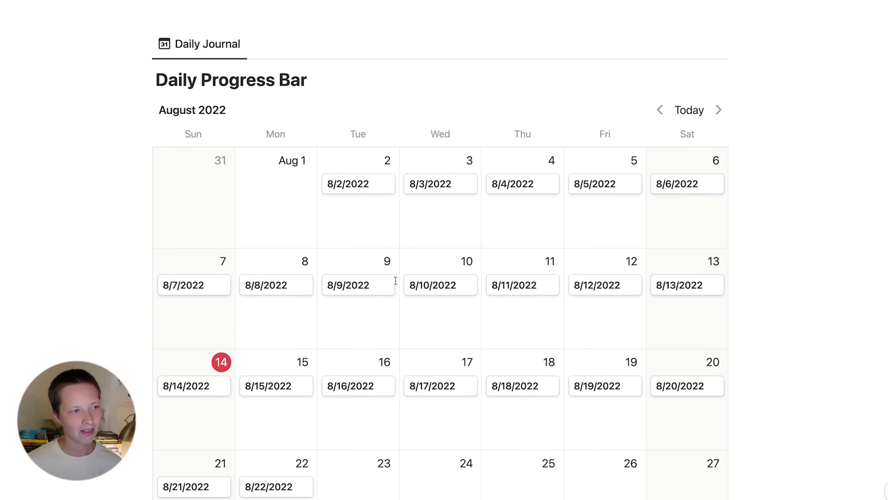
scroll(396, 281, "down", 1)
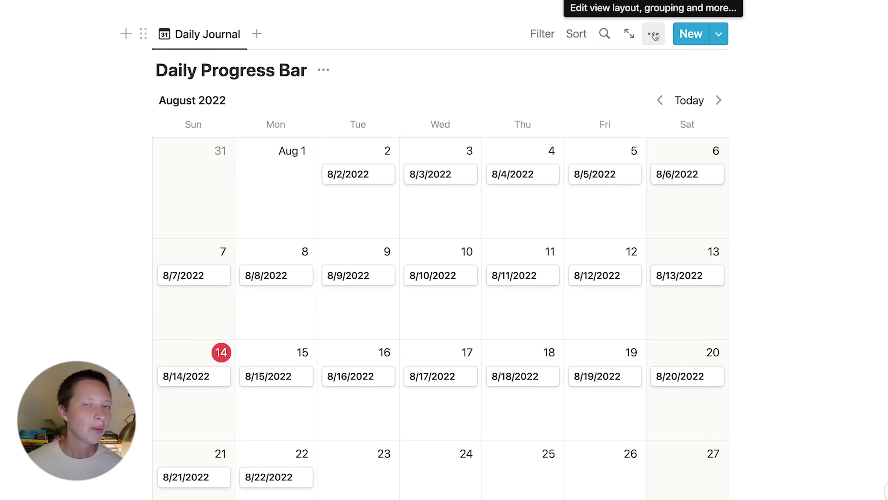
left_click(654, 35)
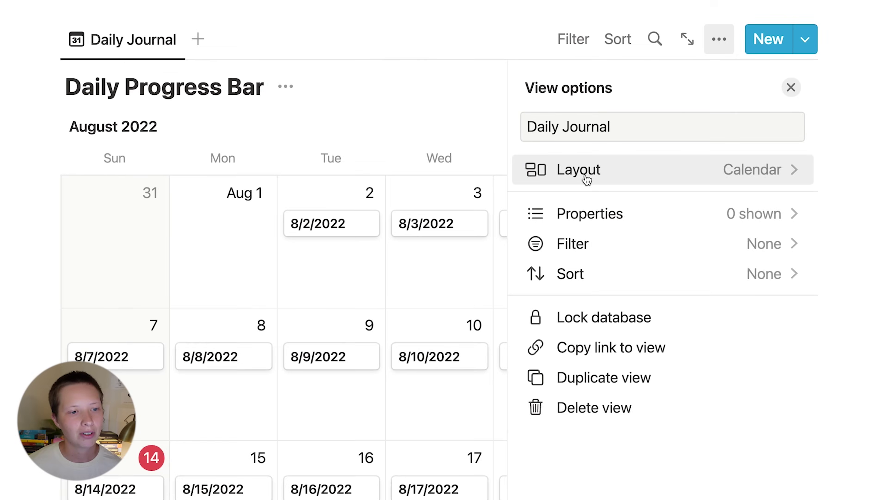
left_click(564, 197)
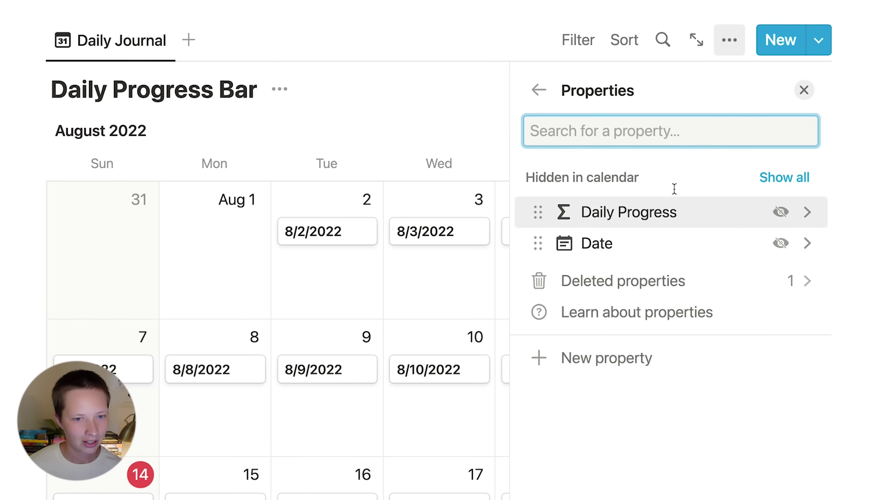
left_click(781, 212)
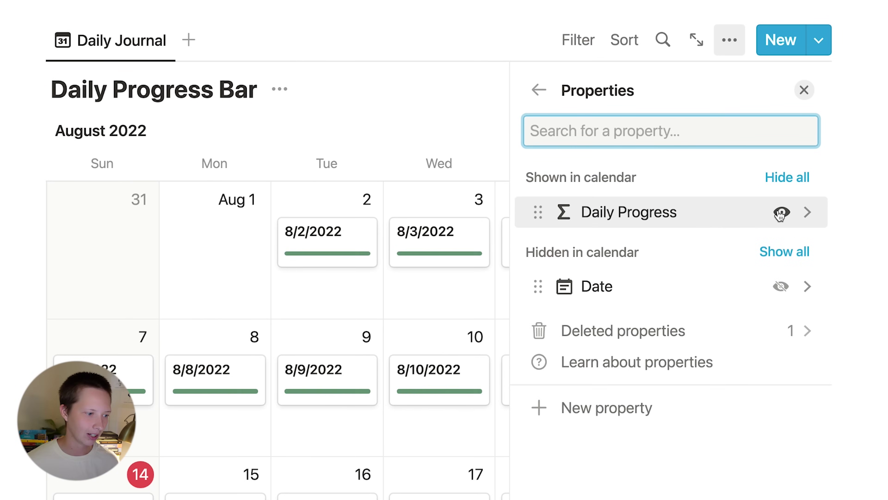
key("Escape")
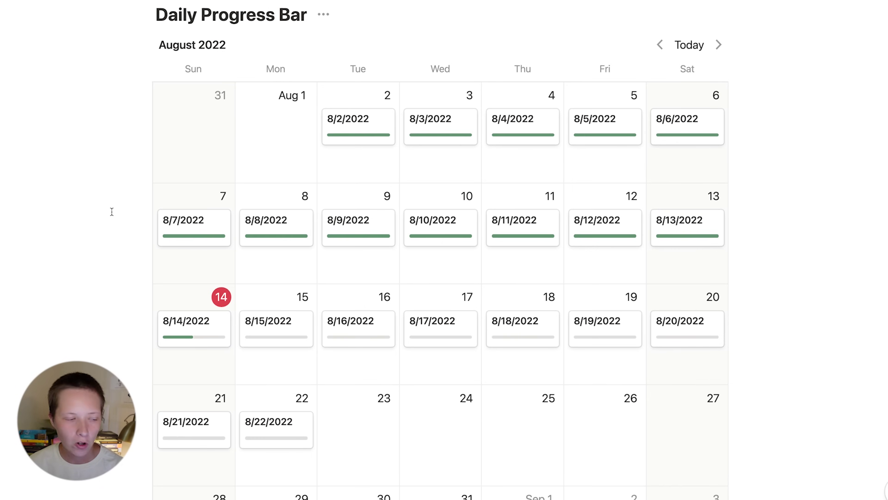
mouse_move(201, 345)
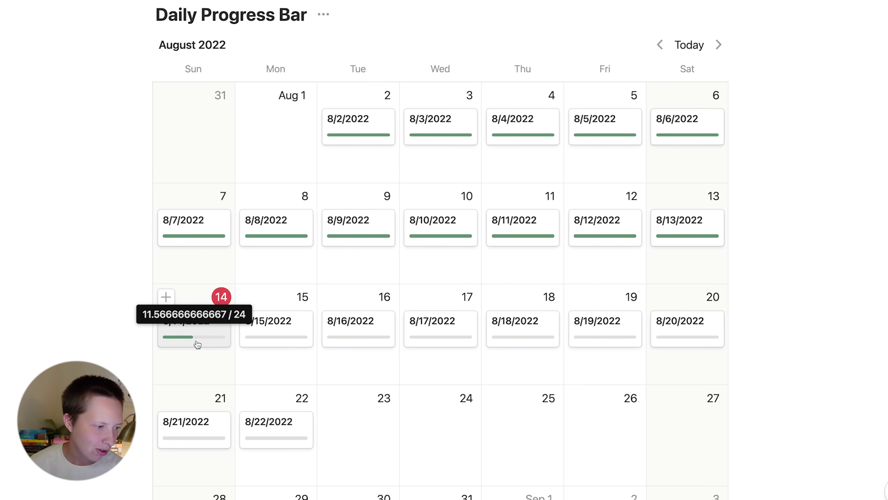
scroll(544, 447, "down", 2)
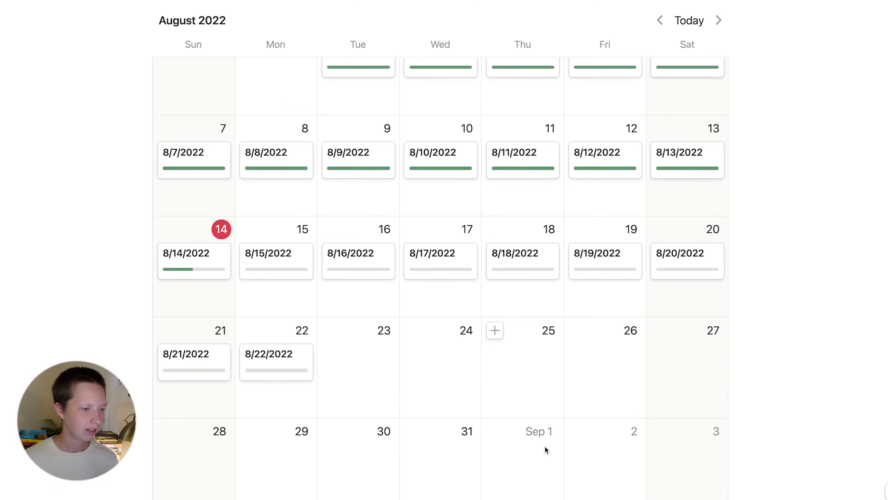
scroll(545, 447, "up", 3)
scroll(544, 448, "up", 15)
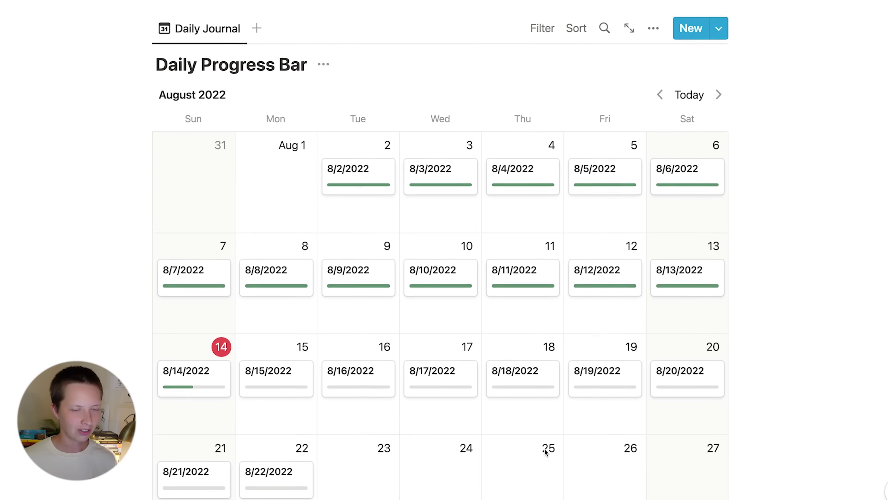
scroll(544, 448, "up", 5)
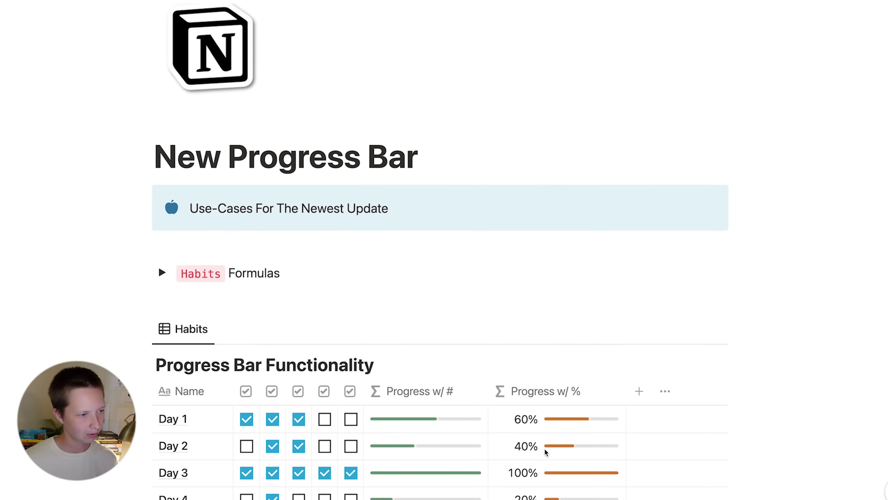